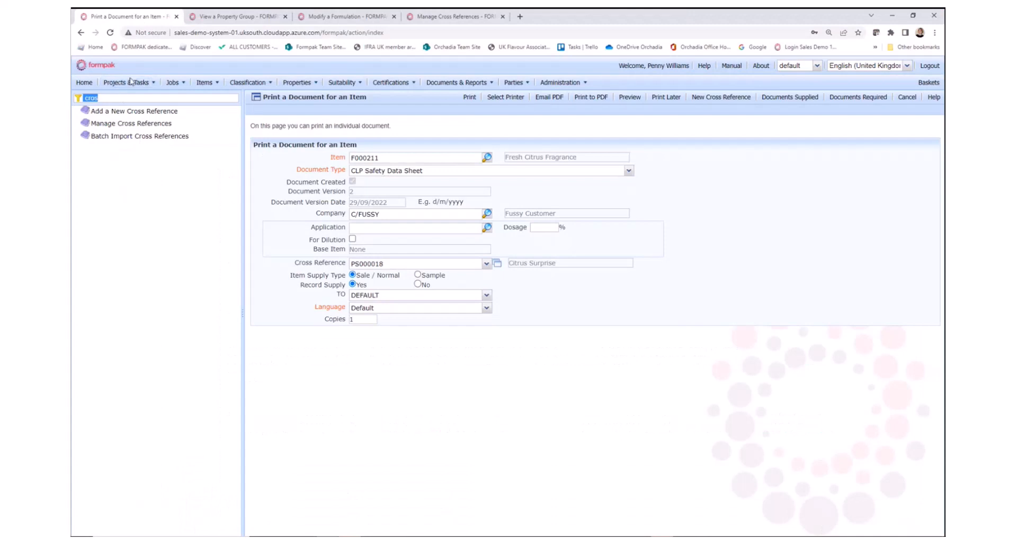
Filter the function list for "property typ" and open View a Property Type in a new browser tab
type("propety ty")
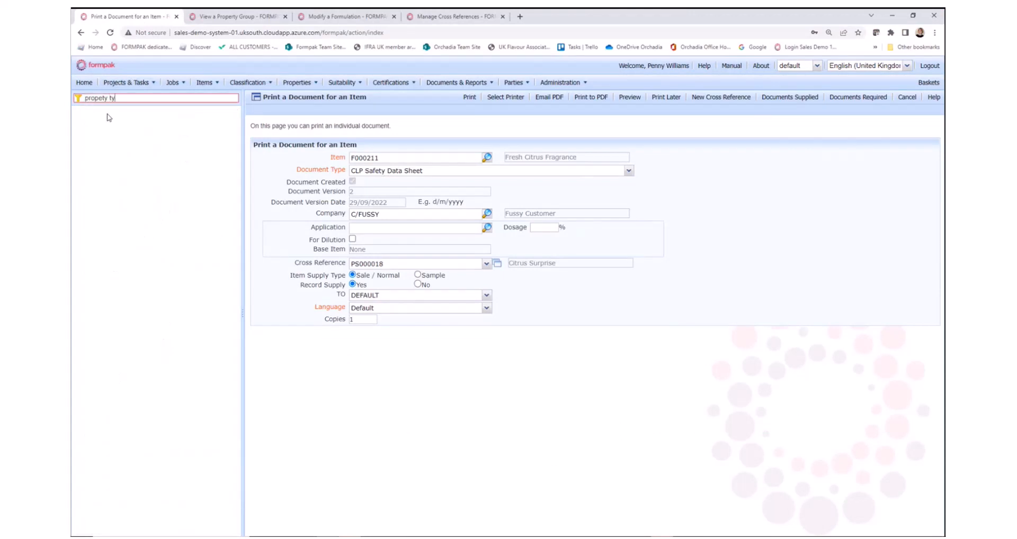
triple_click(104, 98)
left_click(129, 157)
triple_click(127, 96)
type("property ty")
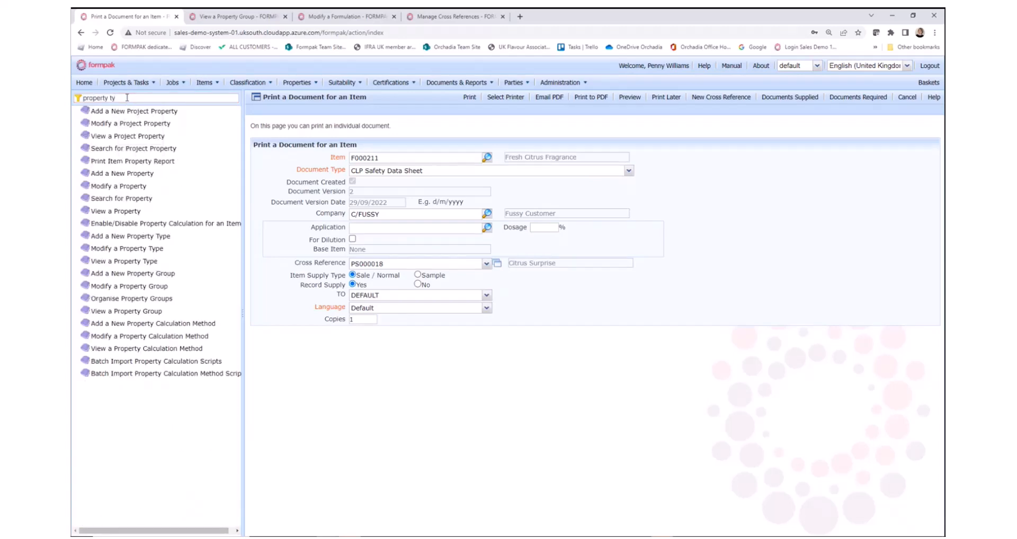
type("p")
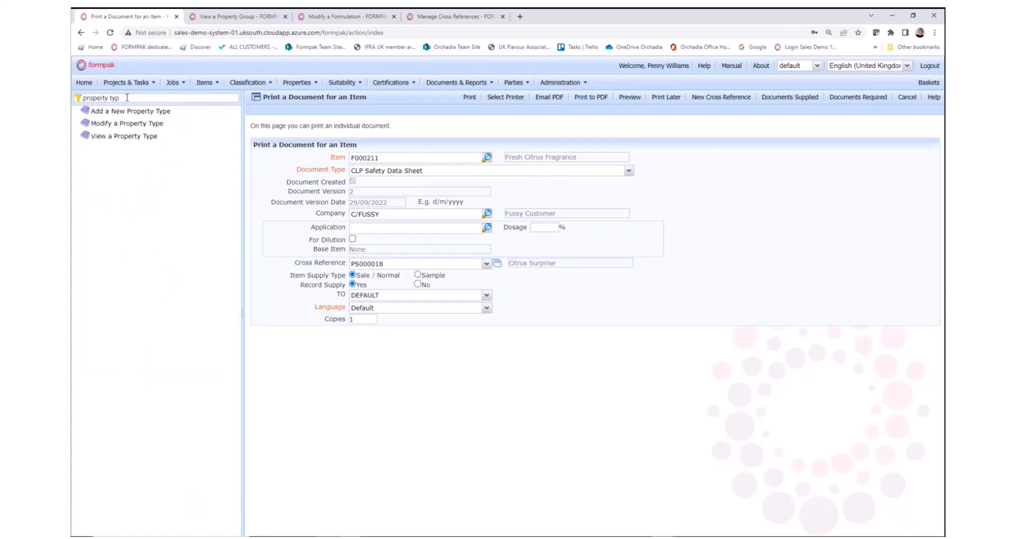
right_click(125, 136)
left_click(159, 141)
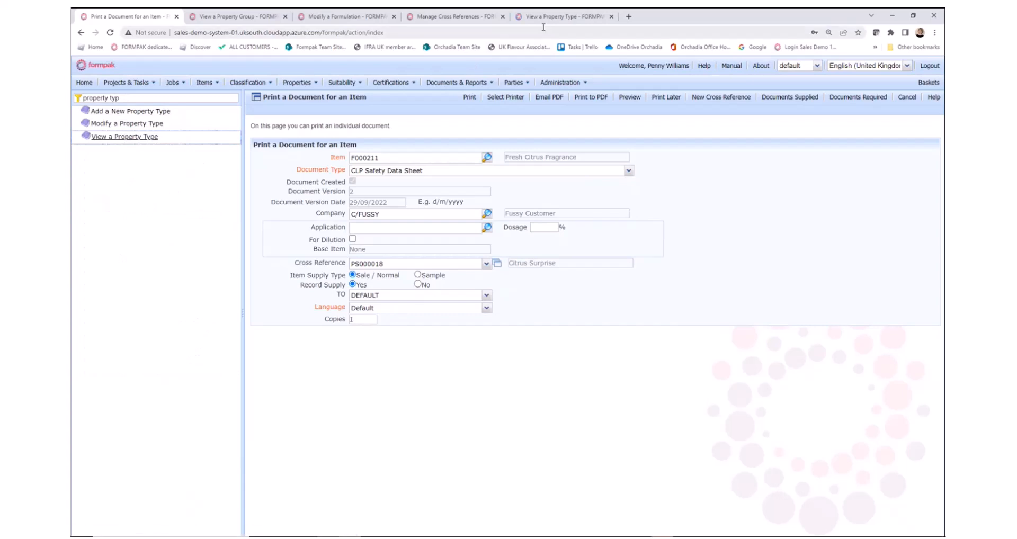
left_click(551, 17)
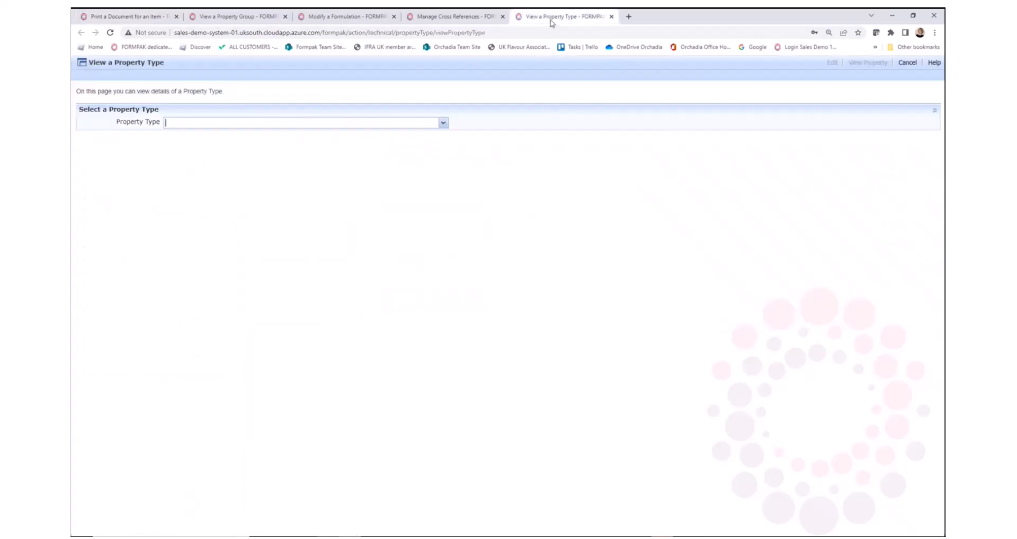
Display the GHS Hazards property type with its list of properties
left_click(443, 123)
type("GHS Categories")
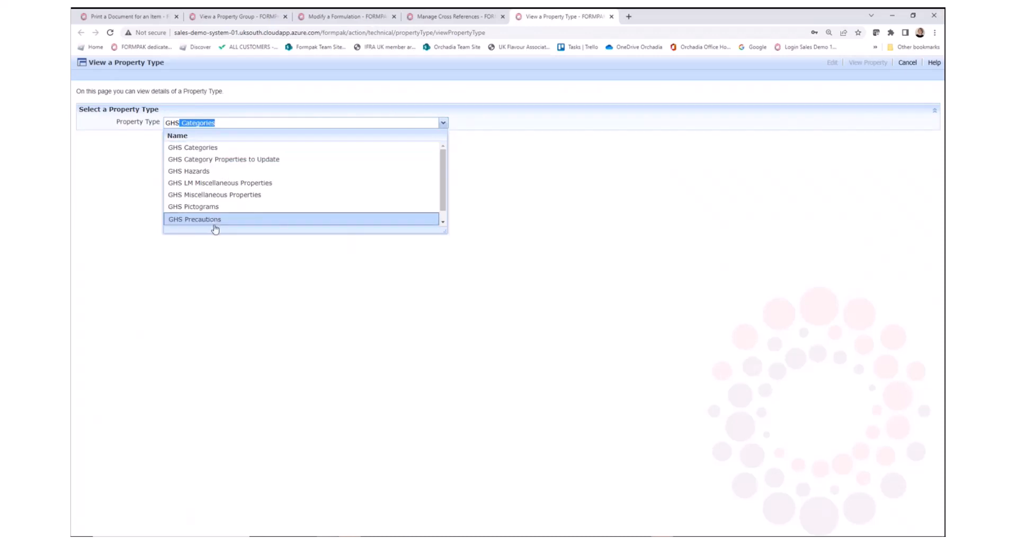
left_click(198, 174)
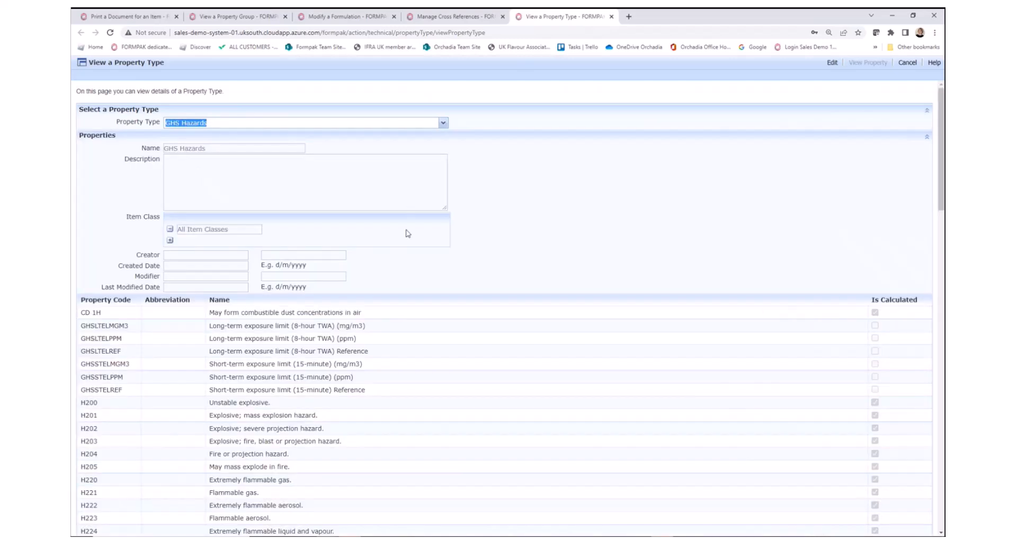
Display the GHS Categories property type and highlight the Acute Toxicity - Dermal Category 5 property
left_click(443, 122)
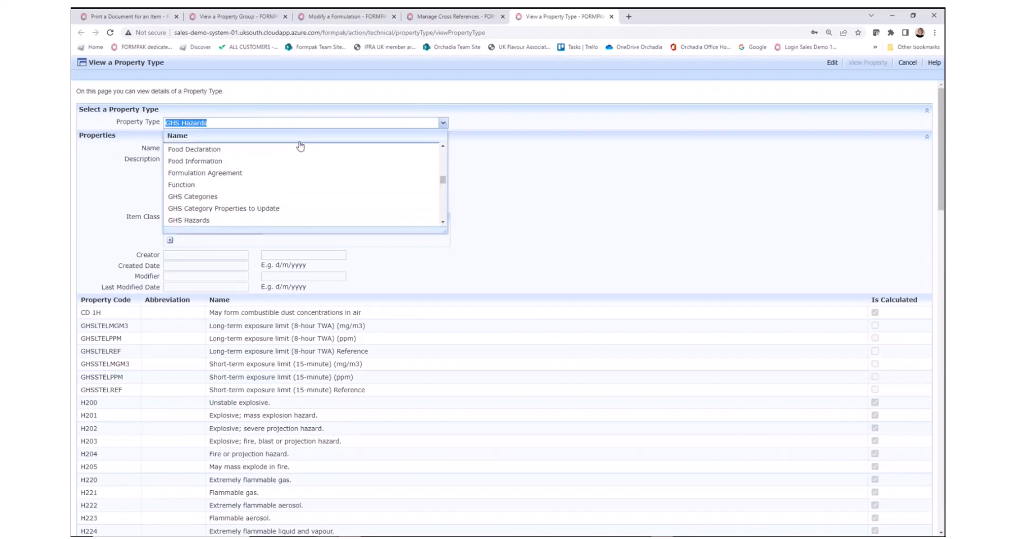
type("GHS")
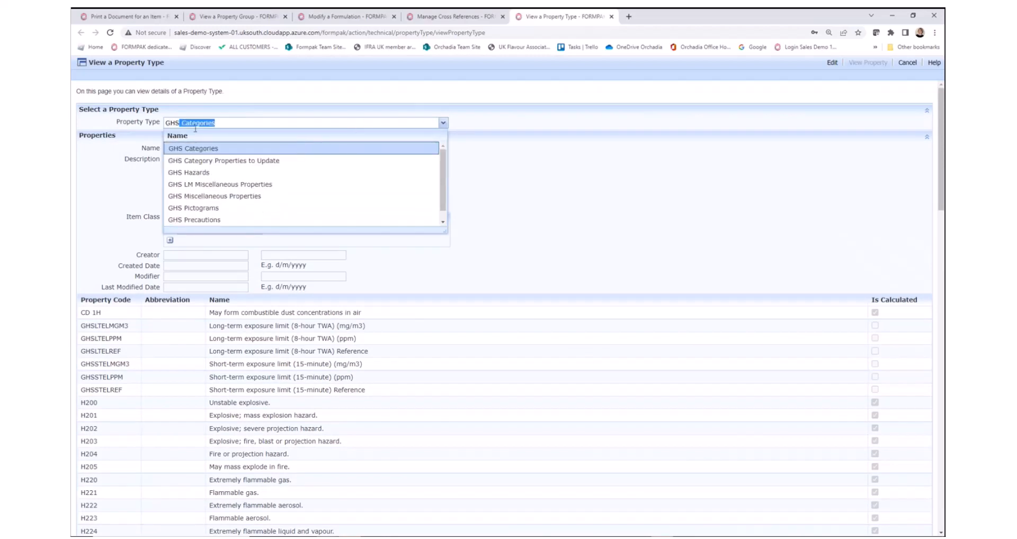
left_click(196, 149)
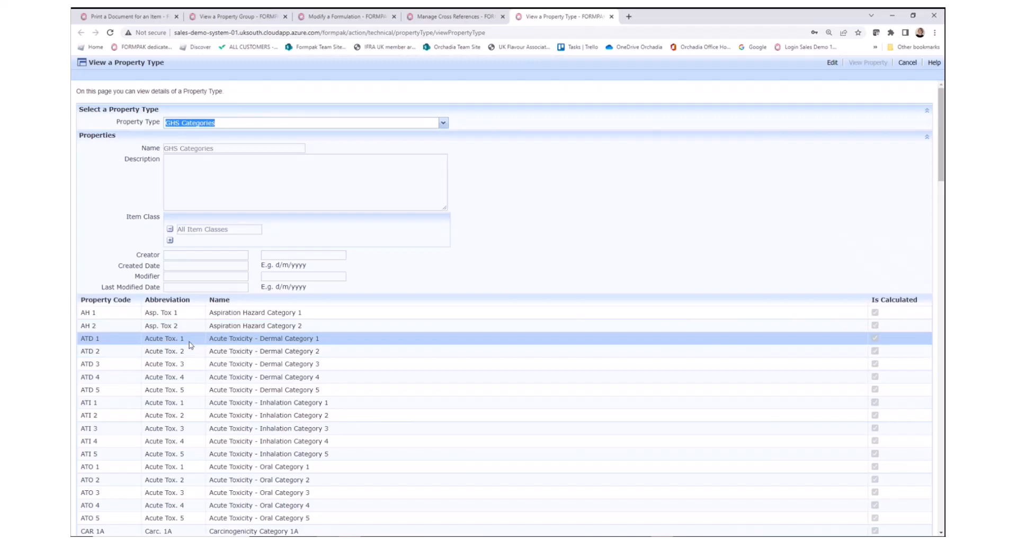
left_click(249, 392)
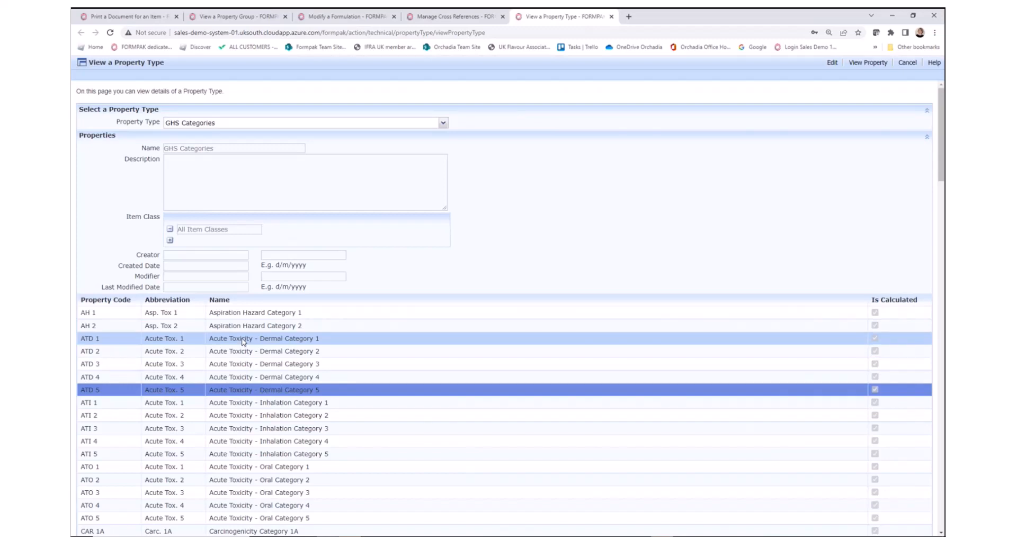
Display the CLP Hazards property group and examine its hazard category properties, including the acute toxicity ones
left_click(238, 20)
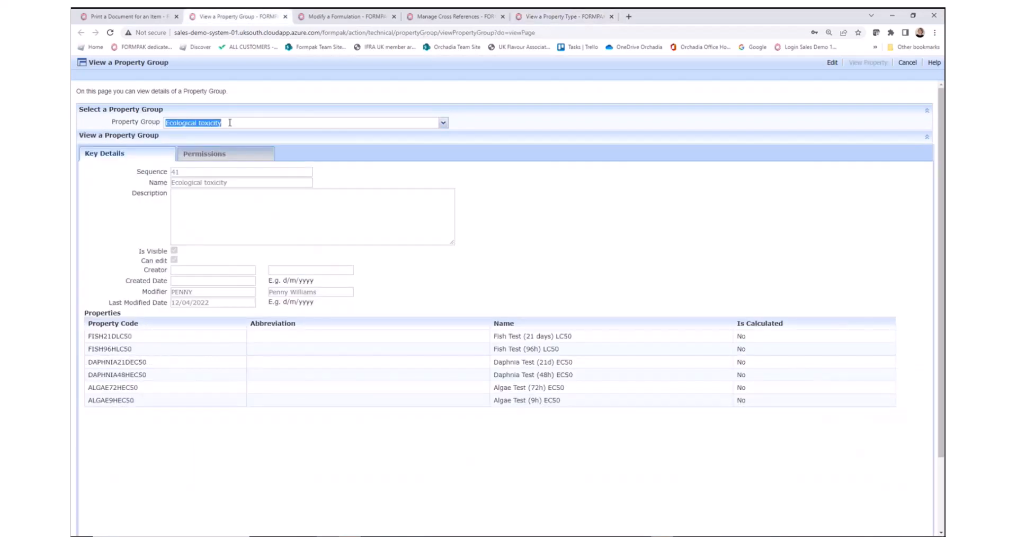
type("cl")
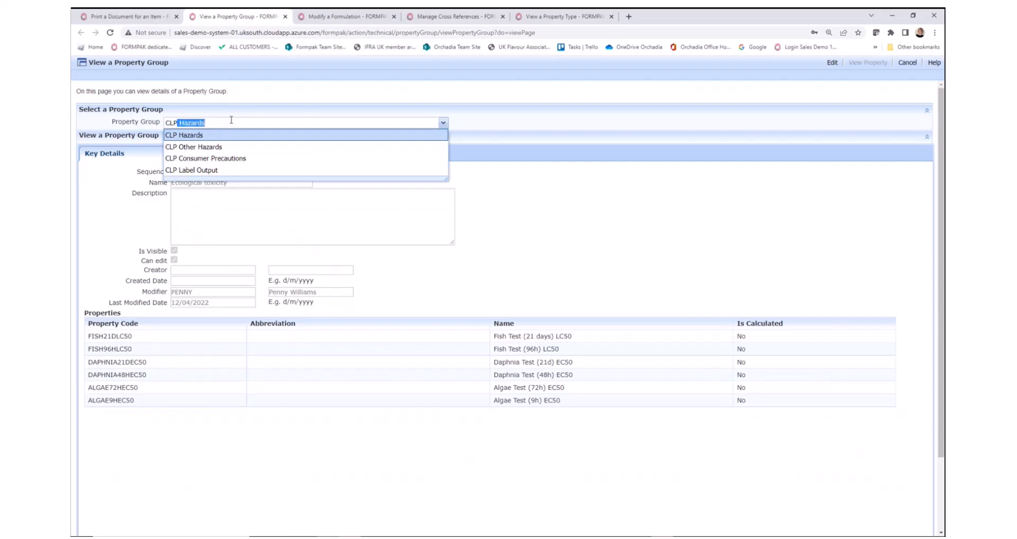
left_click(207, 136)
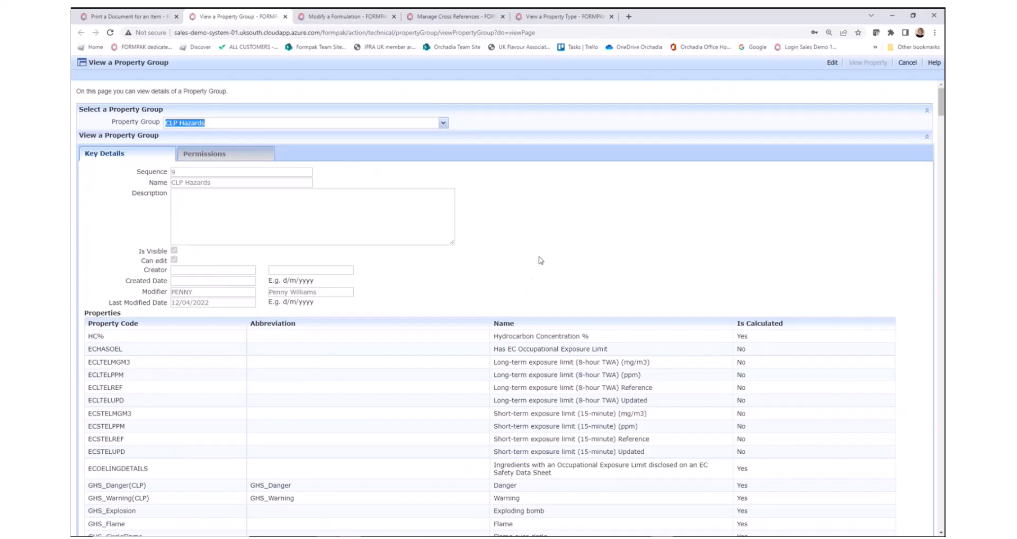
scroll(536, 256, "down", 5)
scroll(473, 309, "down", 6)
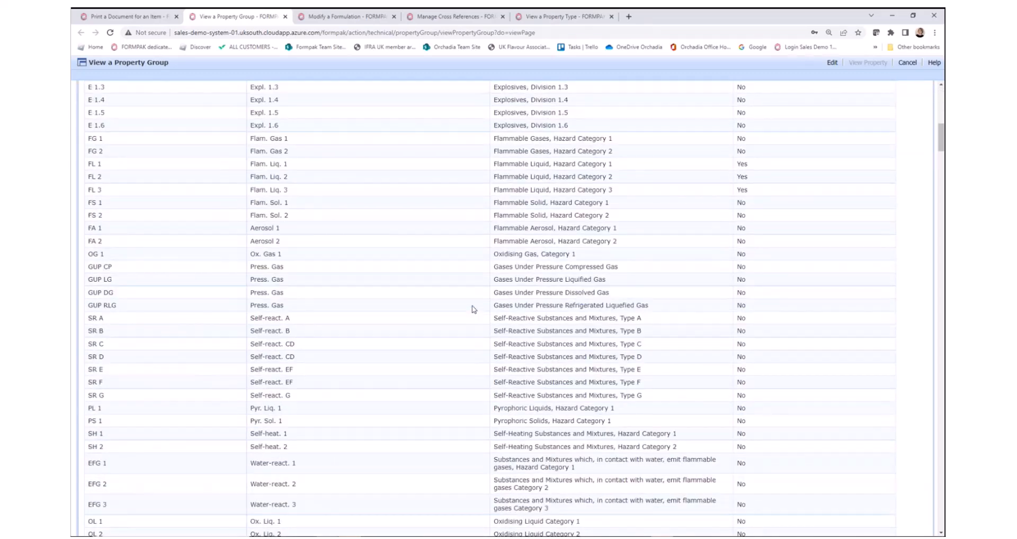
scroll(473, 309, "down", 6)
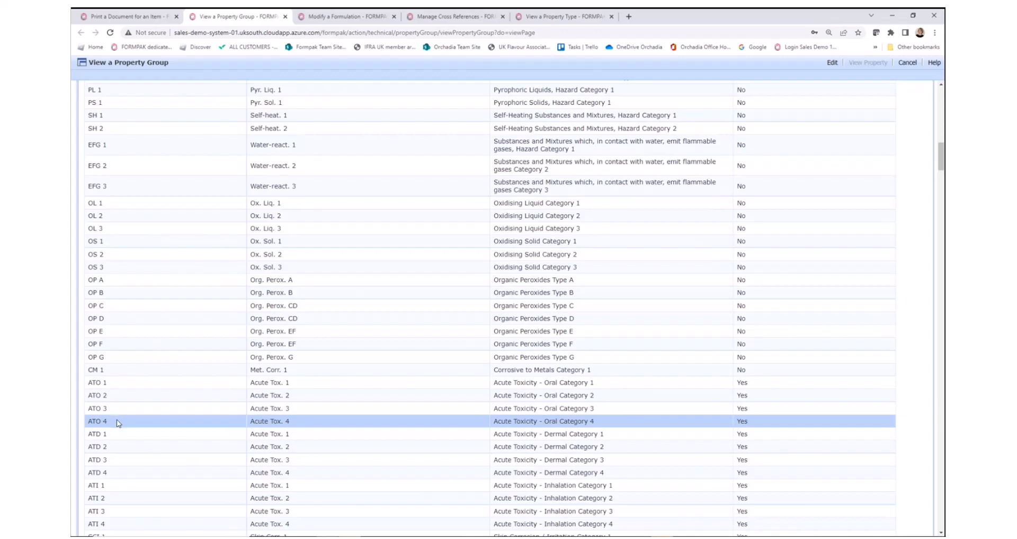
scroll(118, 423, "up", 15)
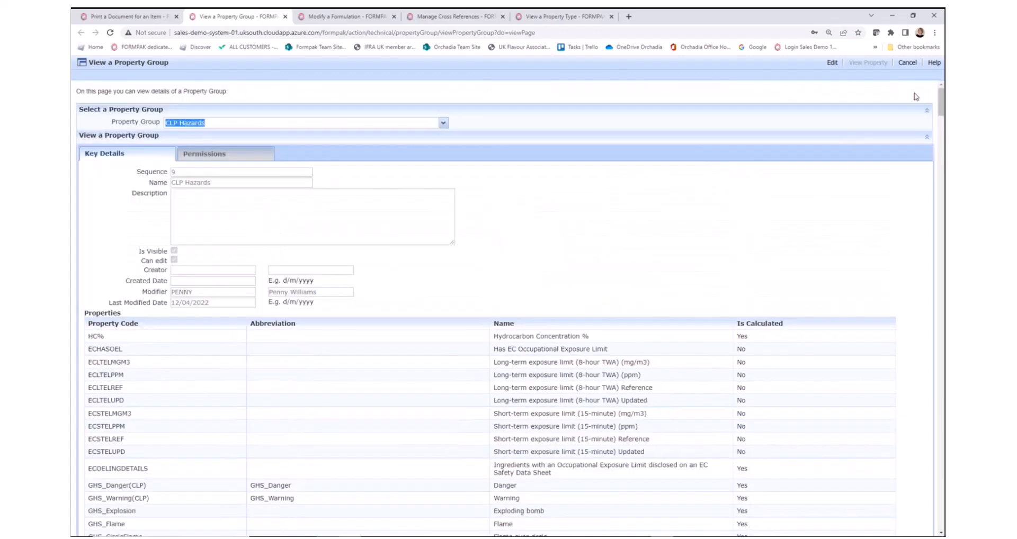
Display the OSHA GHS Hazards property group
left_click(441, 124)
type("osh")
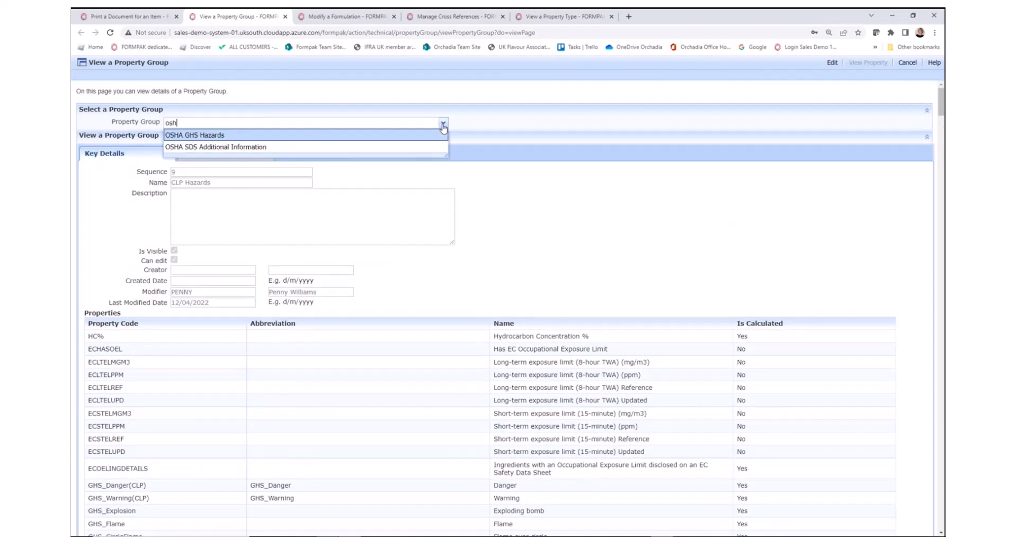
left_click(234, 136)
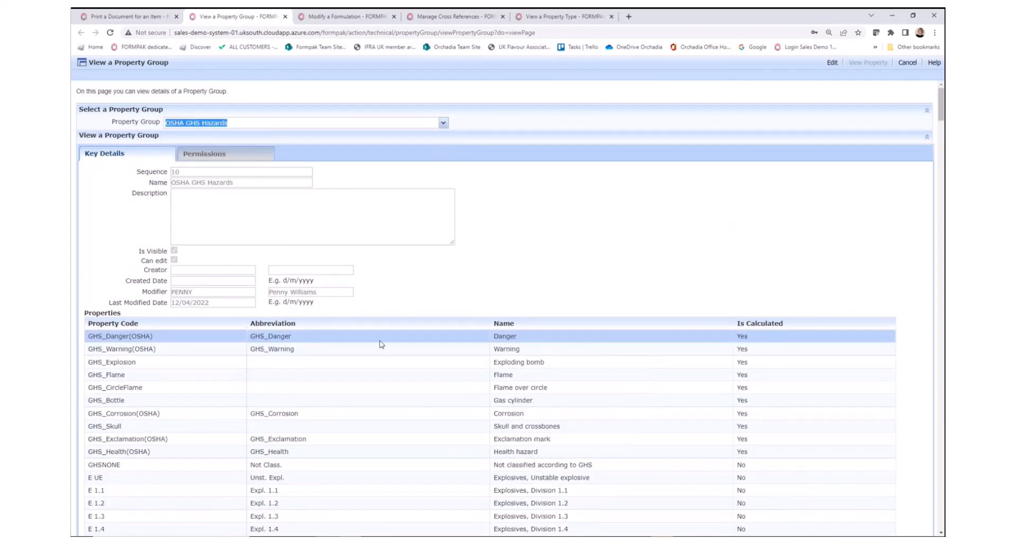
Examine the OSHA GHS Hazards properties, from hazard categories and toxicity values through to the H and P statements
scroll(424, 424, "down", 15)
scroll(434, 421, "down", 2)
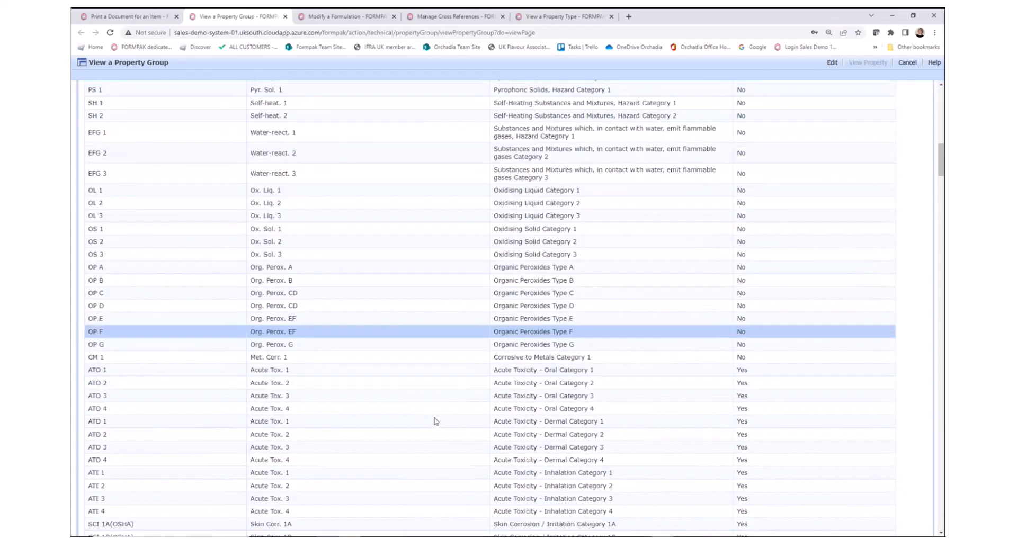
scroll(437, 421, "down", 1)
scroll(438, 421, "down", 15)
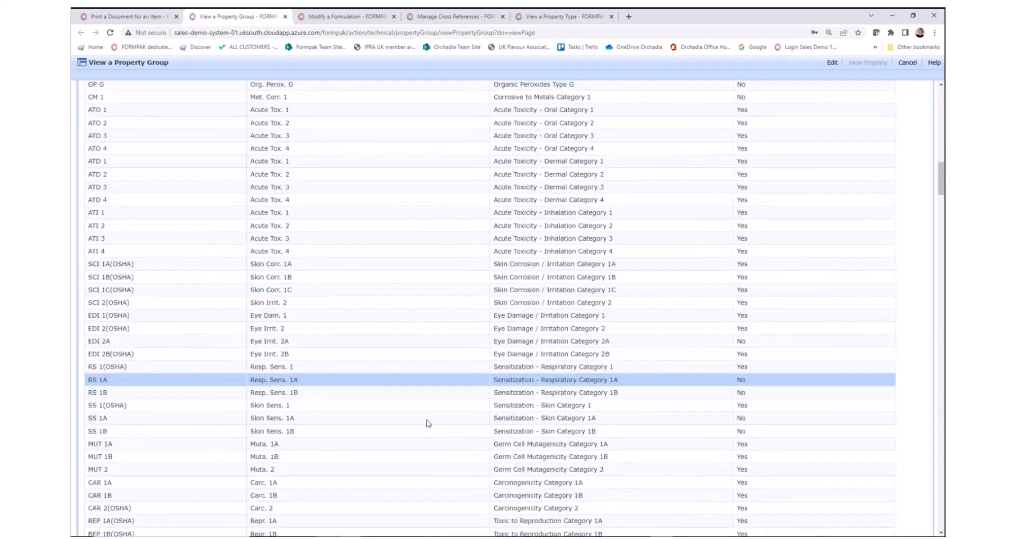
scroll(415, 437, "down", 1)
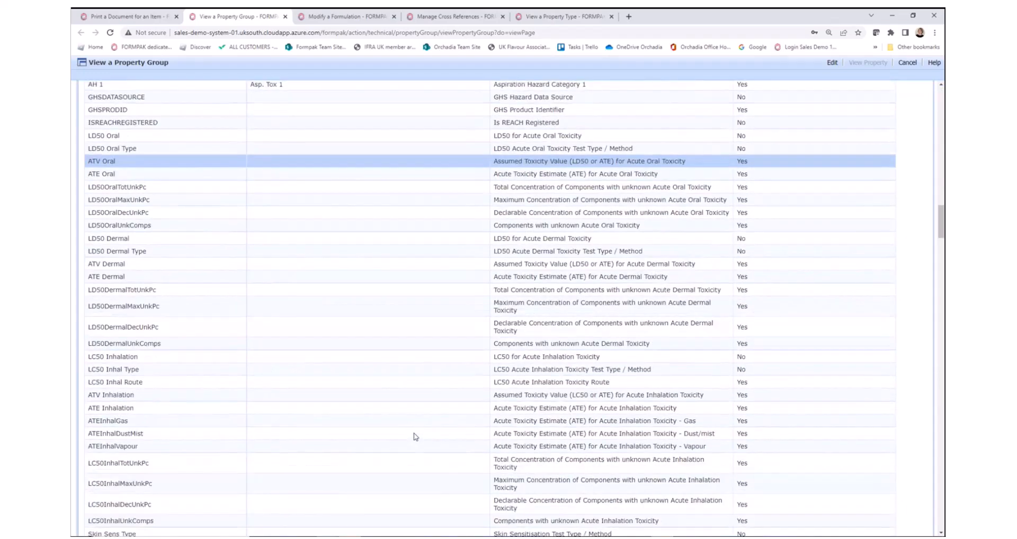
scroll(415, 436, "down", 15)
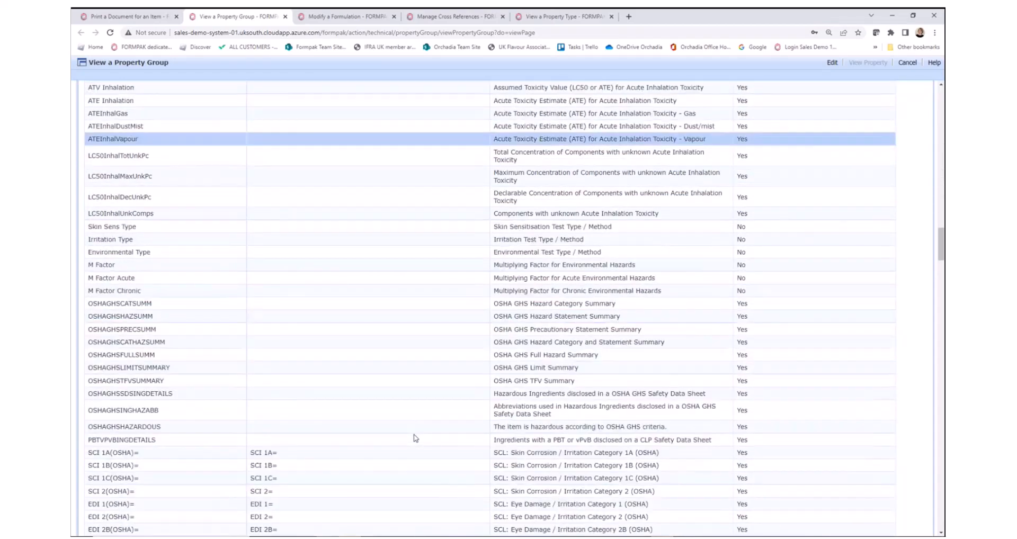
scroll(415, 438, "down", 12)
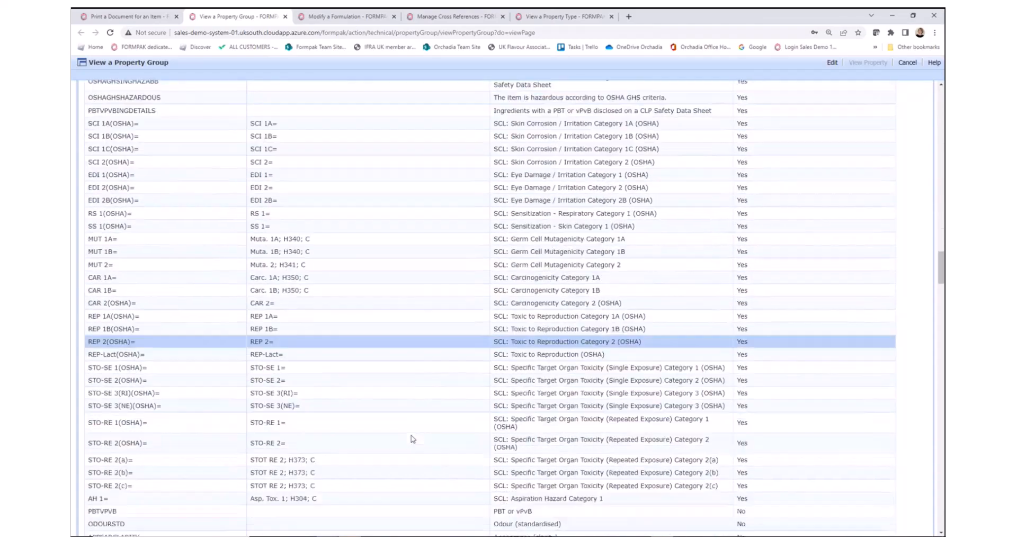
scroll(411, 440, "down", 20)
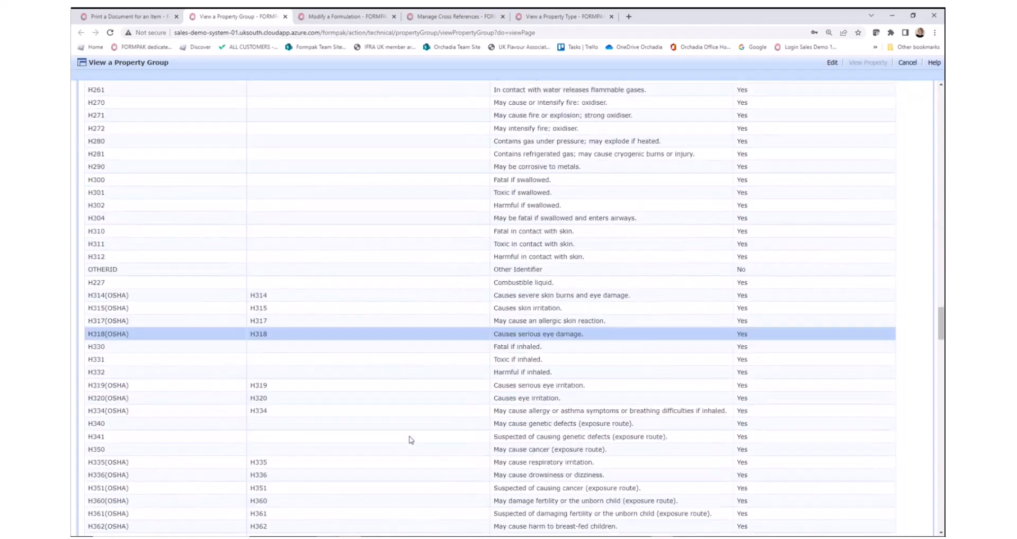
scroll(412, 442, "down", 3)
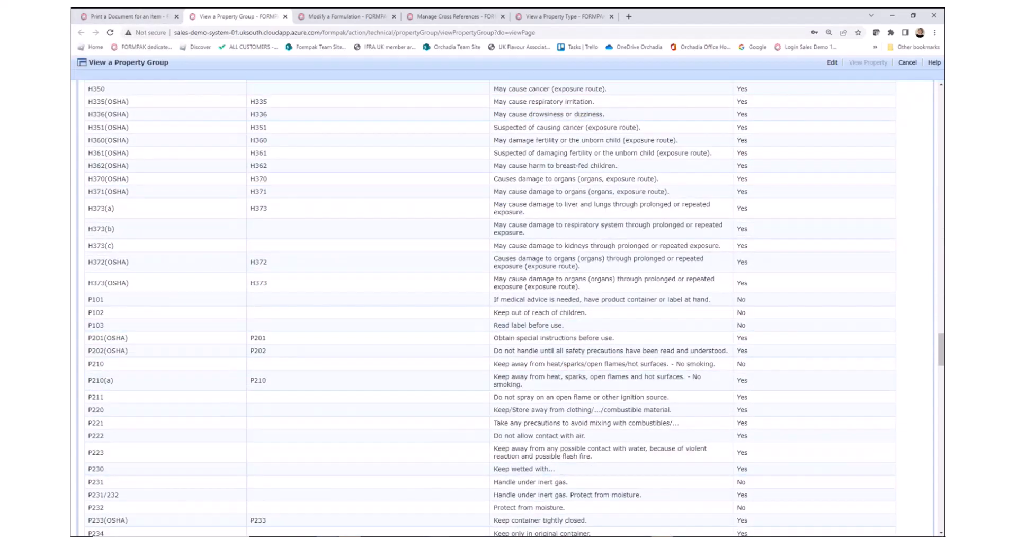
Switch to the PowerPoint slide on class and category of danger and compare it with section 2.1 of the CLP Safety Data Sheet preview
key("alt+Tab")
left_click(439, 312)
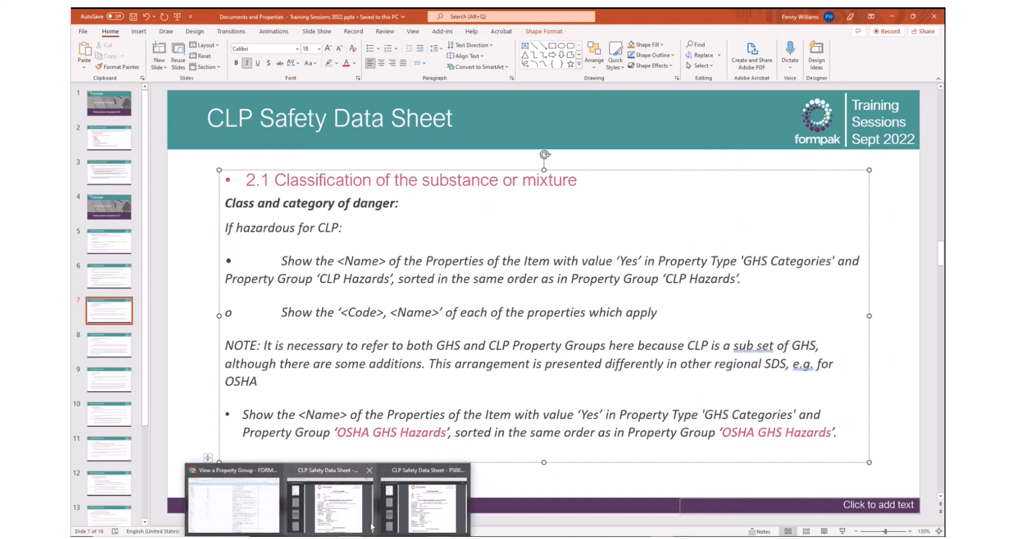
left_click(371, 527)
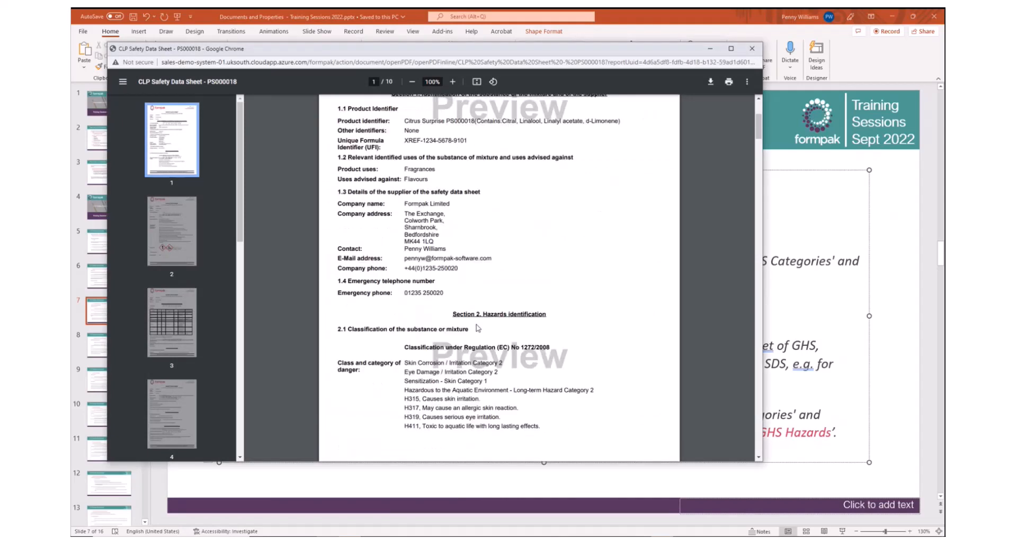
scroll(477, 328, "down", 5)
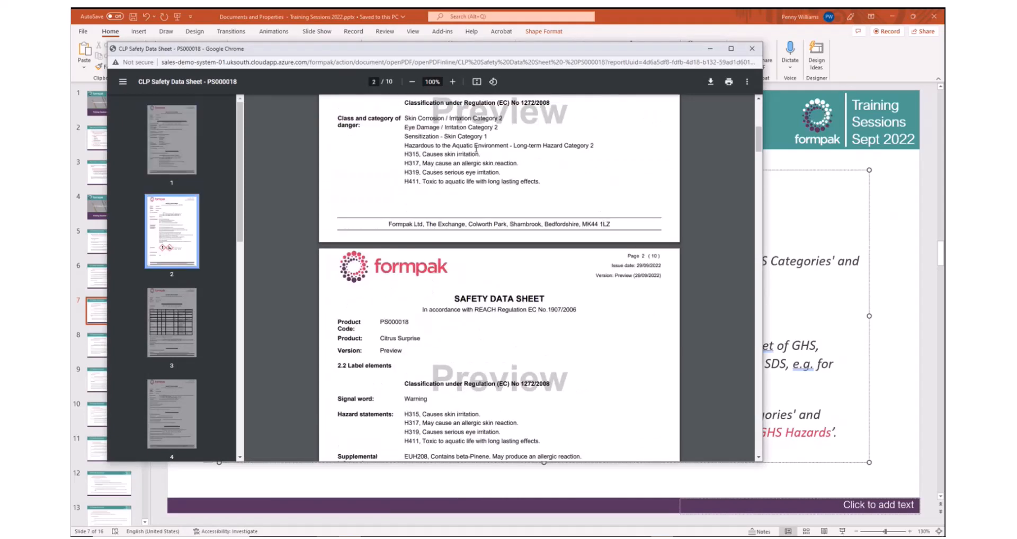
scroll(482, 170, "up", 1)
left_click_drag(405, 164, 501, 168)
left_click(505, 164)
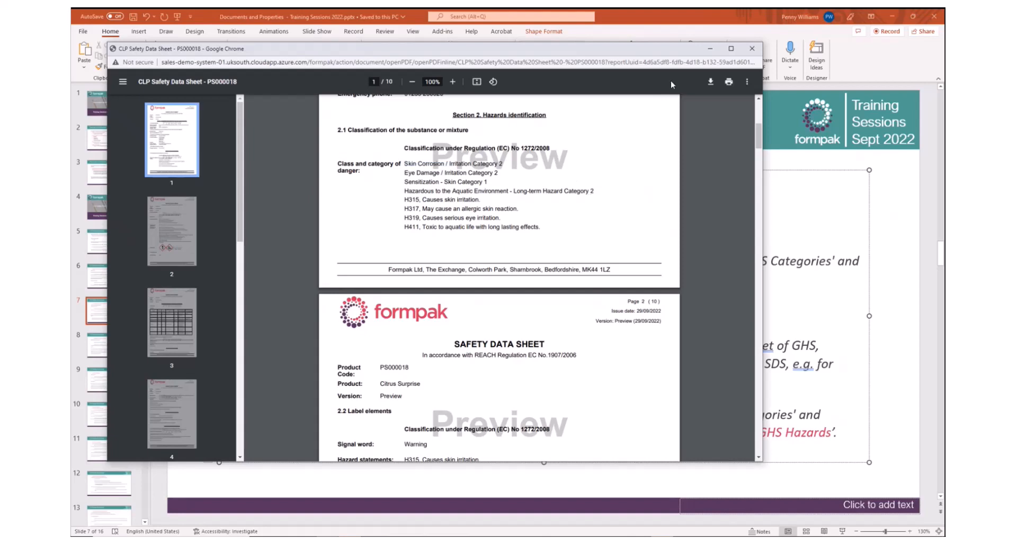
Minimise the safety data sheet preview and show slide 8 on precautionary statements in the PowerPoint presentation
left_click(709, 49)
left_click(106, 345)
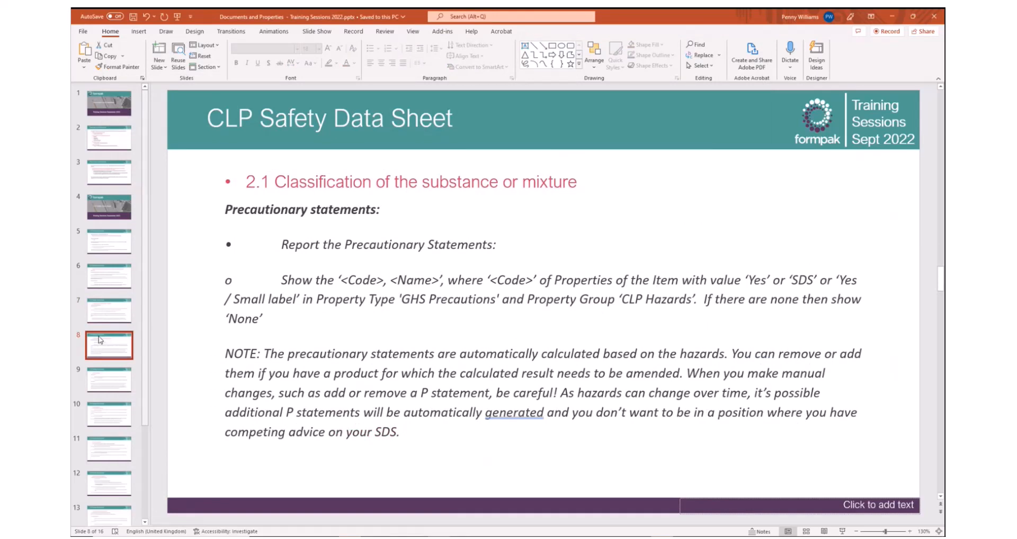
left_click(106, 315)
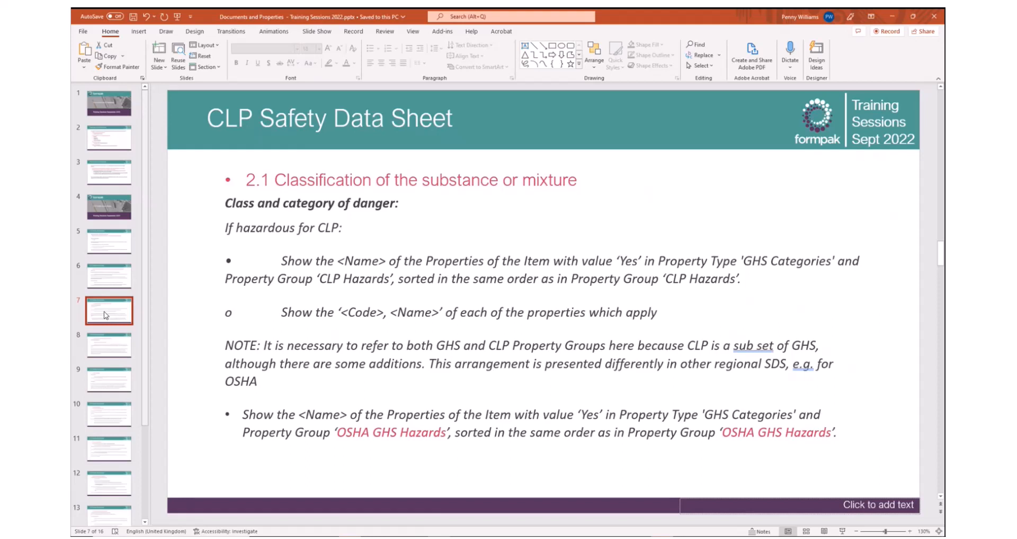
left_click(110, 350)
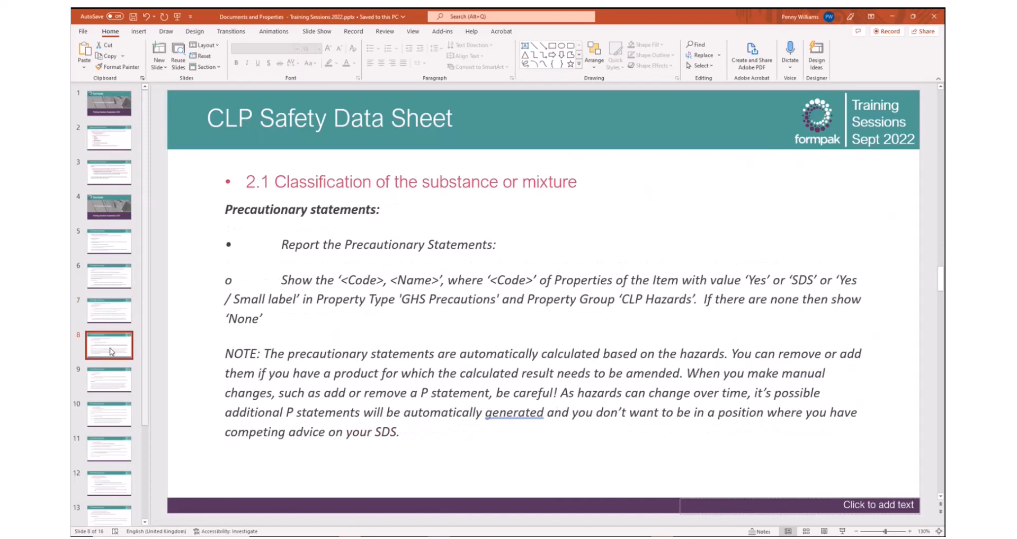
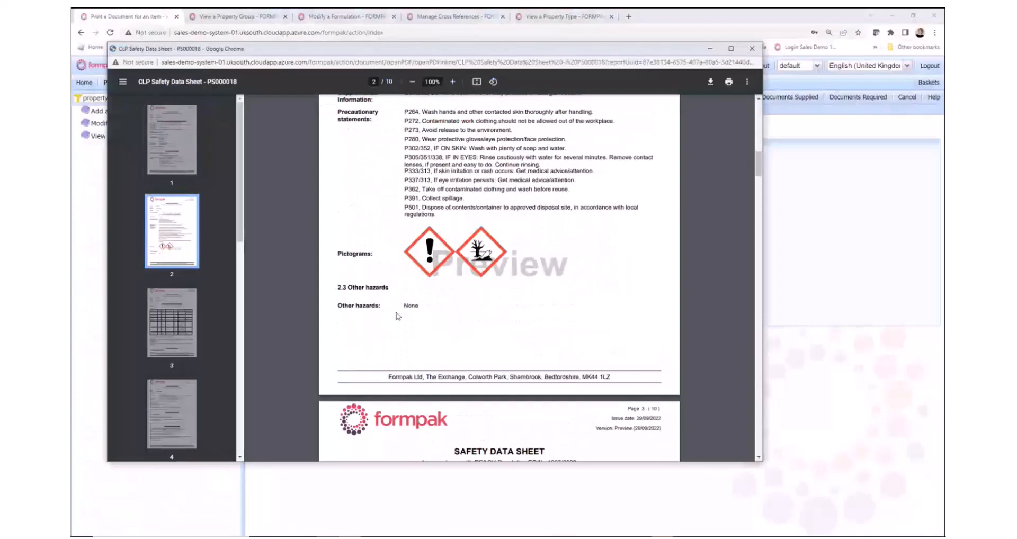
Minimise the CLP Safety Data Sheet preview to return to the Print a Document for an Item page
left_click(710, 48)
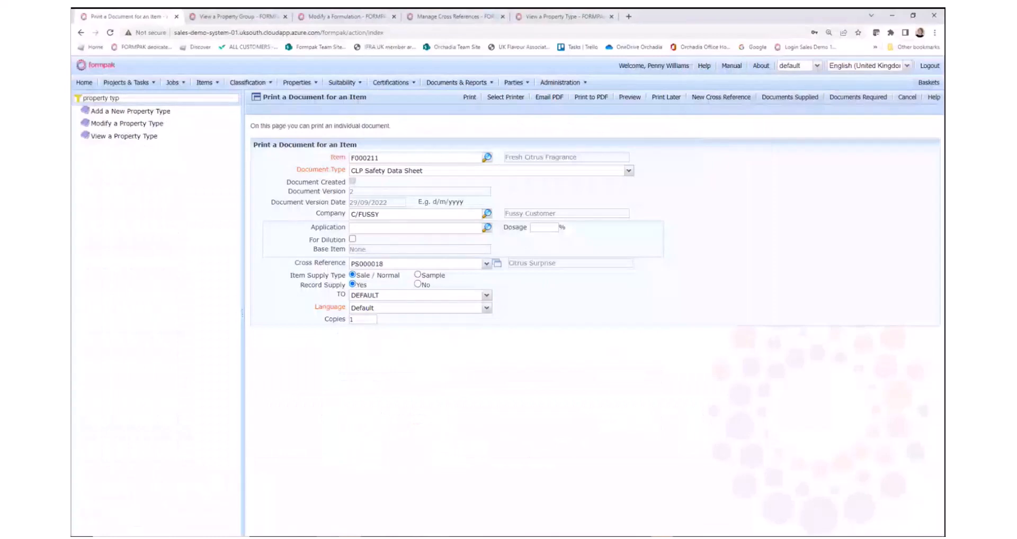
Switch to PowerPoint and review slide 9 on section 2.3 Other hazards, highlighting the example 'Strong odour - take care when handling'
key("alt+Tab")
left_click(675, 362)
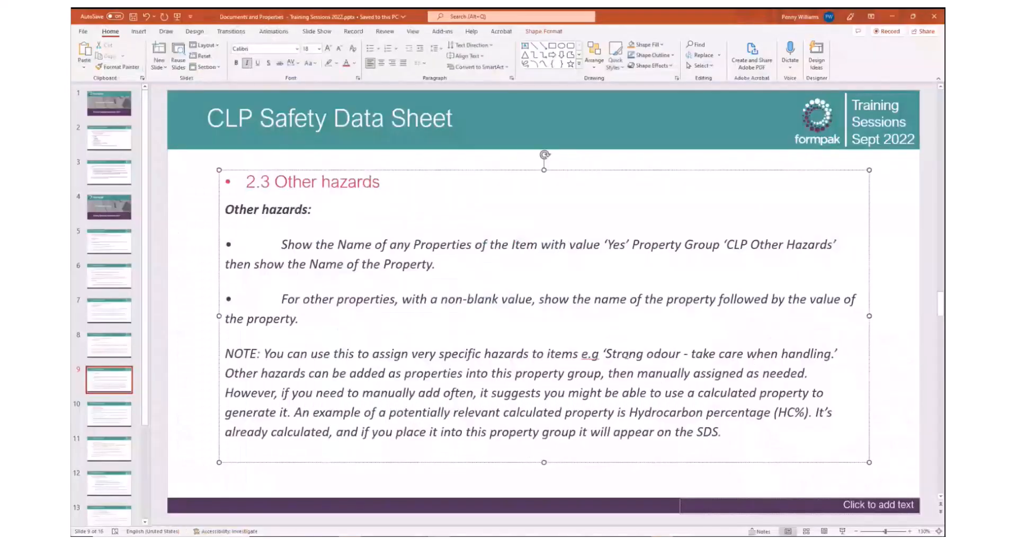
left_click(606, 354)
left_click_drag(605, 354, 800, 353)
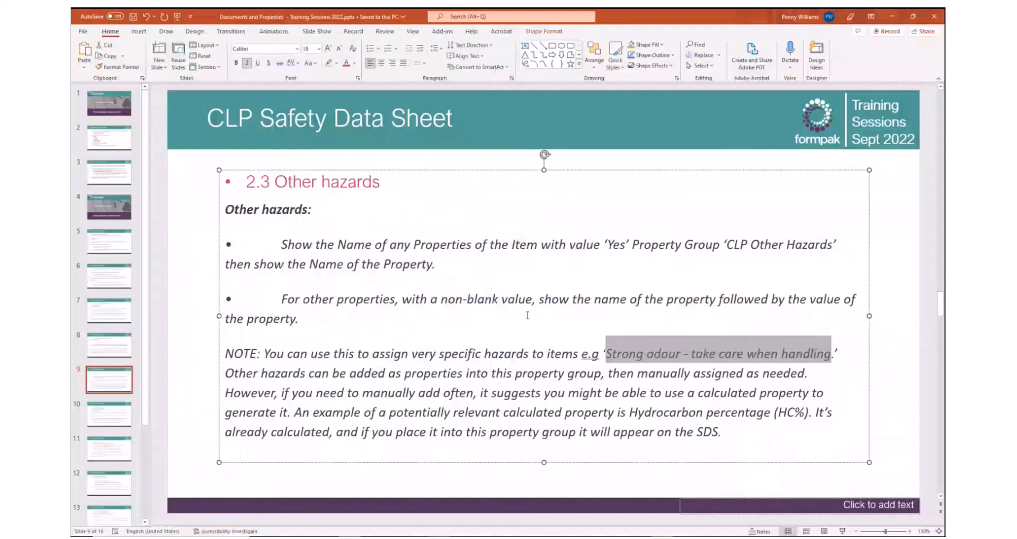
left_click(269, 395)
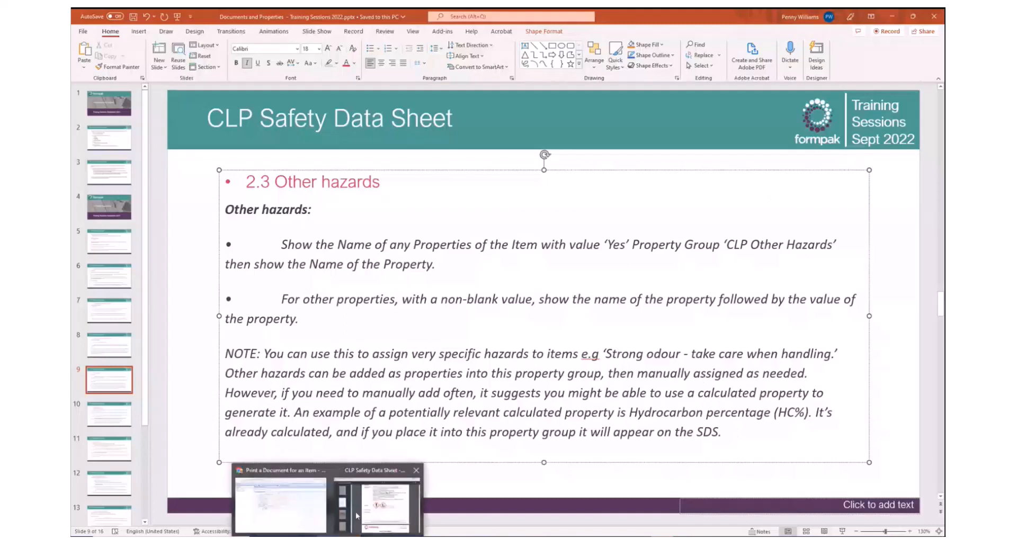
Return to Formpak, open formulation F000211 for modification and show all properties in its CLP Other Hazards property group
left_click(295, 518)
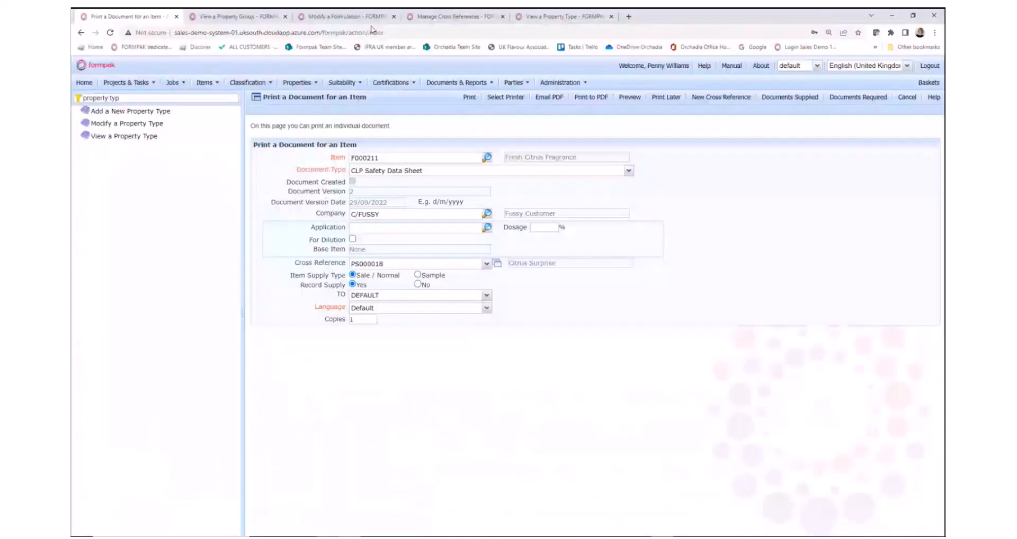
left_click(332, 18)
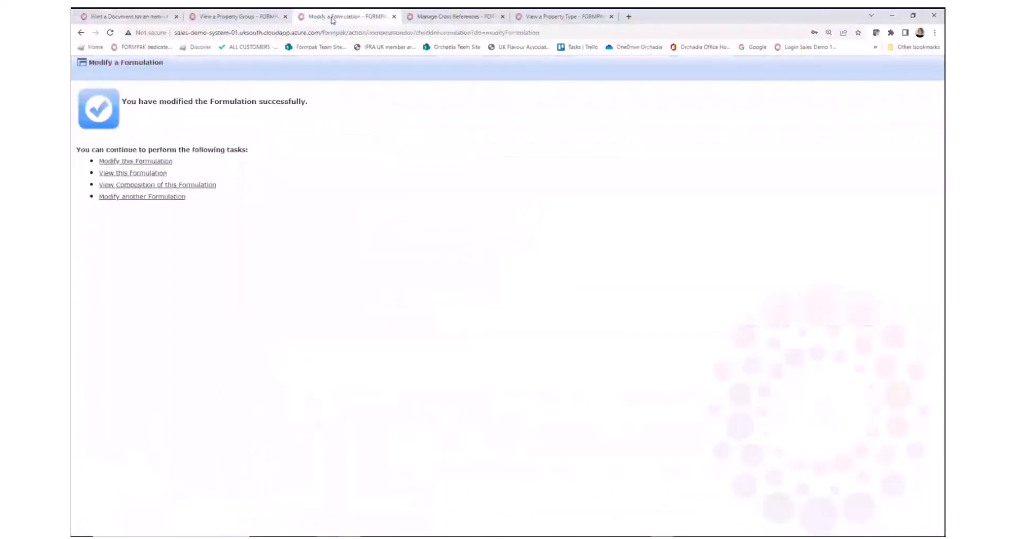
left_click(142, 163)
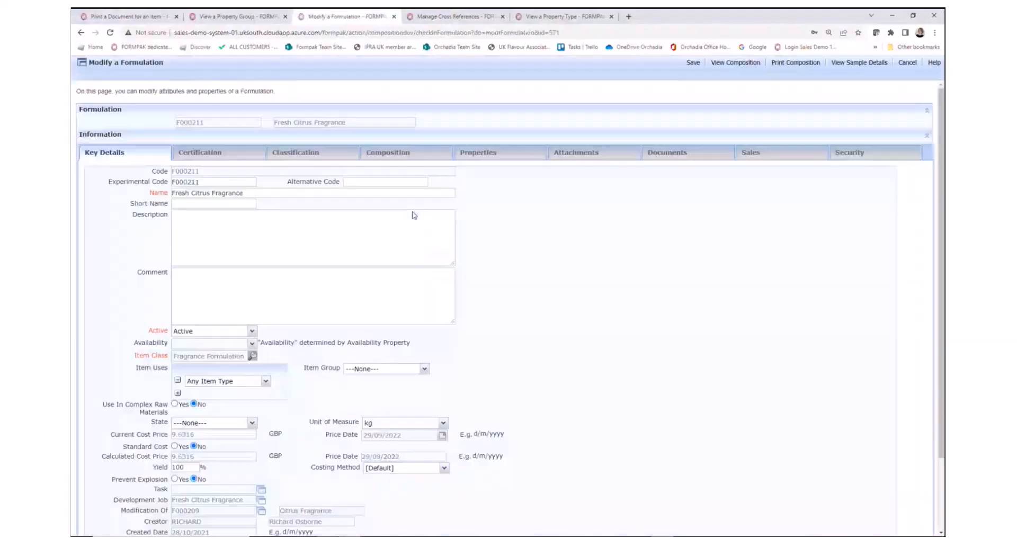
left_click(503, 154)
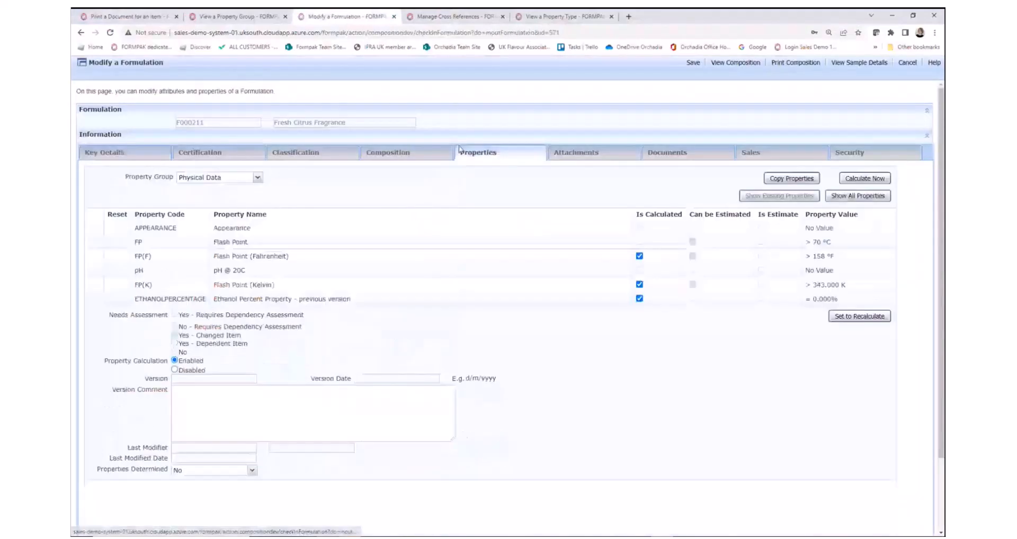
left_click(257, 178)
type("CLP Hazards")
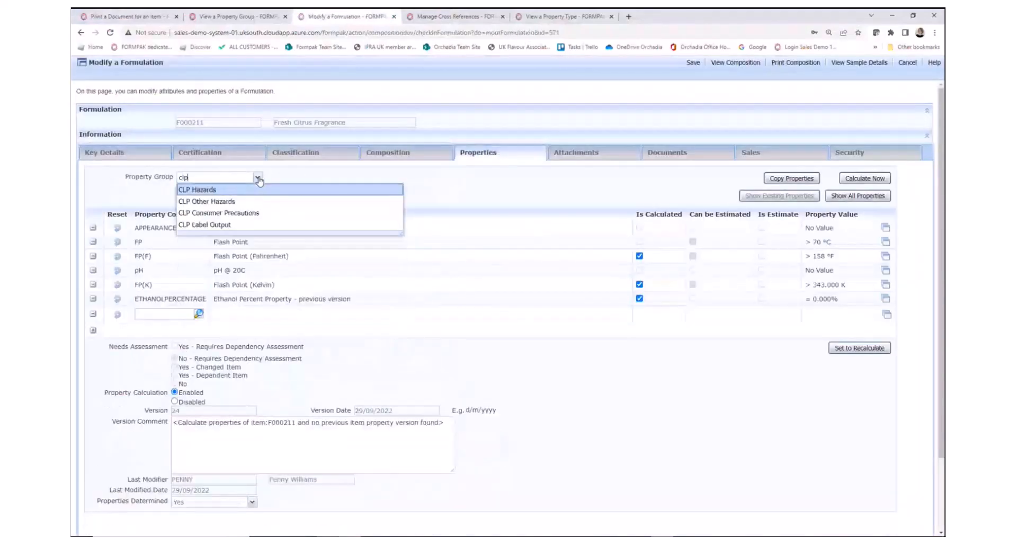
left_click(235, 205)
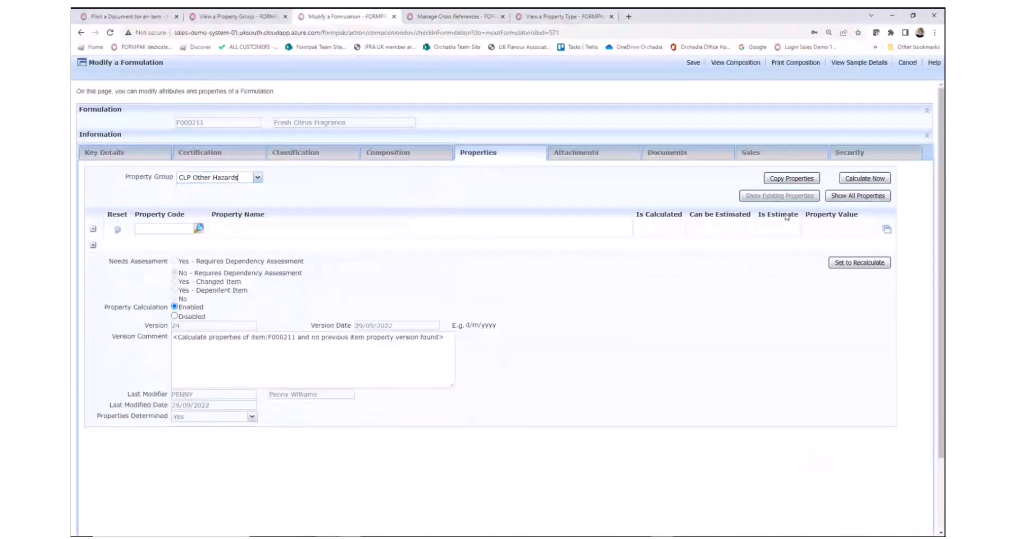
left_click(863, 199)
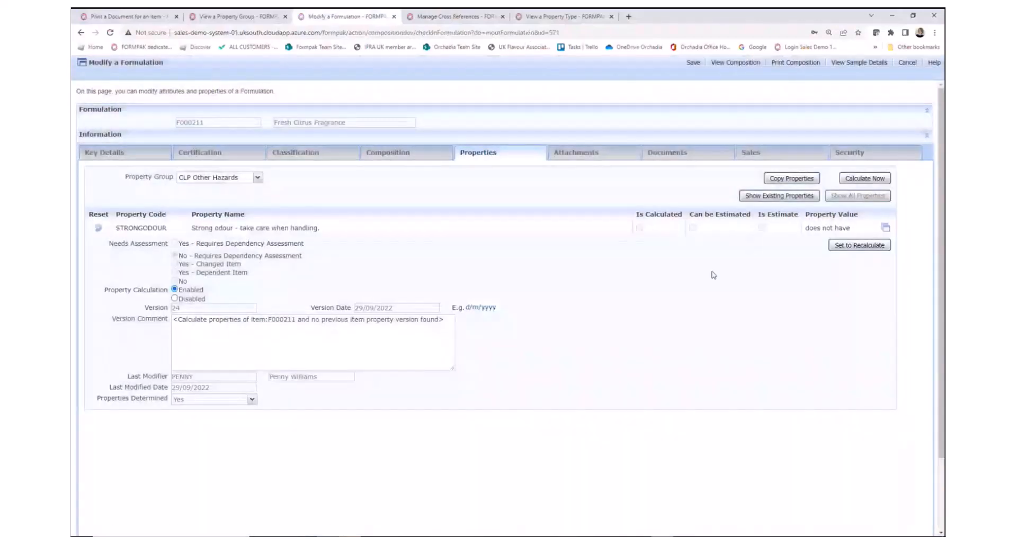
Set the formulation's 'Strong odour - take care when handling' property to Yes and save the formulation
left_click(886, 229)
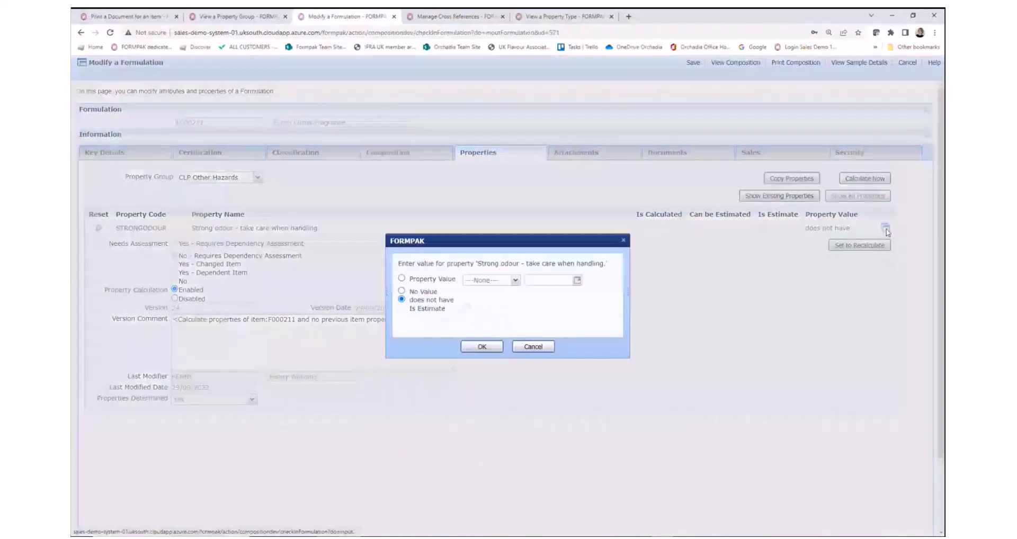
left_click(515, 281)
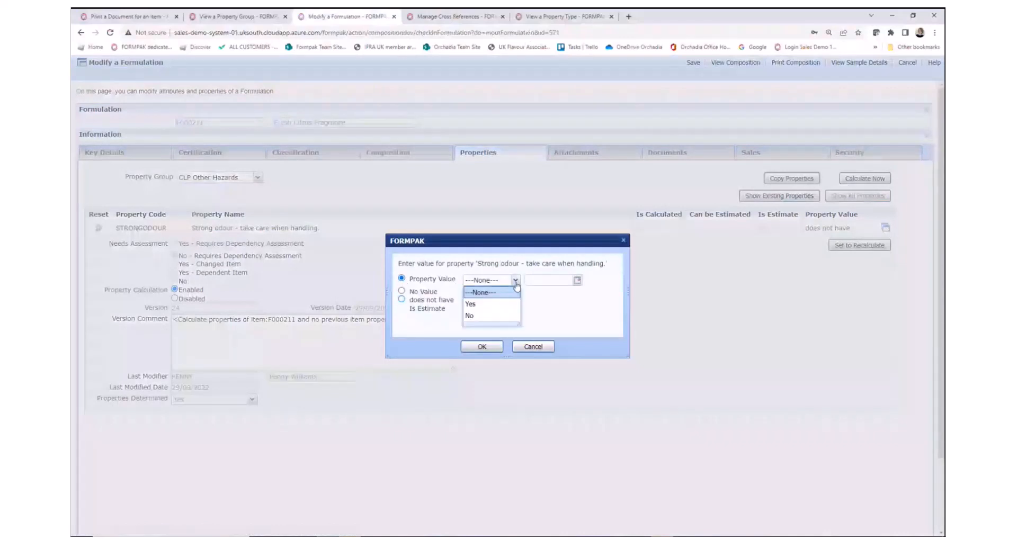
left_click(516, 283)
left_click(516, 282)
left_click(486, 302)
left_click(481, 346)
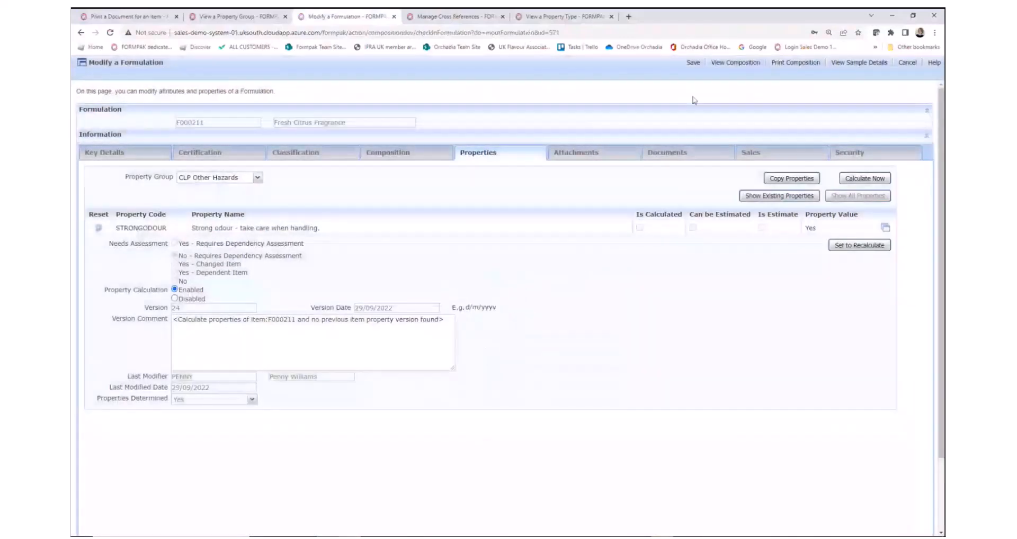
left_click(692, 63)
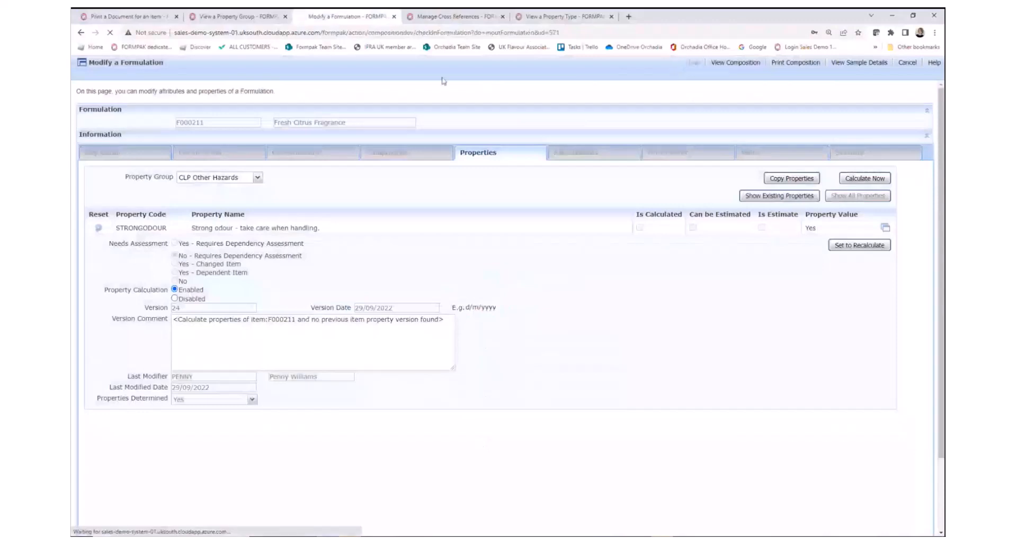
Display the details of the CLP Other Hazards property group on the View a Property Group page
left_click(220, 18)
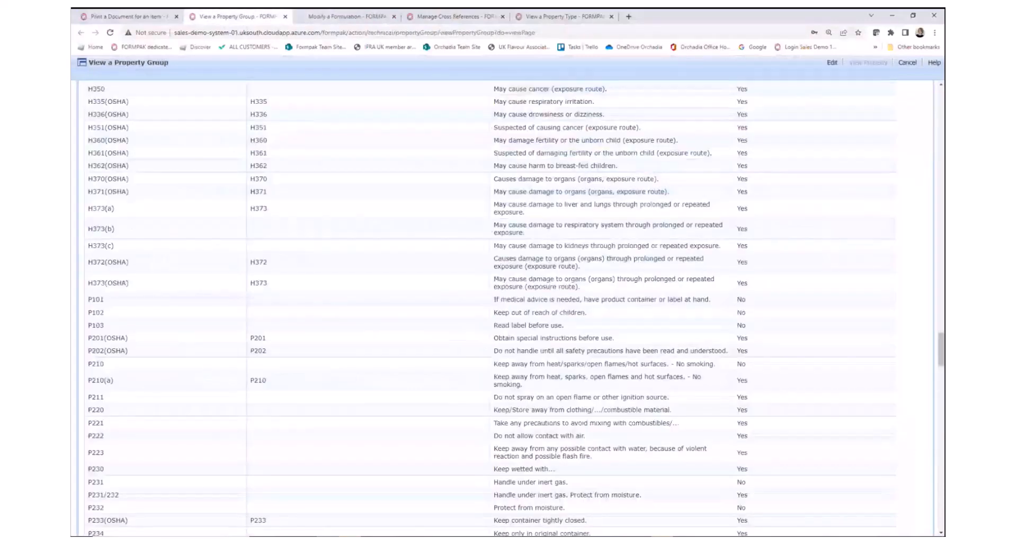
left_click_drag(943, 345, 938, 84)
left_click(339, 124)
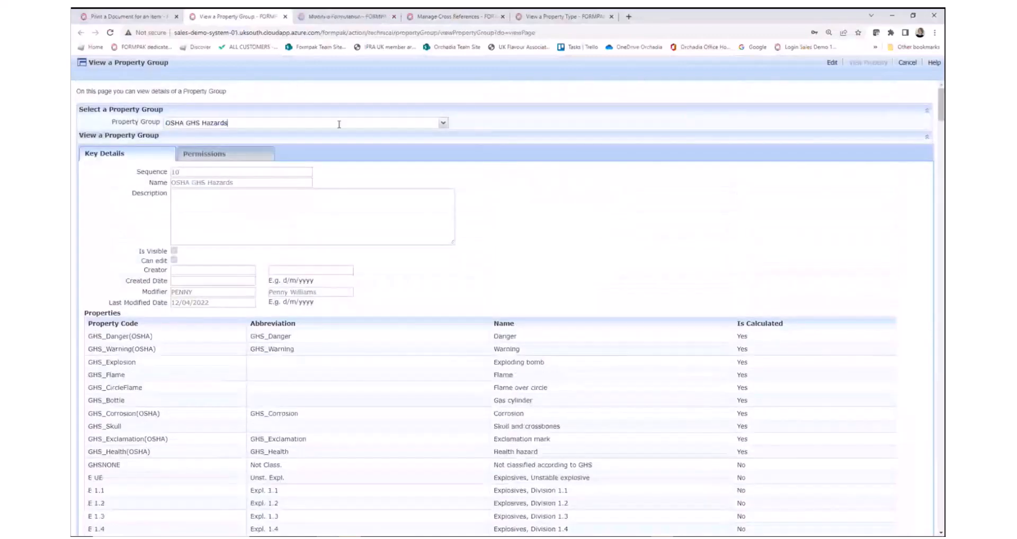
left_click_drag(335, 124, 148, 127)
type("clp")
left_click(443, 123)
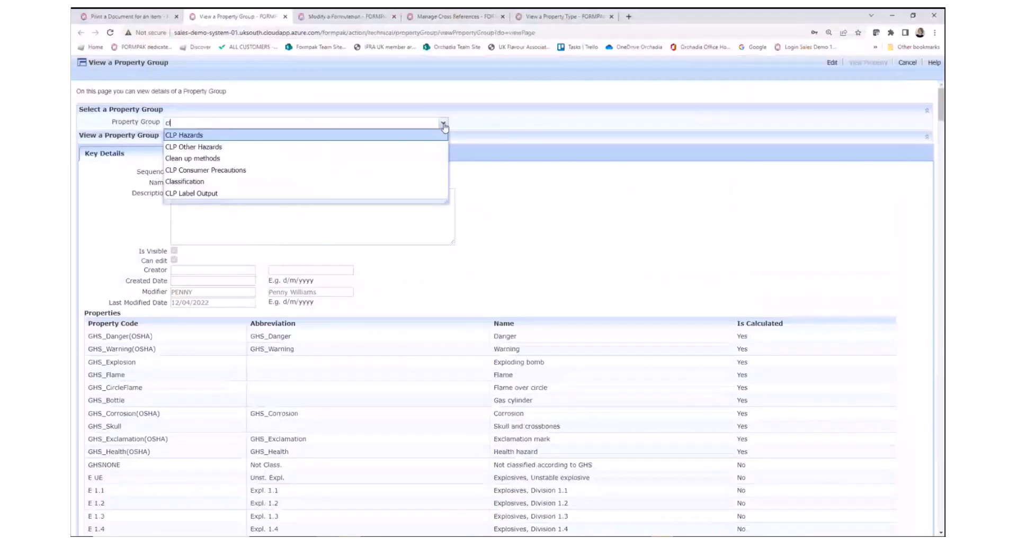
left_click(236, 144)
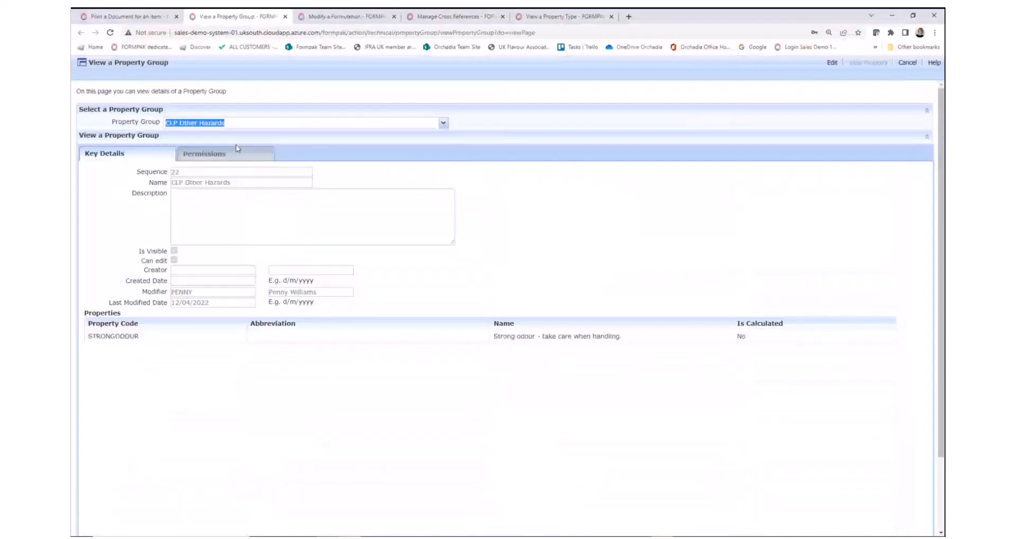
Edit the CLP Other Hazards property group to include the HC% property (Hydrocarbon Concentration %) and save it
left_click(832, 62)
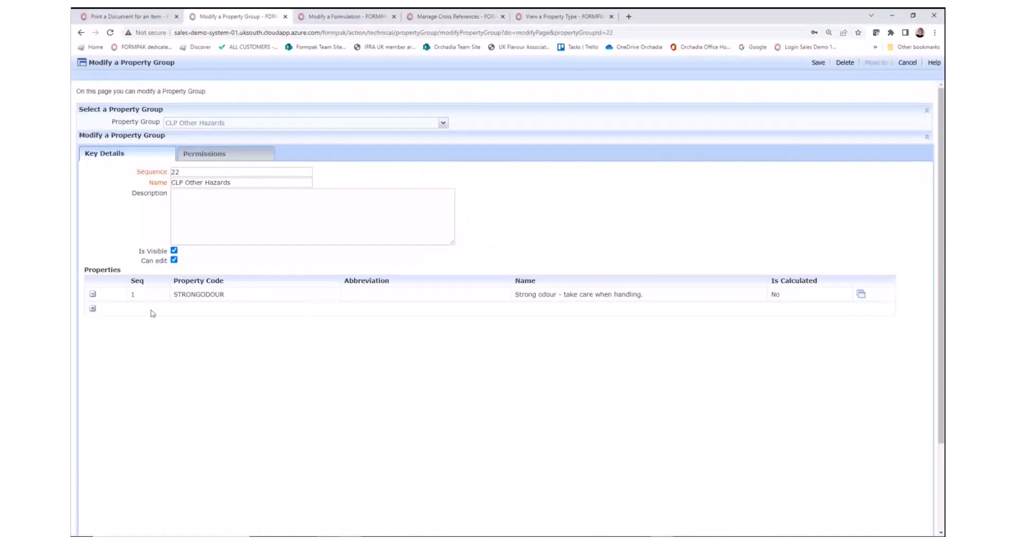
left_click(92, 309)
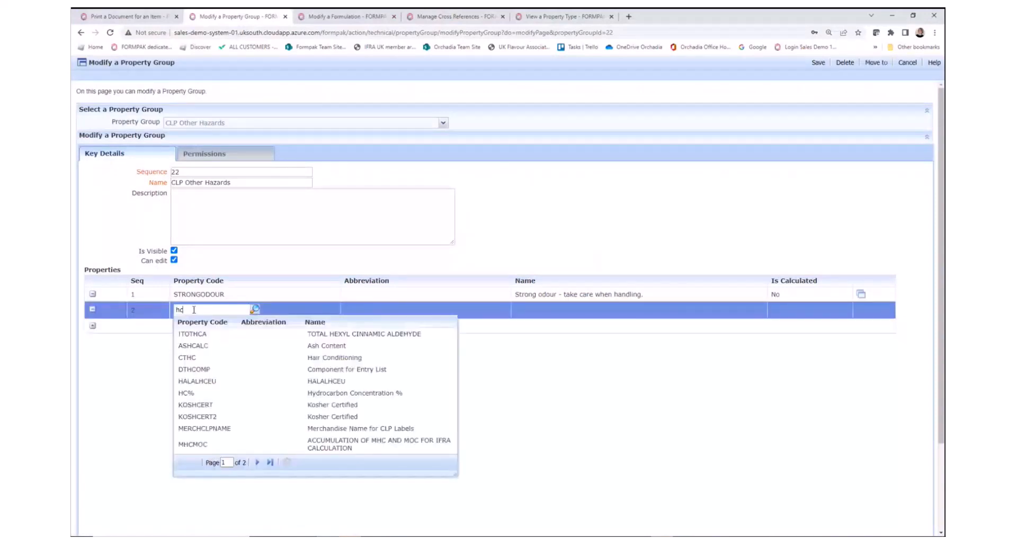
type("hc%")
left_click(199, 336)
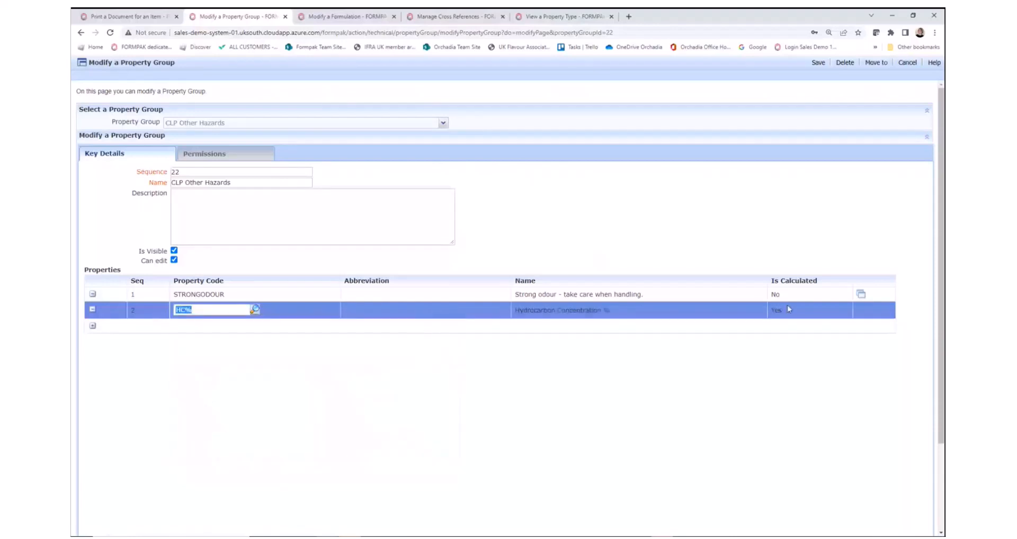
left_click(819, 65)
left_click(818, 63)
View formulation F000211 and check its property values in the CLP Other Hazards group
left_click(318, 17)
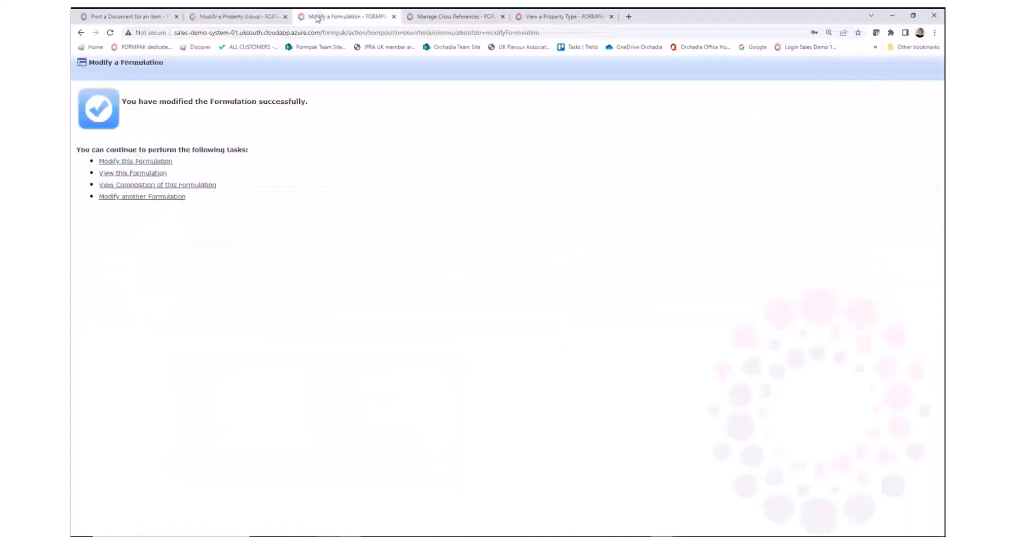
left_click(135, 173)
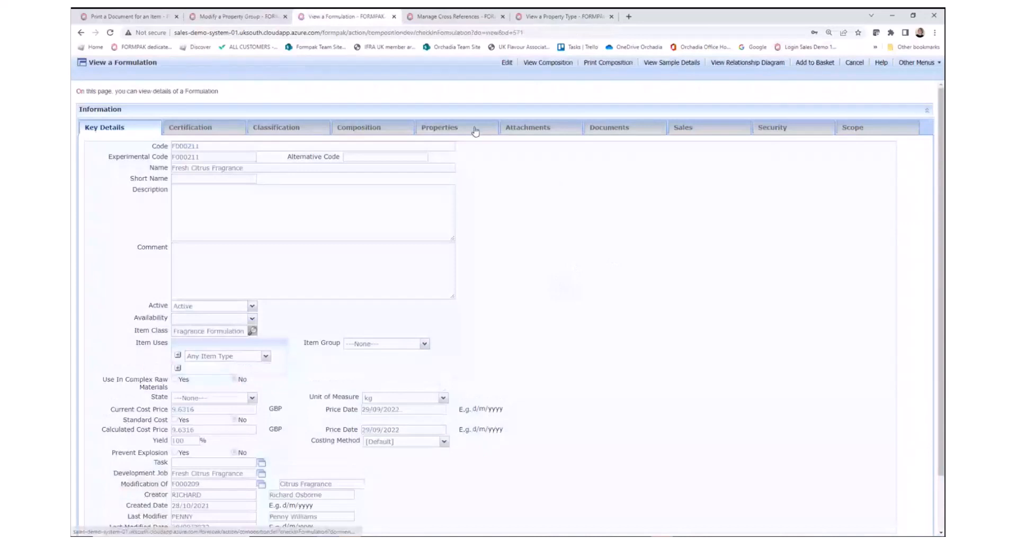
left_click(477, 130)
left_click(257, 152)
type("CLP Hazards")
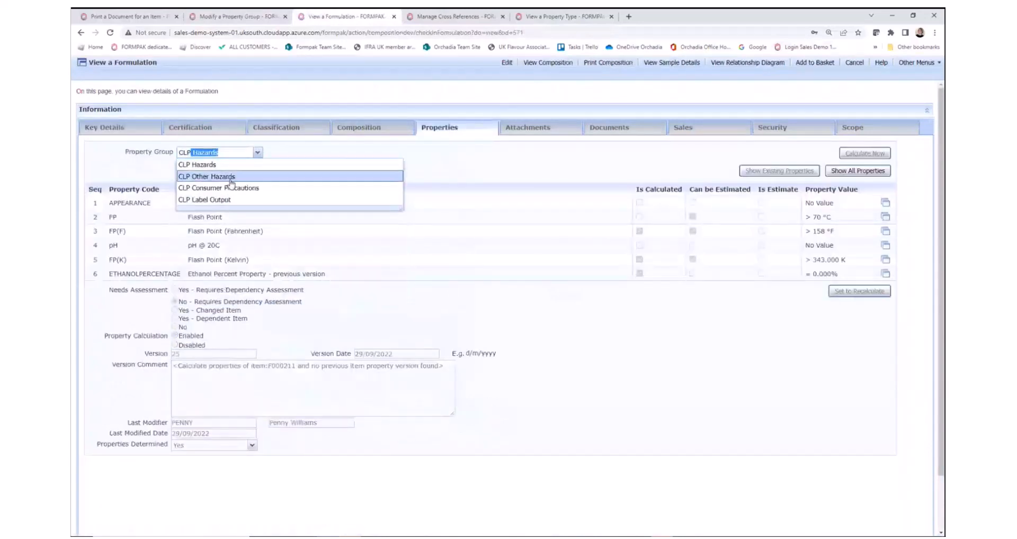
left_click(228, 176)
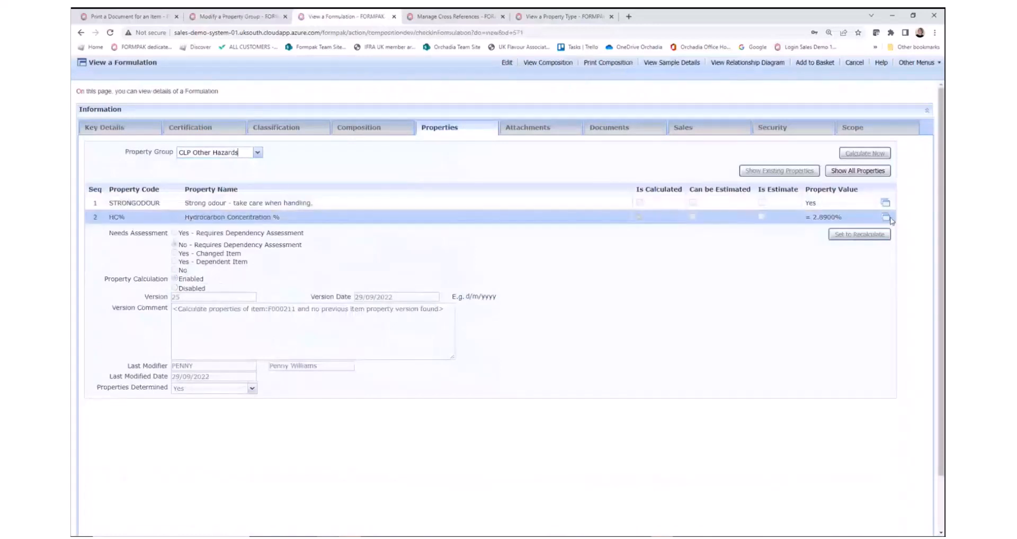
Preview the CLP Safety Data Sheet for F000211, check section 2.3 Other hazards, and close the preview
left_click(142, 18)
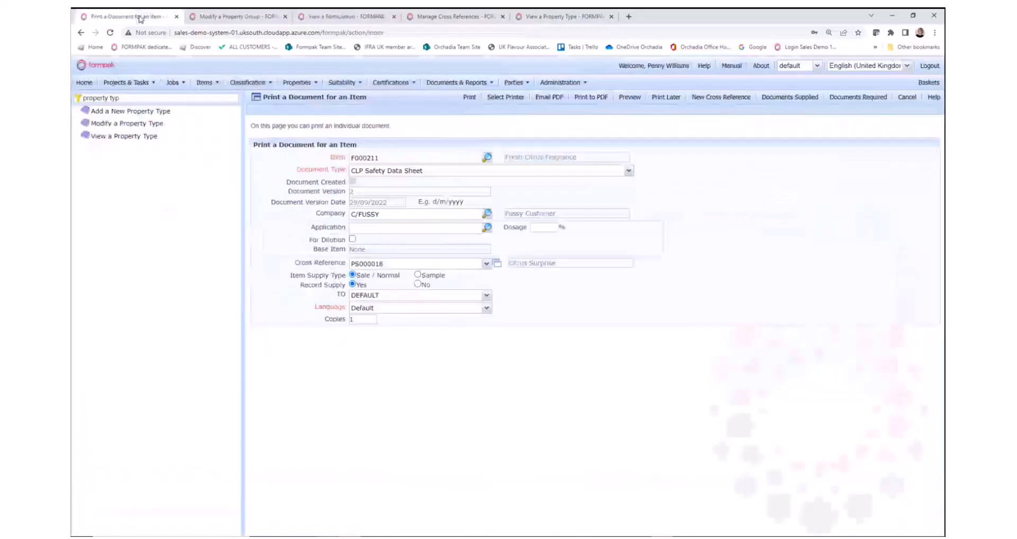
left_click(632, 99)
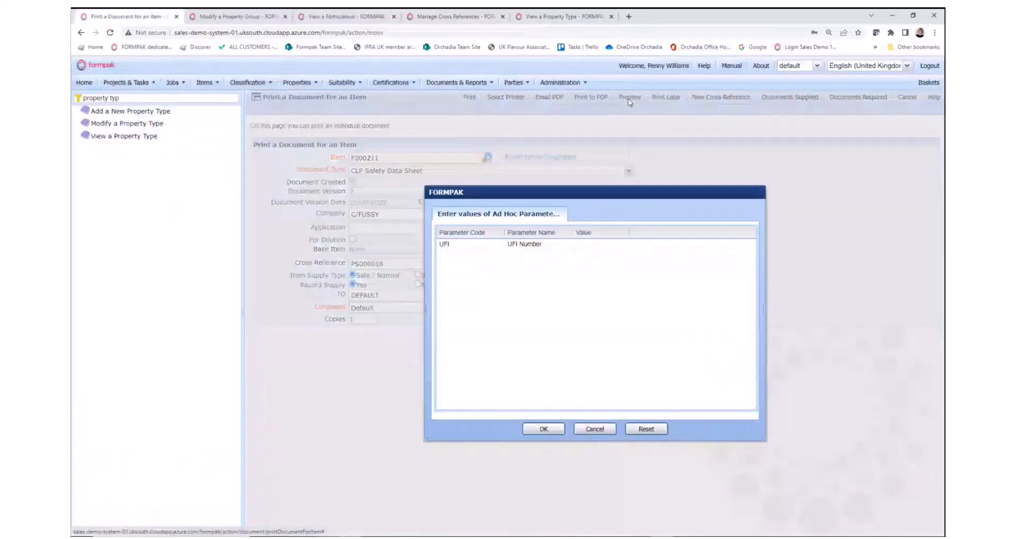
left_click(543, 434)
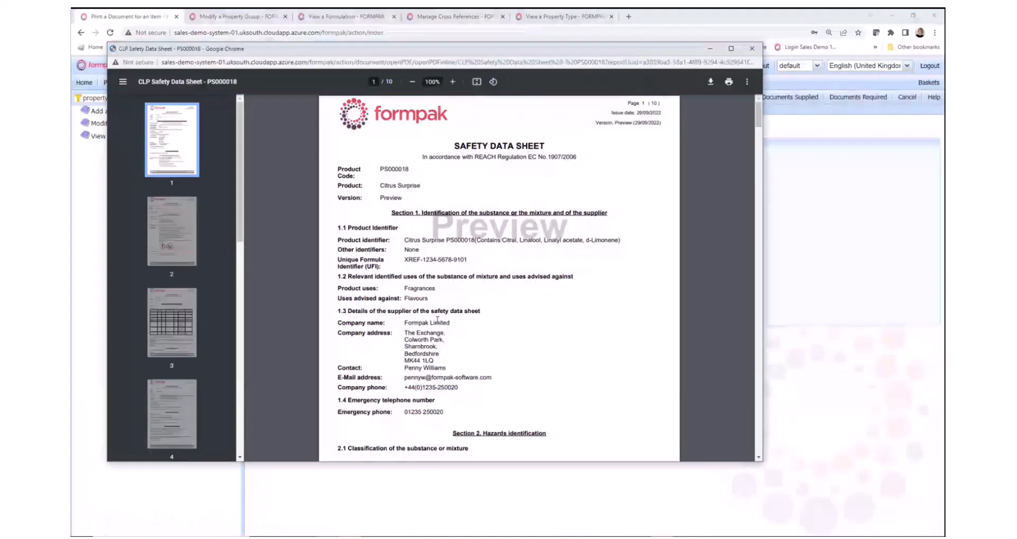
scroll(437, 319, "down", 9)
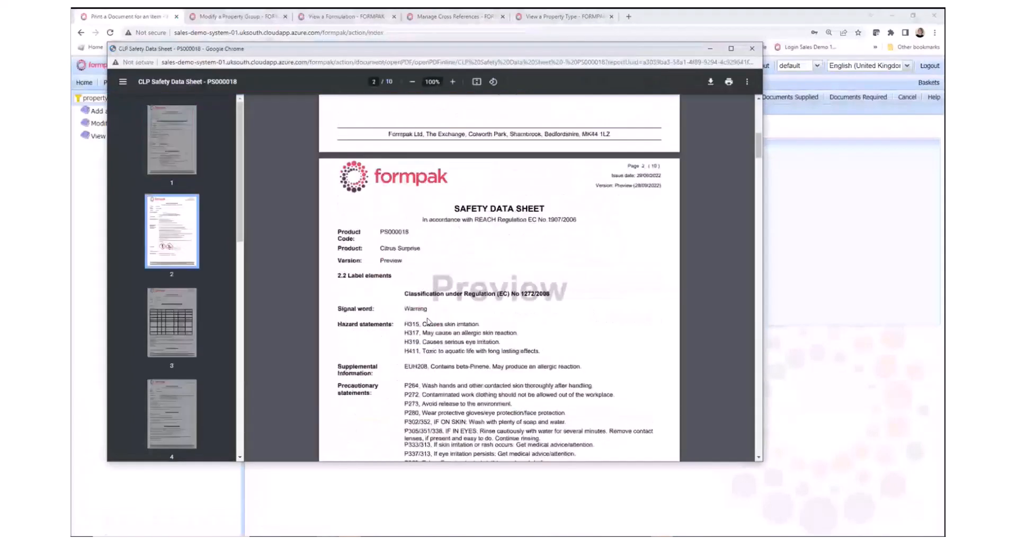
scroll(427, 320, "down", 4)
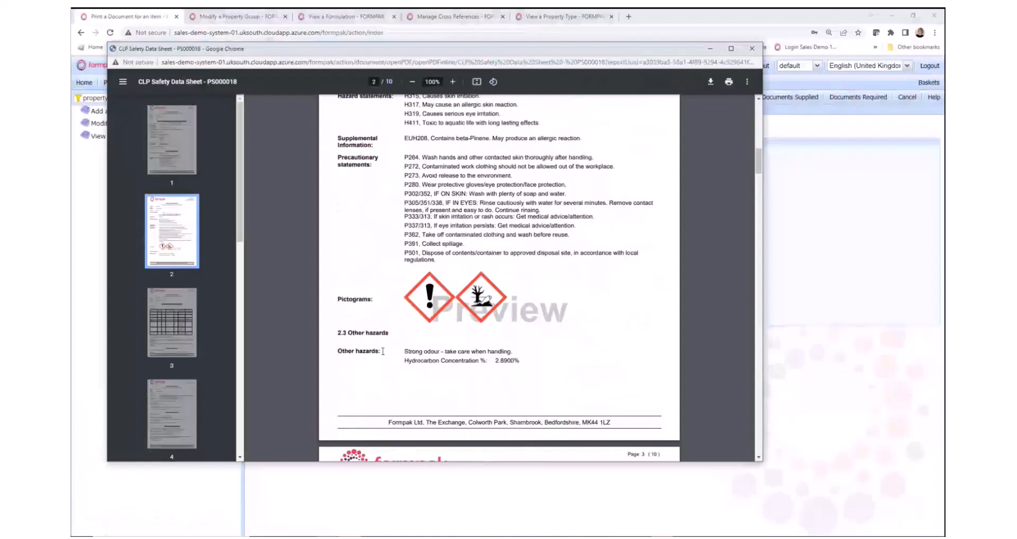
double_click(495, 361)
left_click(752, 50)
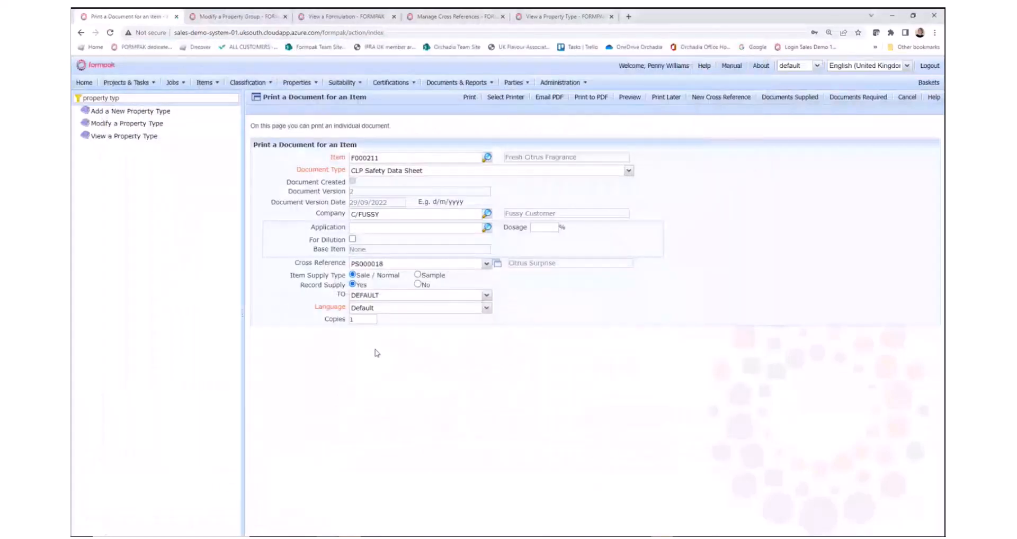
Switch to PowerPoint and show slide 10 on section 4 First-aid measures
left_click(443, 537)
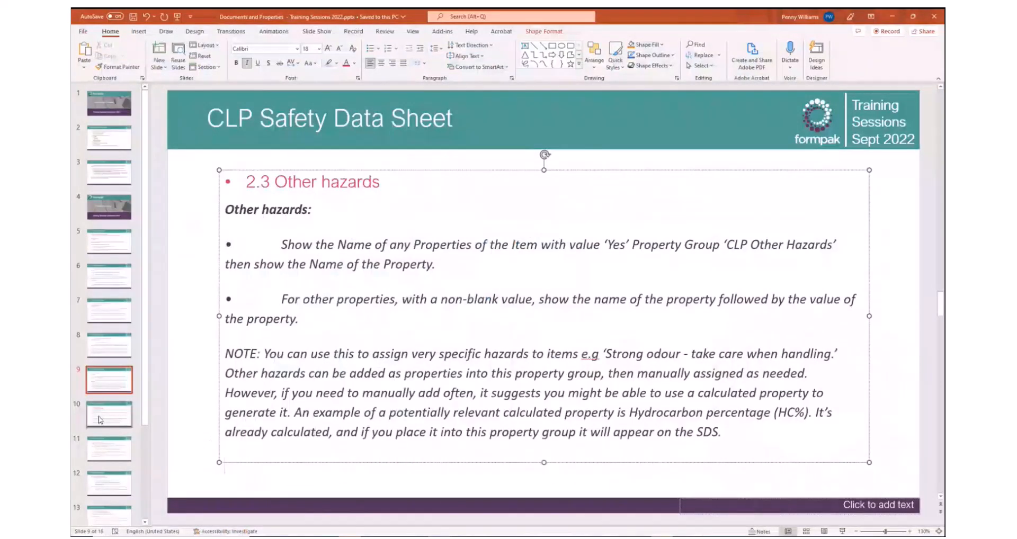
left_click(108, 418)
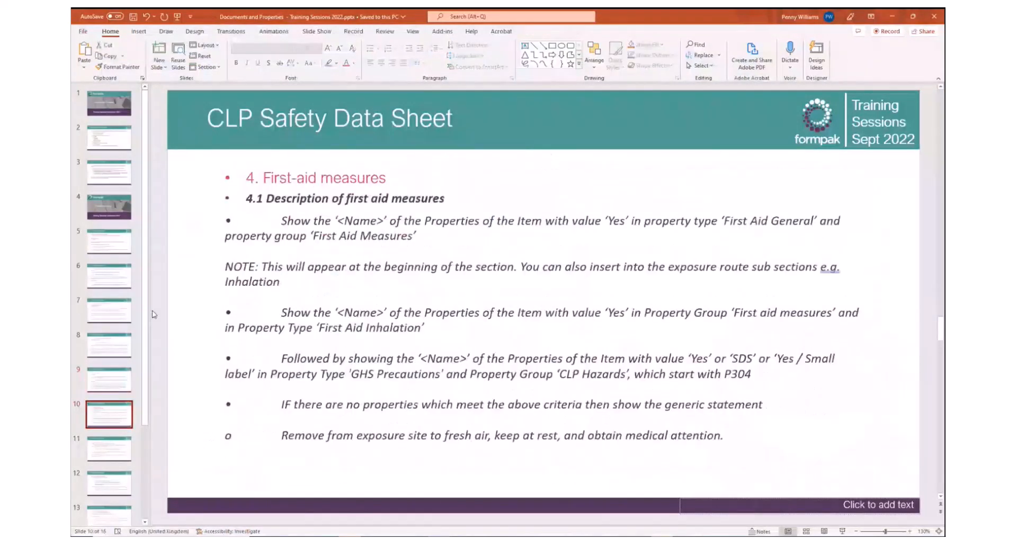
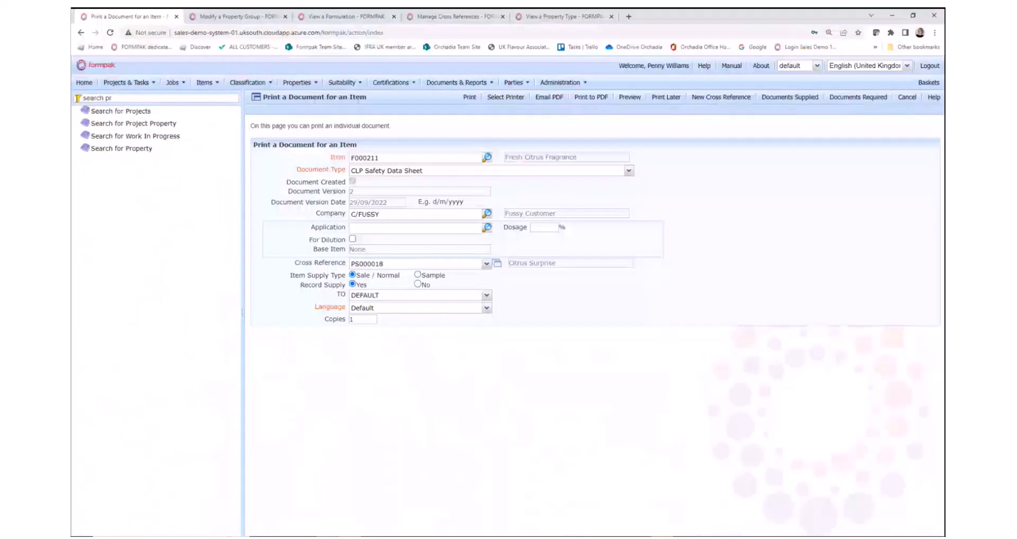
Search in a new tab for properties of type First Aid General AND group First aid measures, and select FIRSTAID in the results
right_click(123, 150)
left_click(145, 157)
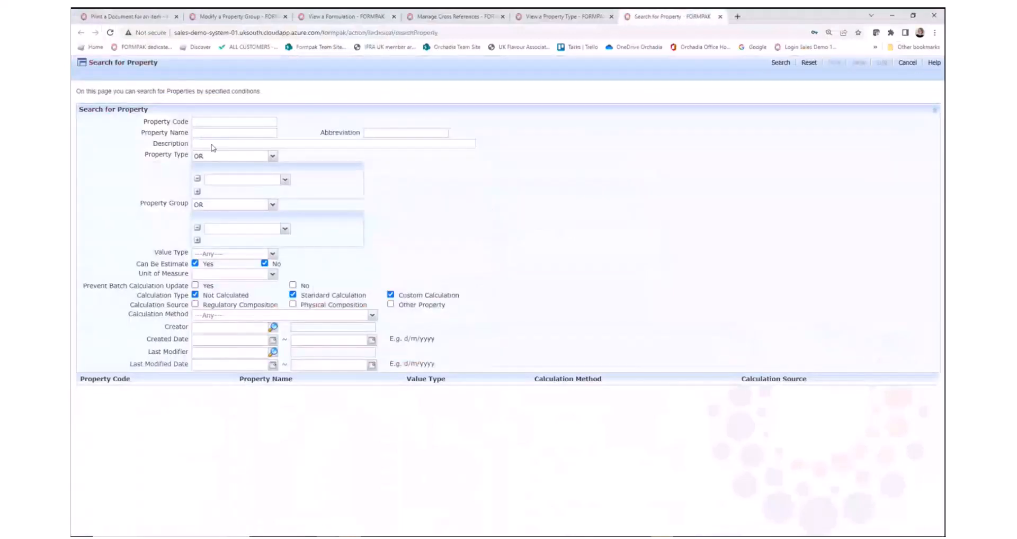
left_click(285, 181)
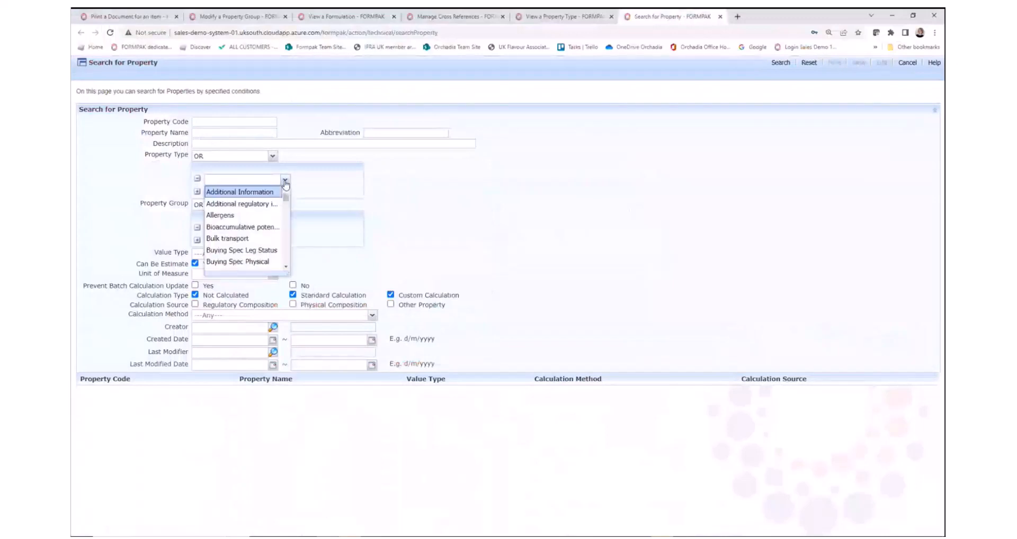
type("f")
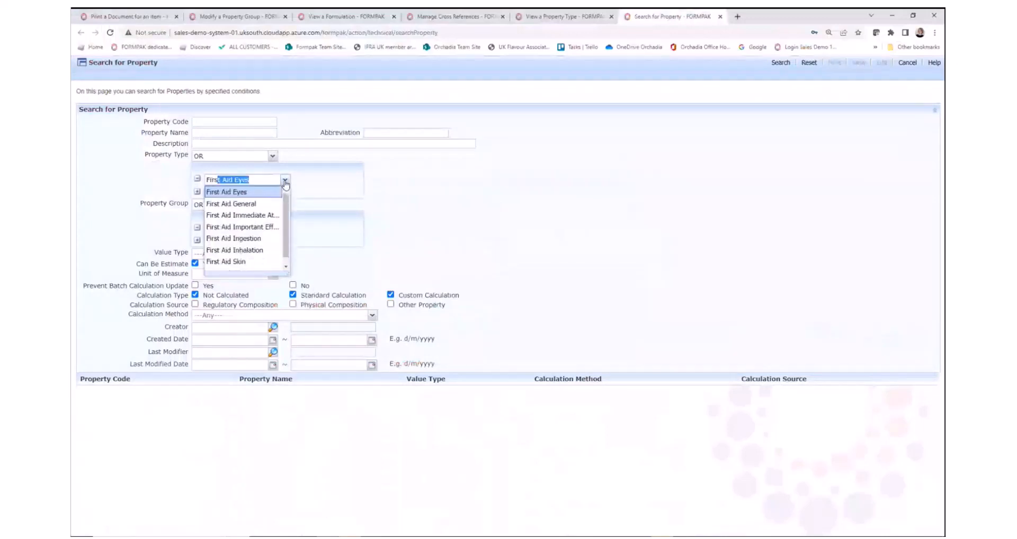
left_click(266, 208)
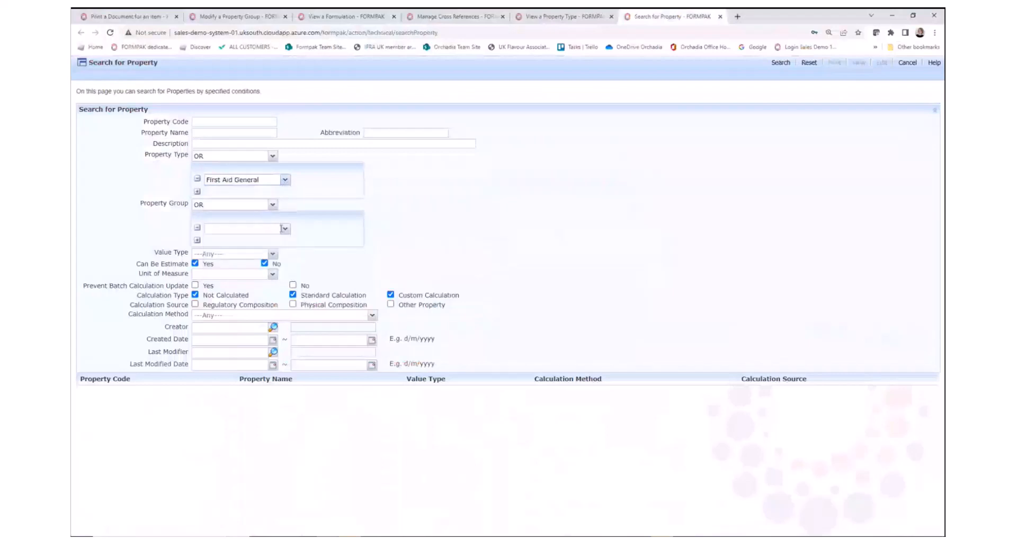
left_click(272, 205)
left_click(225, 228)
left_click(283, 230)
type("fir")
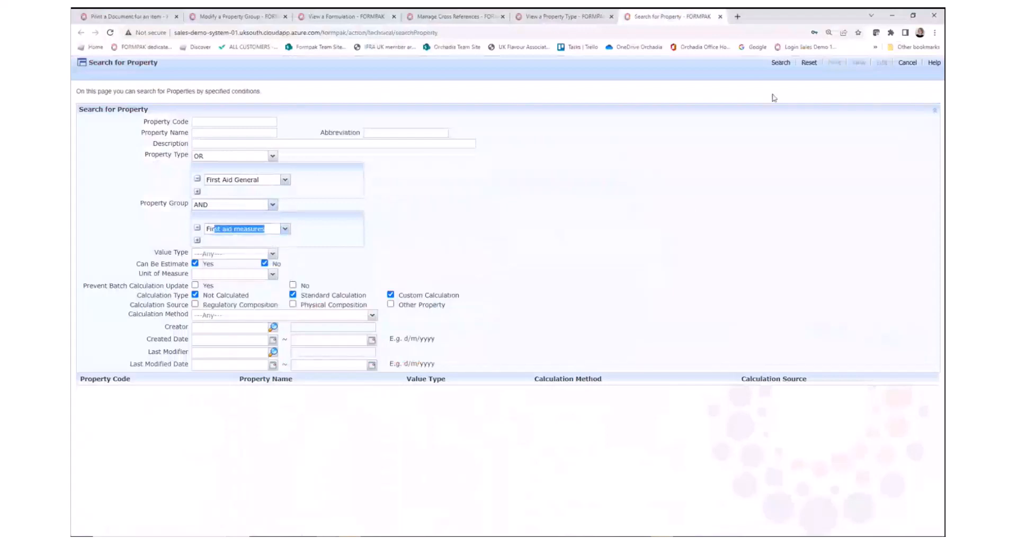
left_click(780, 62)
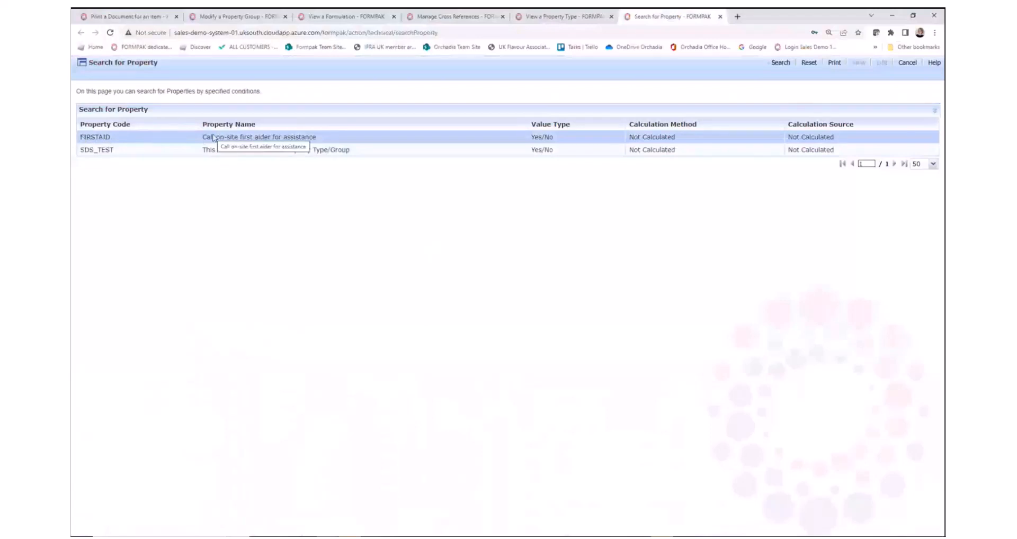
left_click(183, 140)
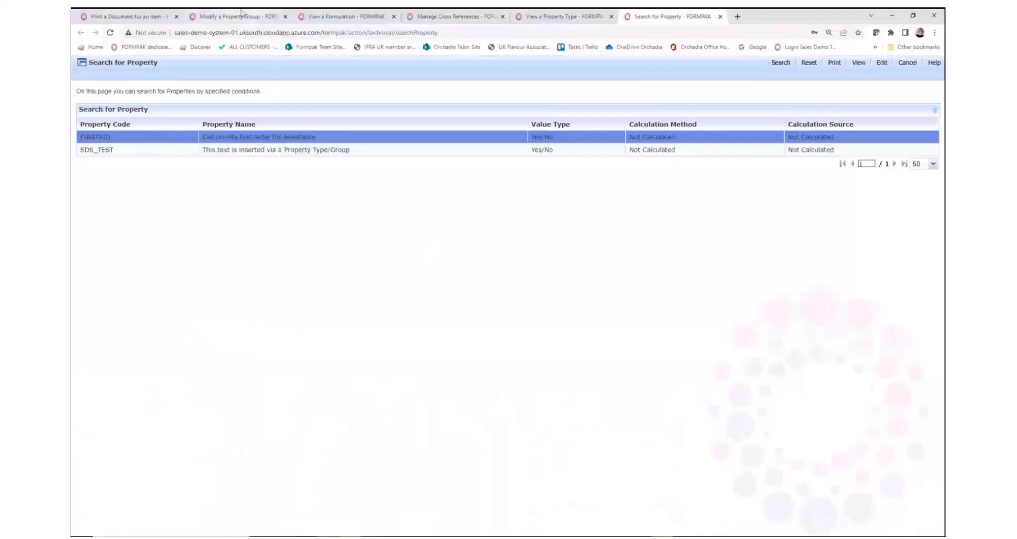
Open formulation F000211 for modification and show its properties for the First aid measures group
left_click(336, 18)
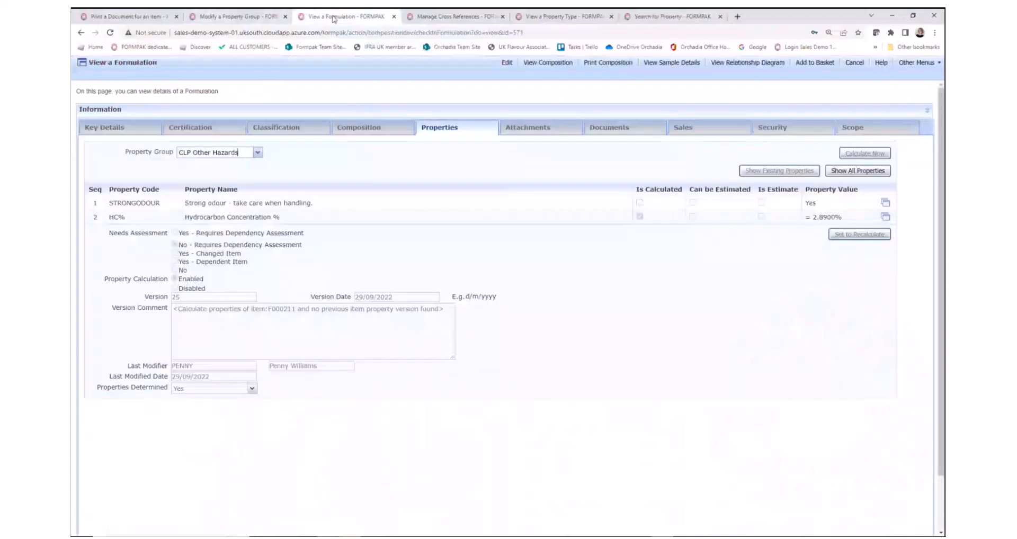
left_click(506, 63)
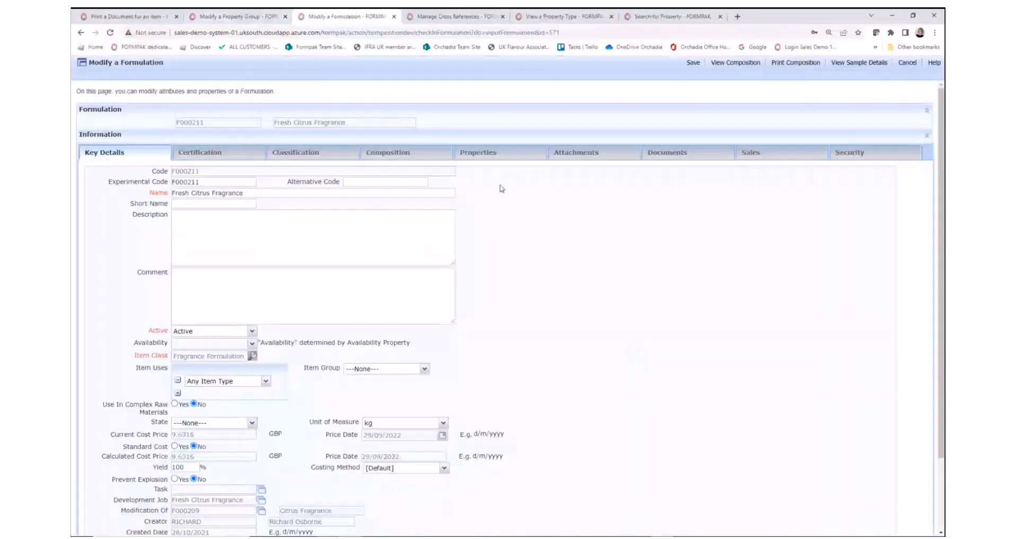
left_click(508, 159)
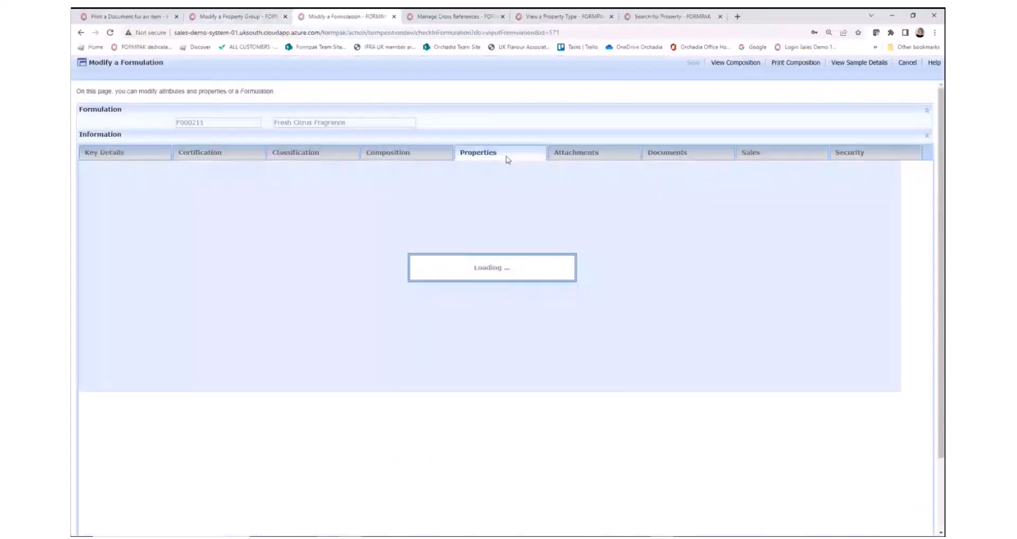
left_click(258, 178)
type("fir")
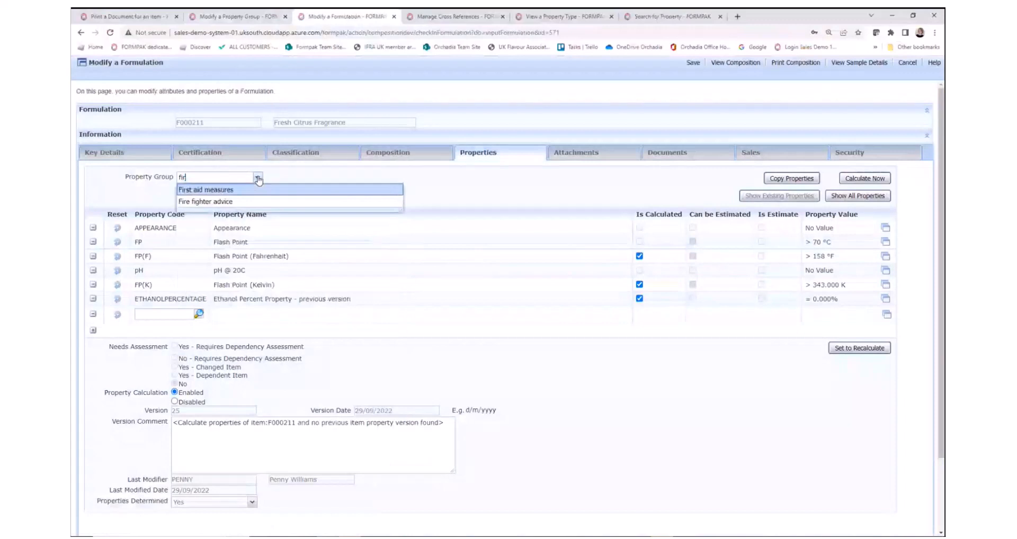
left_click(235, 192)
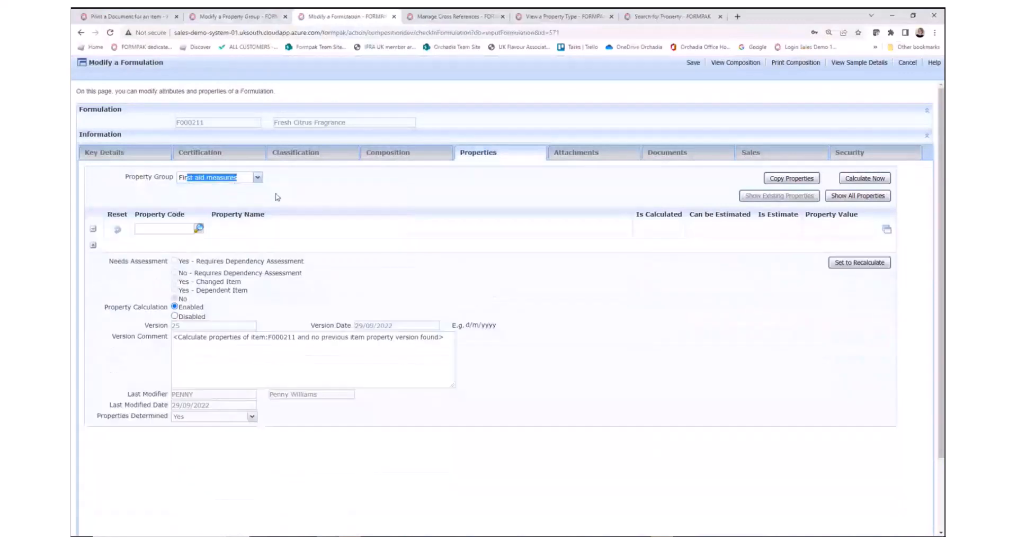
Add the FIRSTAID property to the formulation's First aid measures group with the value Yes, and save the formulation
left_click(170, 230)
type("fir")
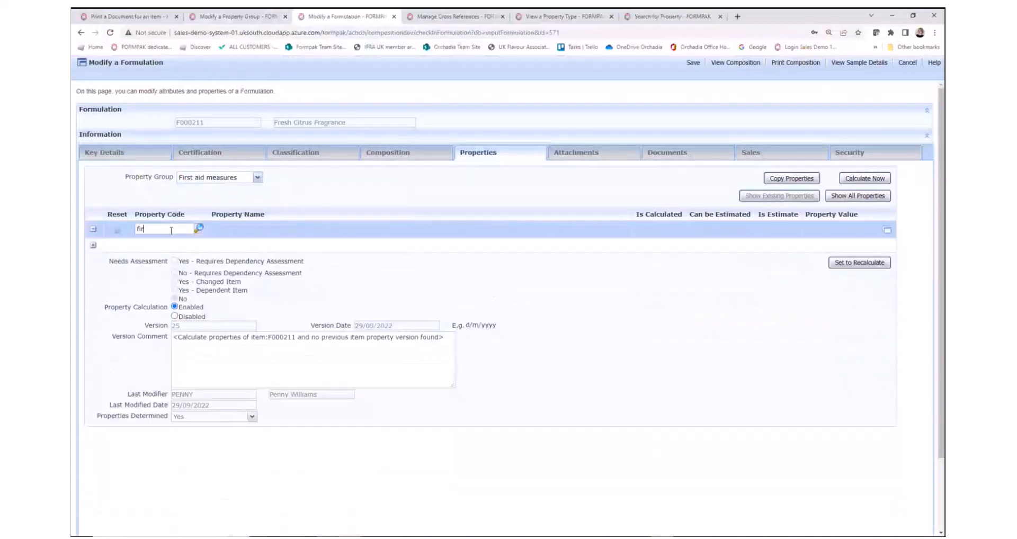
left_click(166, 255)
left_click(887, 230)
left_click(401, 278)
left_click(514, 279)
left_click(485, 304)
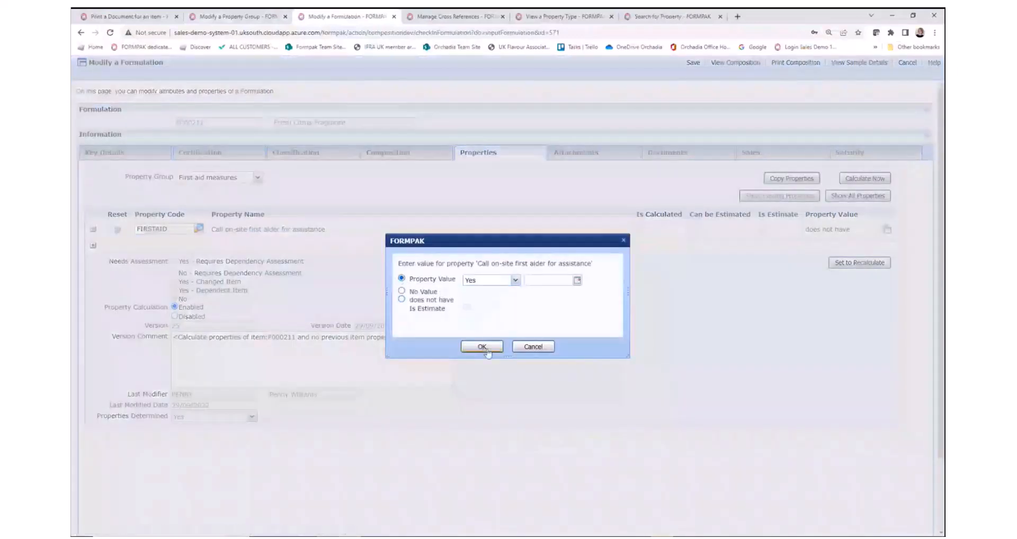
left_click(481, 347)
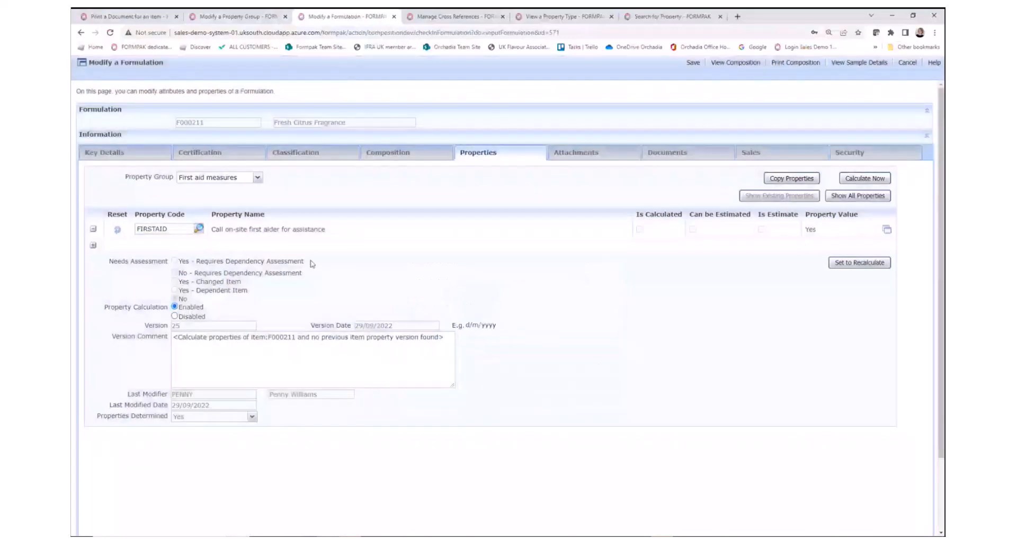
left_click_drag(213, 230, 329, 236)
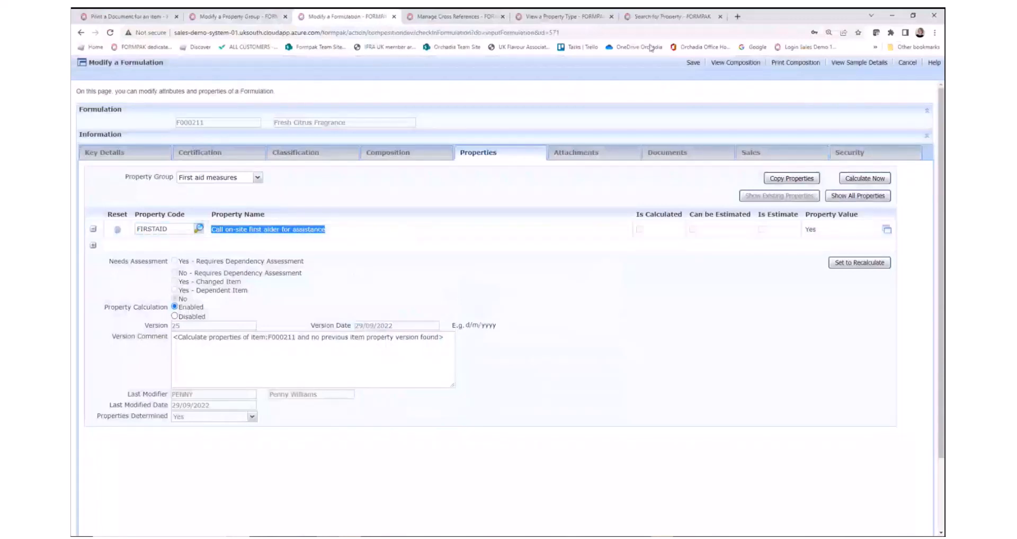
left_click(693, 62)
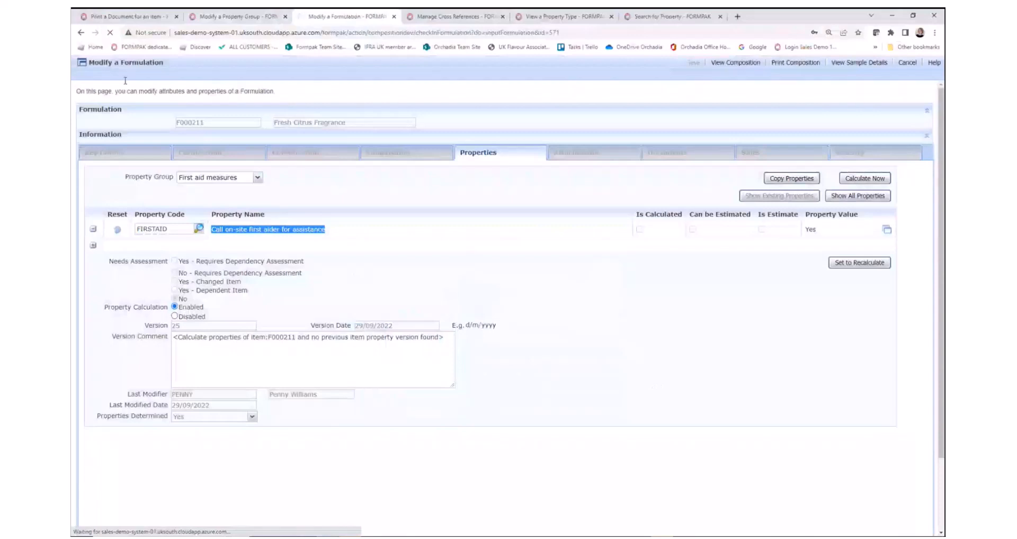
Preview the CLP Safety Data Sheet for F000211, check section 4 First-aid measures, and minimise the preview
left_click(125, 18)
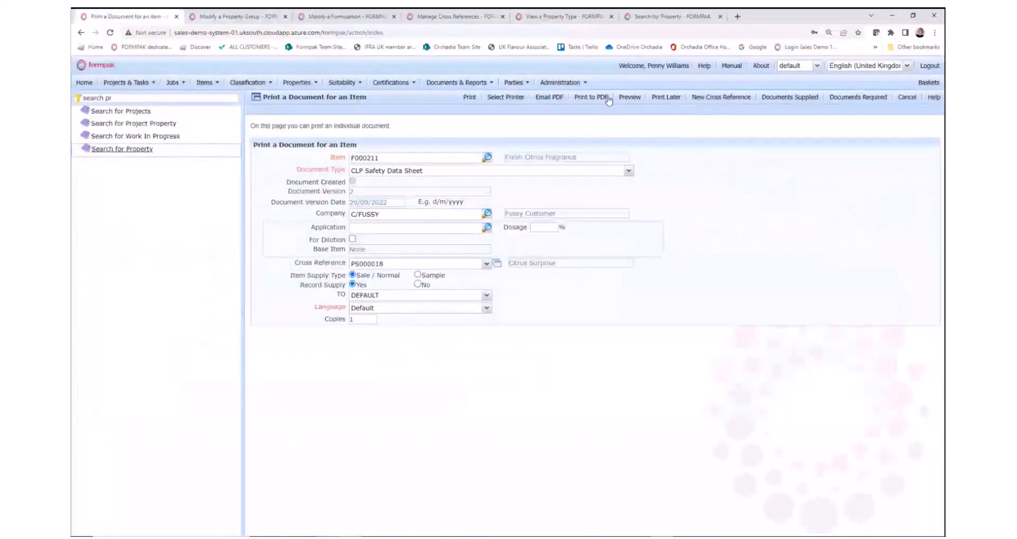
left_click(635, 99)
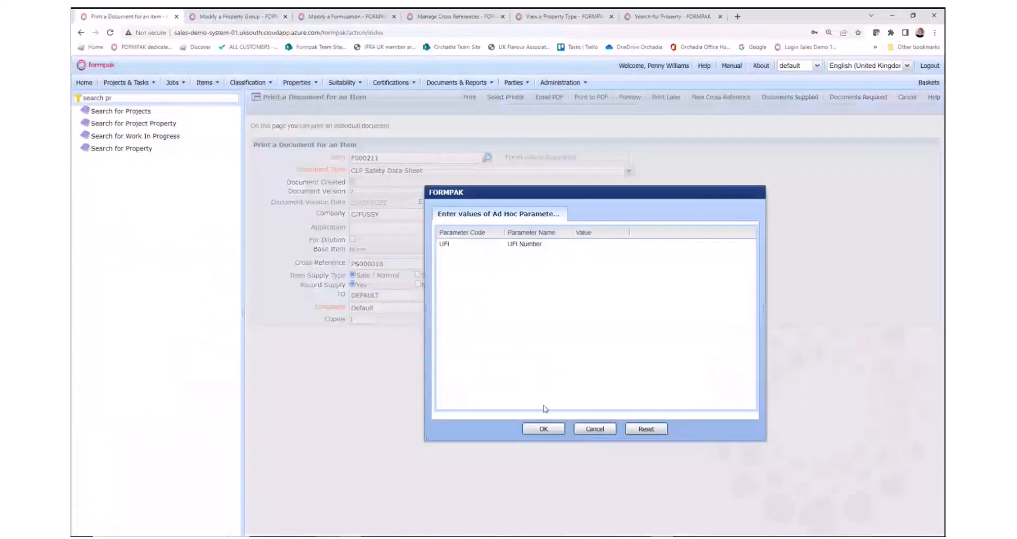
key("Return")
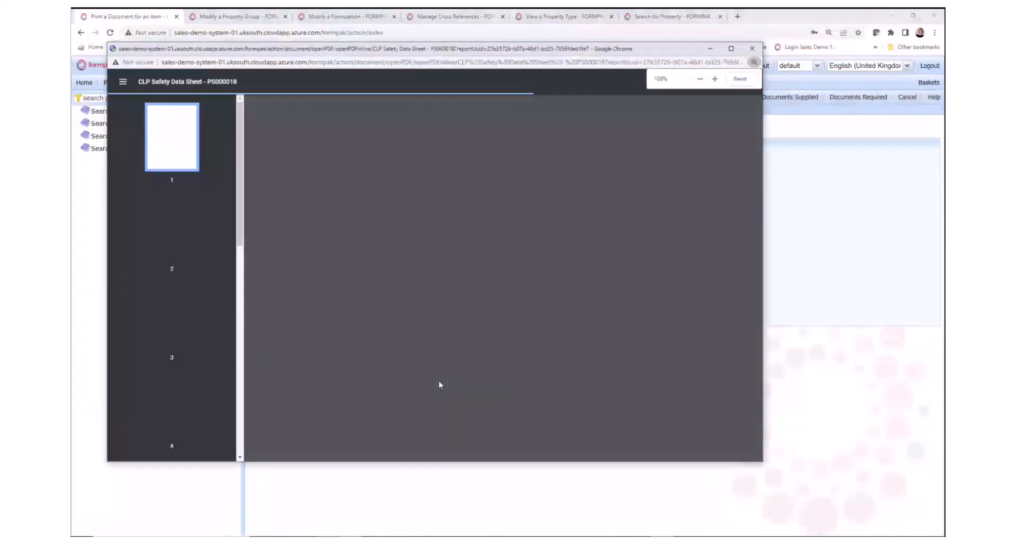
scroll(503, 341, "down", 10)
scroll(504, 344, "down", 9)
scroll(504, 343, "down", 11)
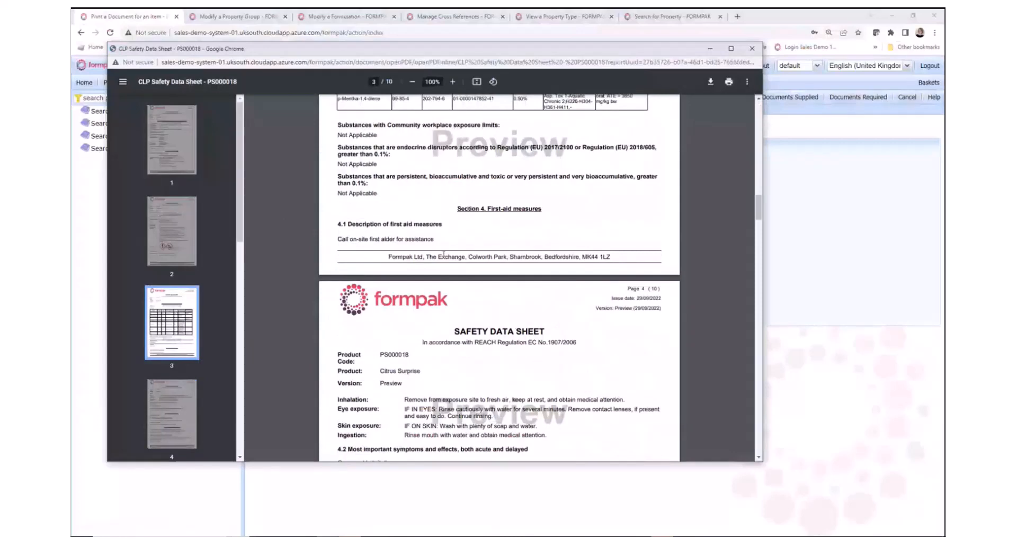
scroll(444, 246, "down", 2)
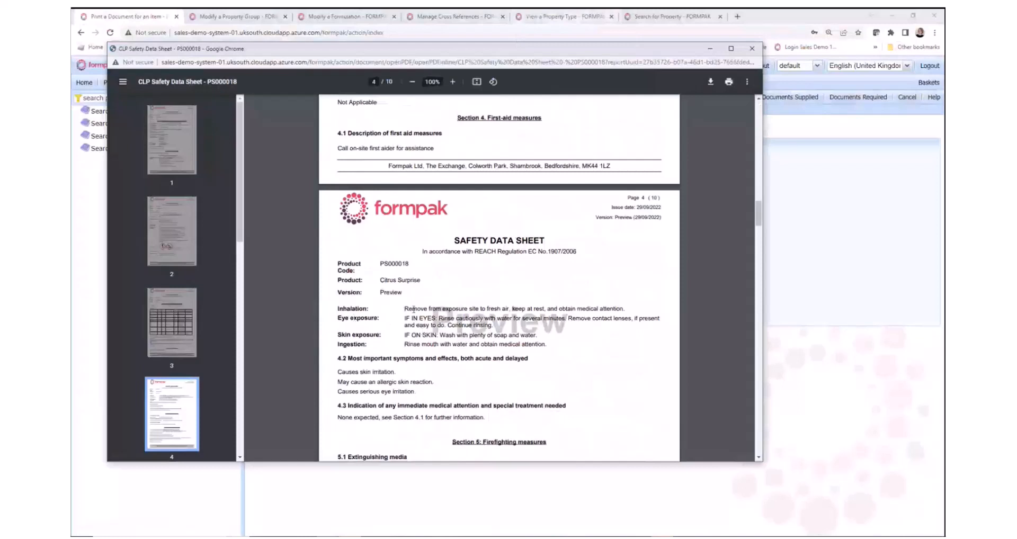
left_click(709, 49)
Reopen formulation F000211 for modification and show all available properties in its First aid measures group
left_click(334, 19)
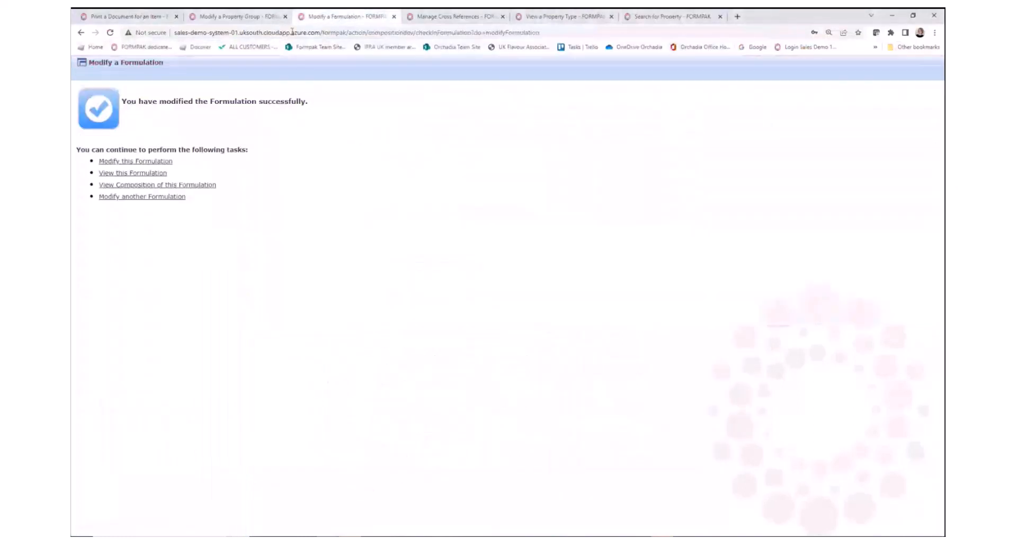
left_click(153, 164)
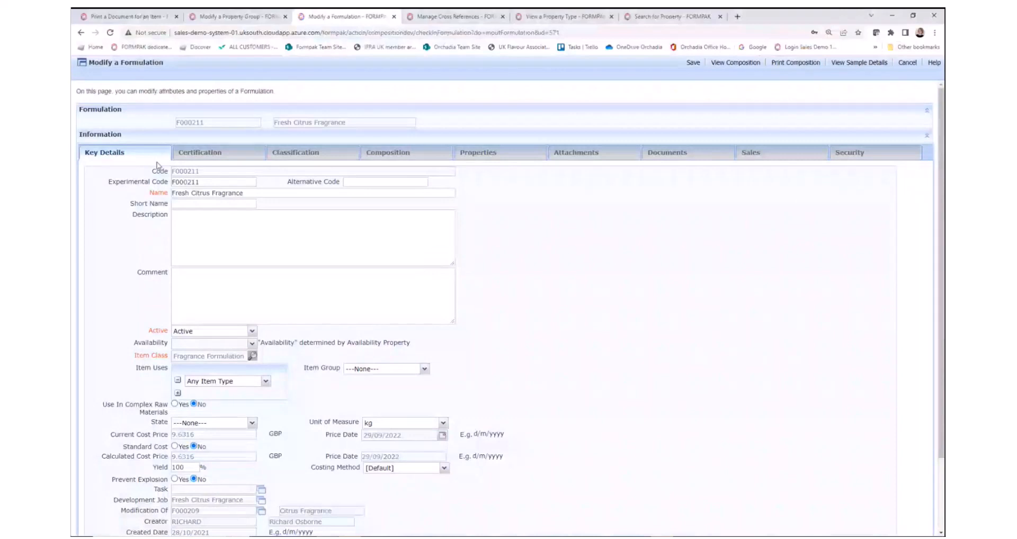
left_click(504, 153)
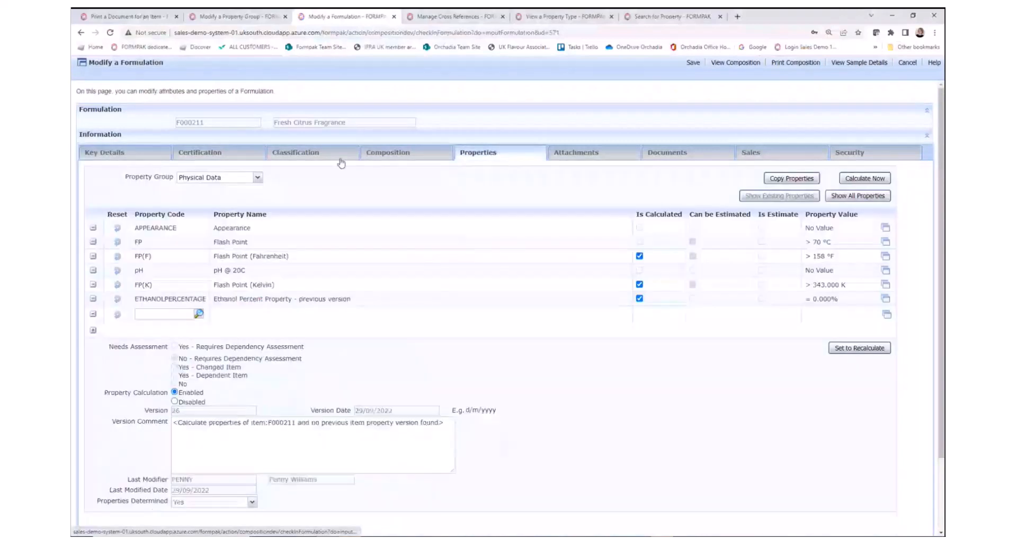
left_click(257, 179)
type("First aid measures")
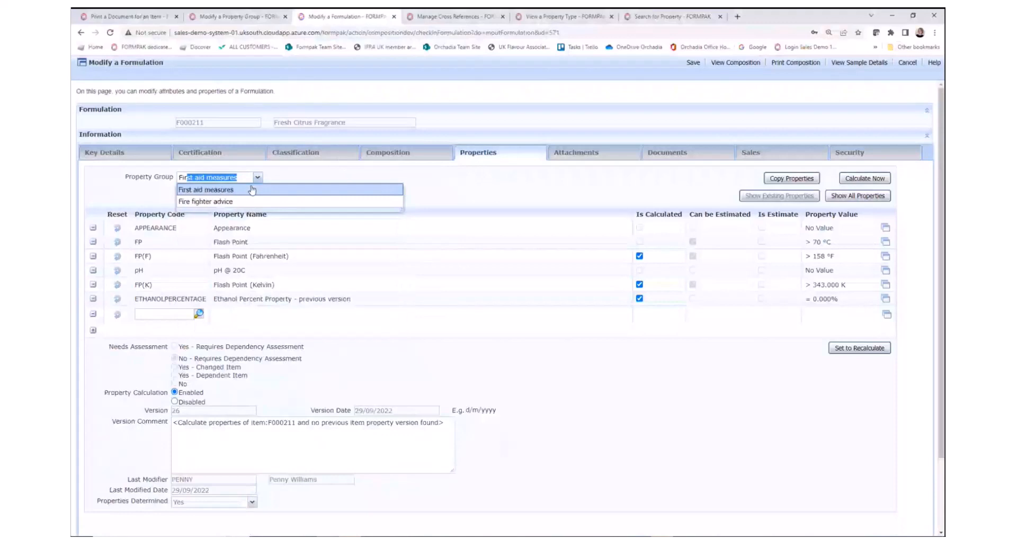
key("Return")
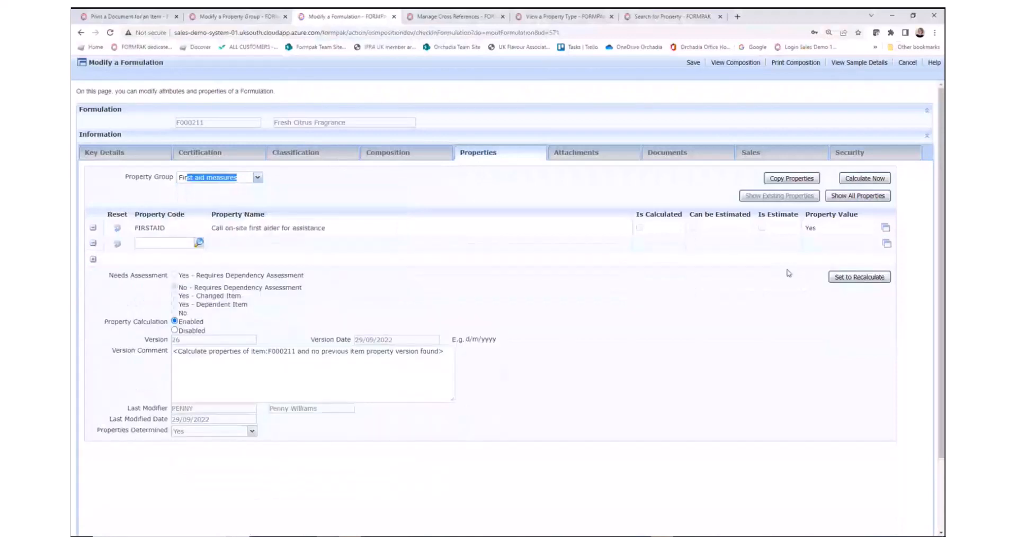
left_click(858, 198)
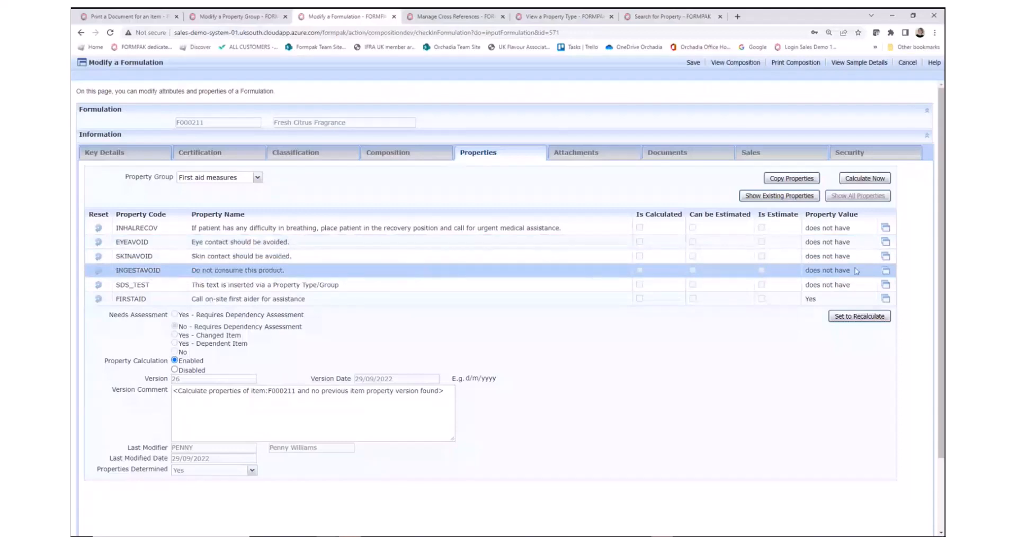
Set the INGESTAVOID property (Do not consume this product.) to Yes and save the formulation
left_click(884, 270)
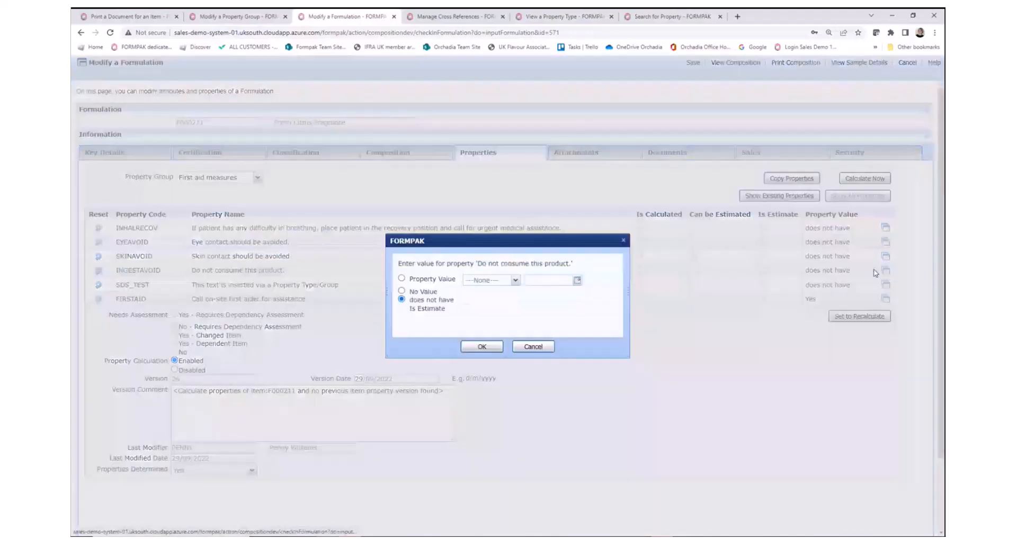
left_click(401, 279)
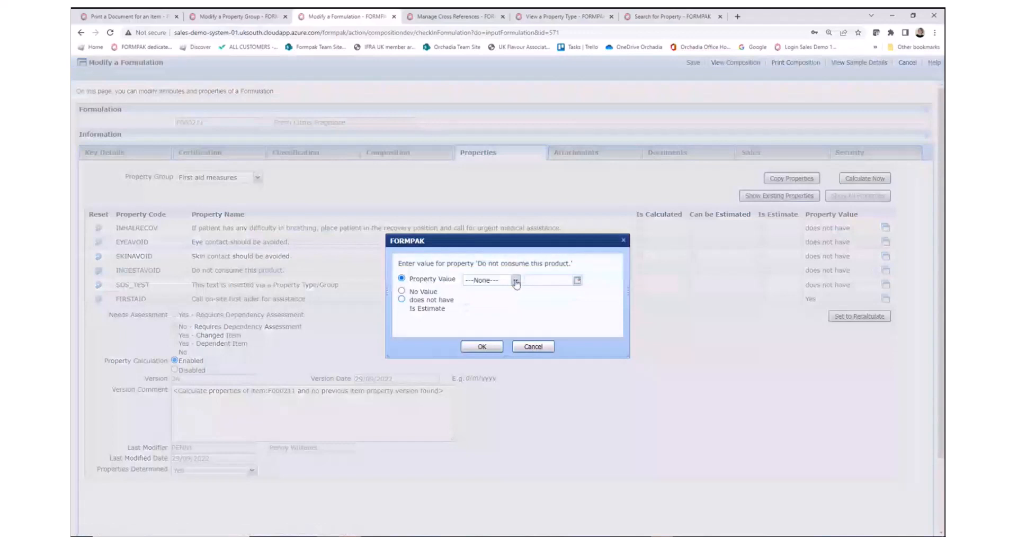
left_click(515, 281)
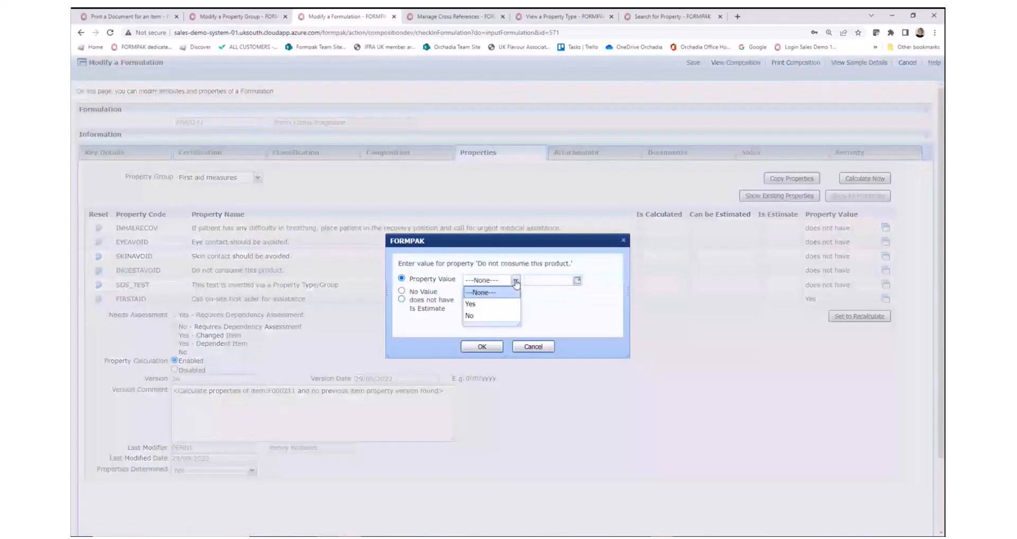
left_click(470, 306)
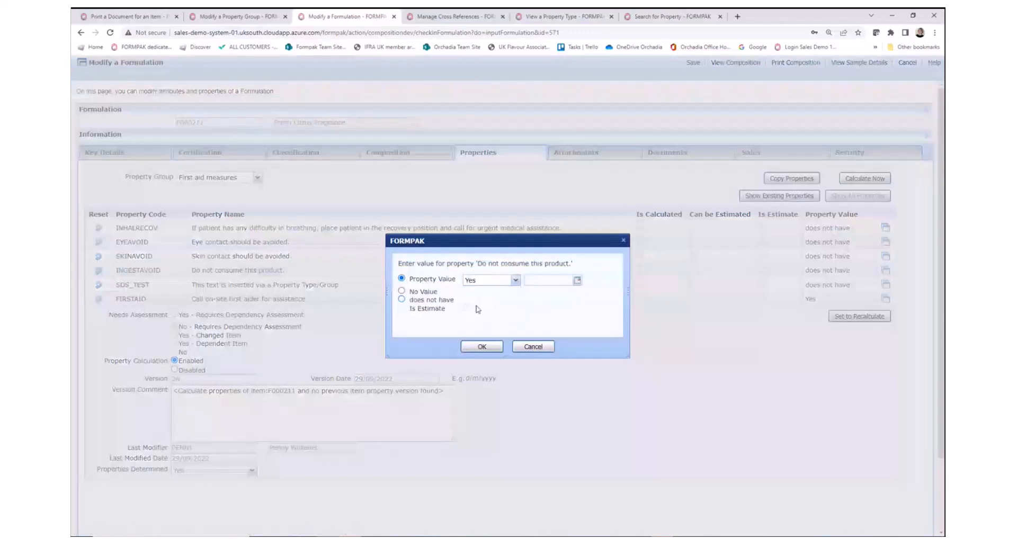
left_click(482, 348)
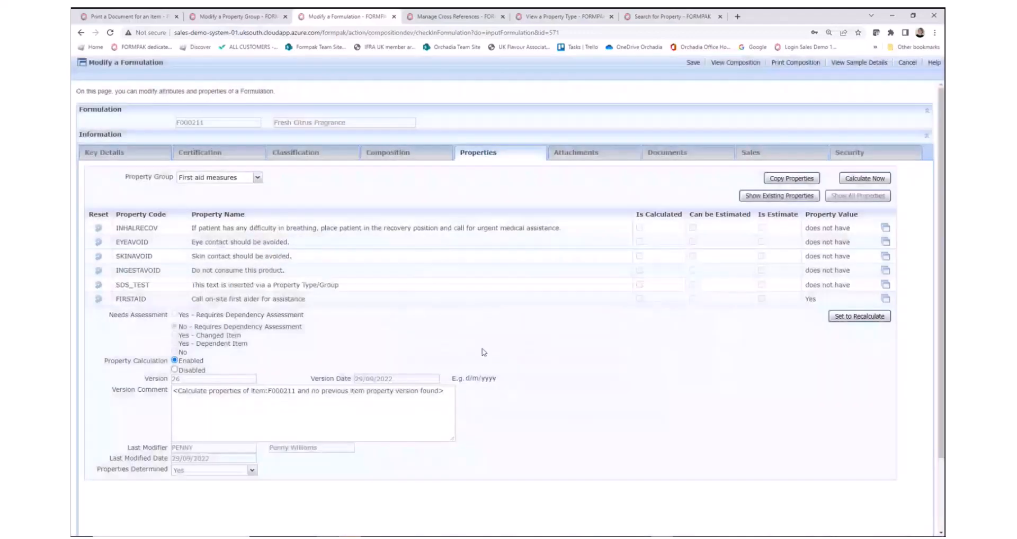
left_click(692, 65)
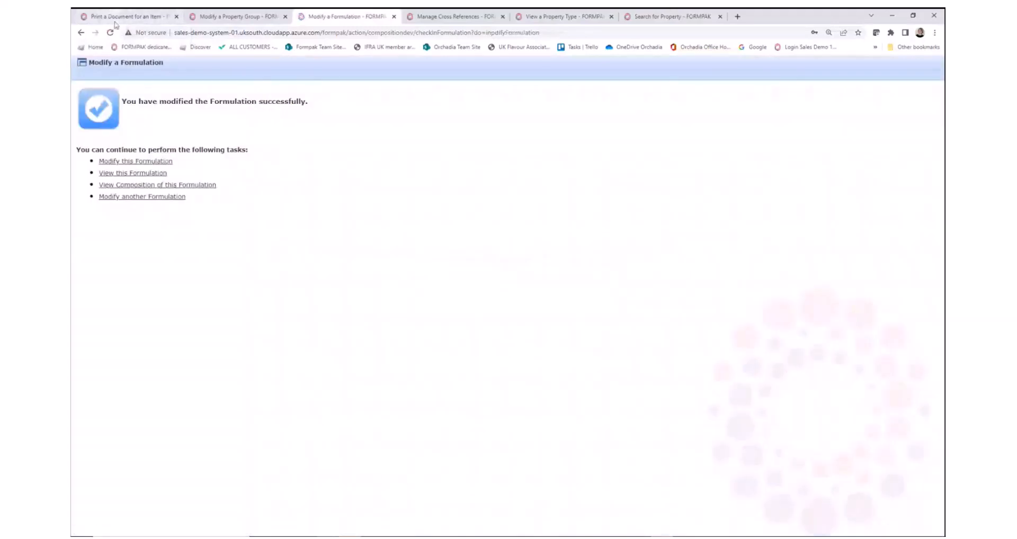
Preview the CLP Safety Data Sheet for F000211, check the first-aid measures in section 4.1, and close the preview
left_click(123, 17)
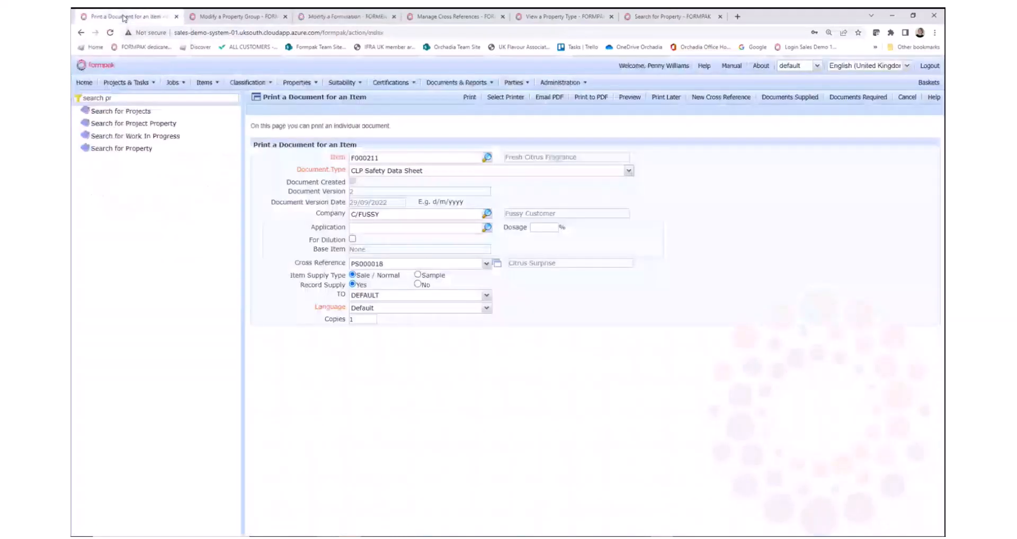
left_click(629, 98)
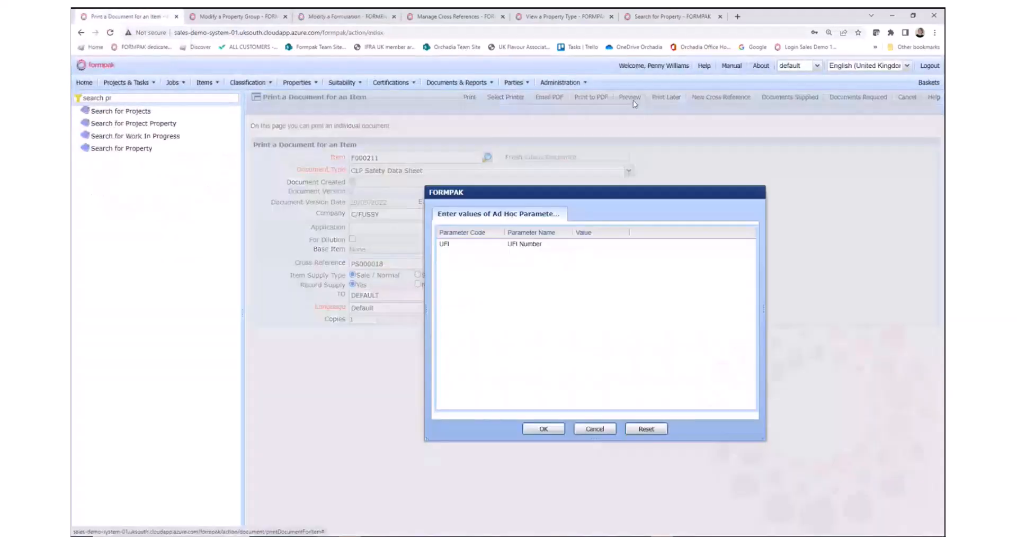
left_click(526, 422)
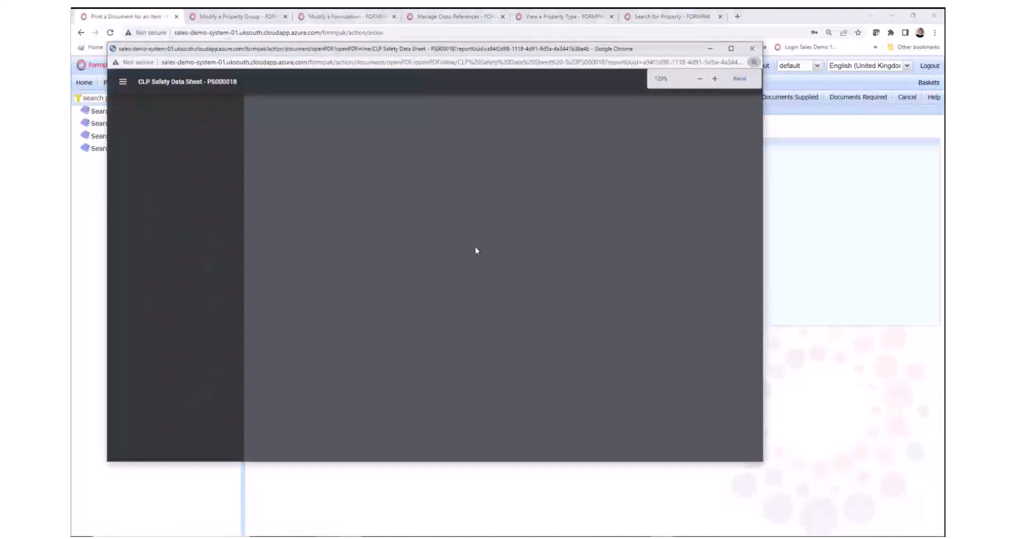
scroll(473, 254, "down", 15)
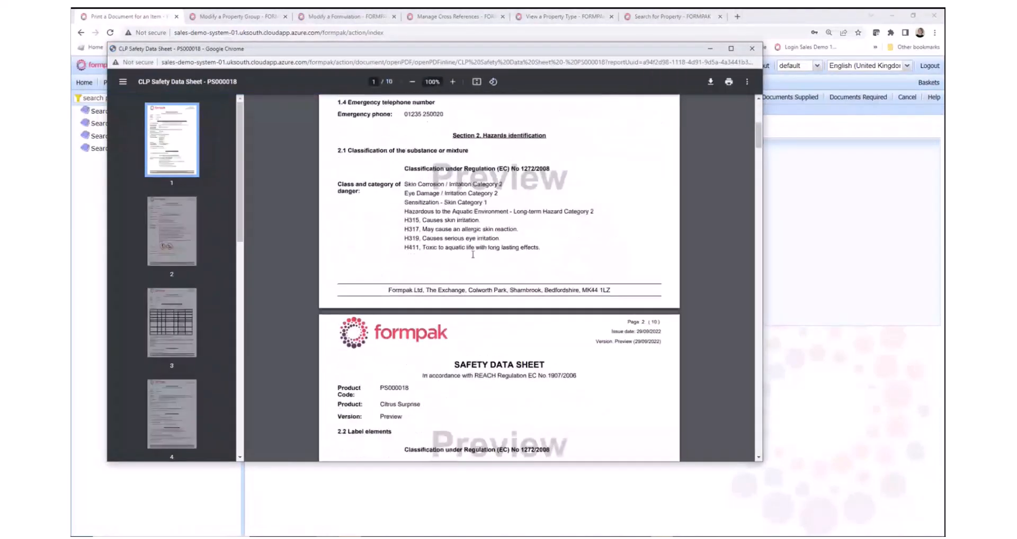
scroll(473, 256, "down", 10)
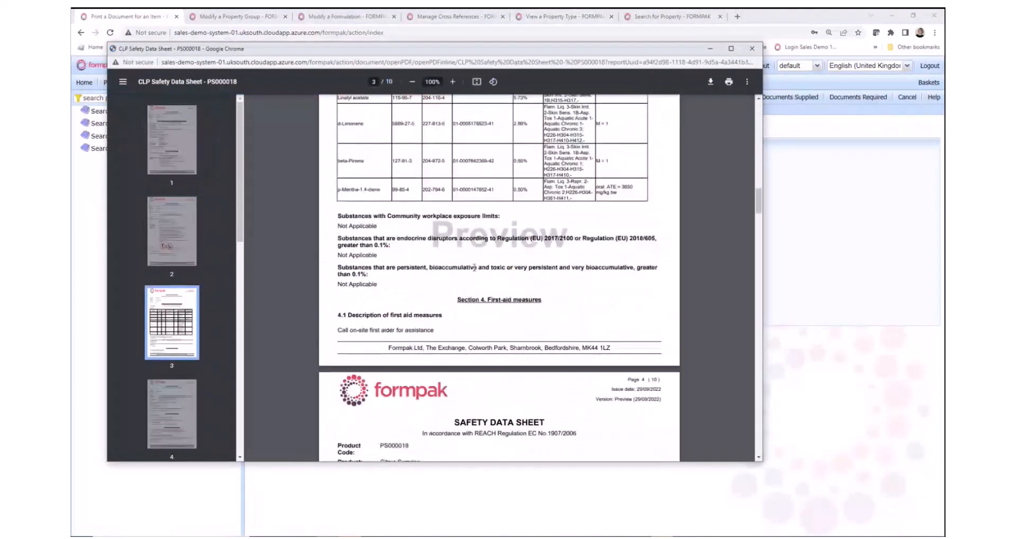
scroll(474, 269, "down", 3)
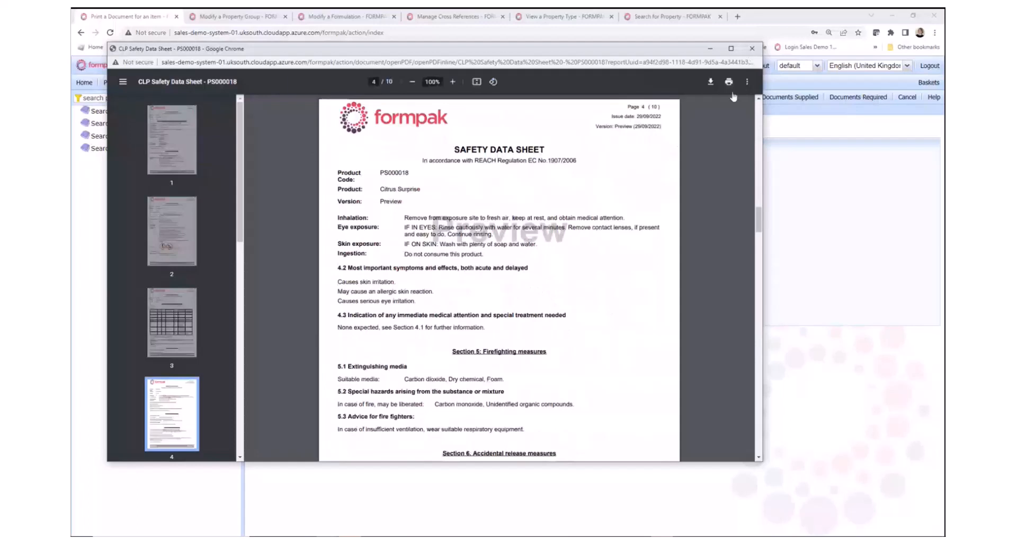
left_click(756, 51)
Close the leftover safety data sheet preview windows and switch to the PowerPoint slide on First-aid measures
left_click(330, 538)
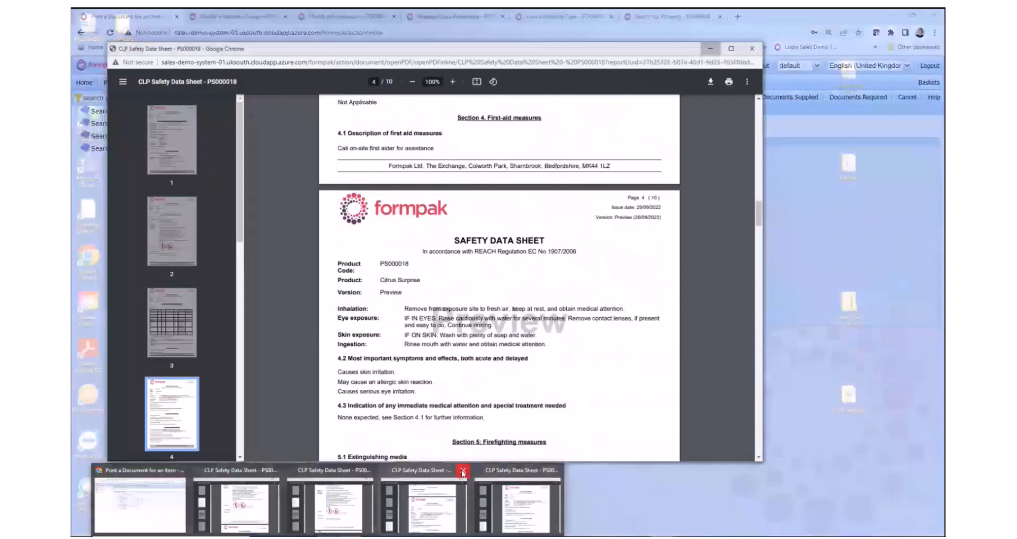
left_click(463, 470)
left_click(505, 470)
left_click(463, 470)
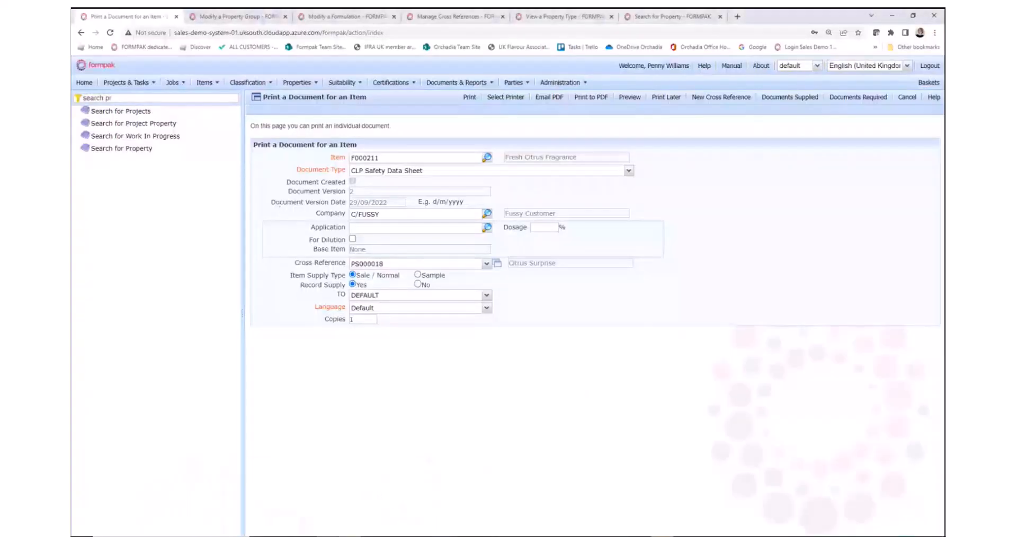
left_click(422, 537)
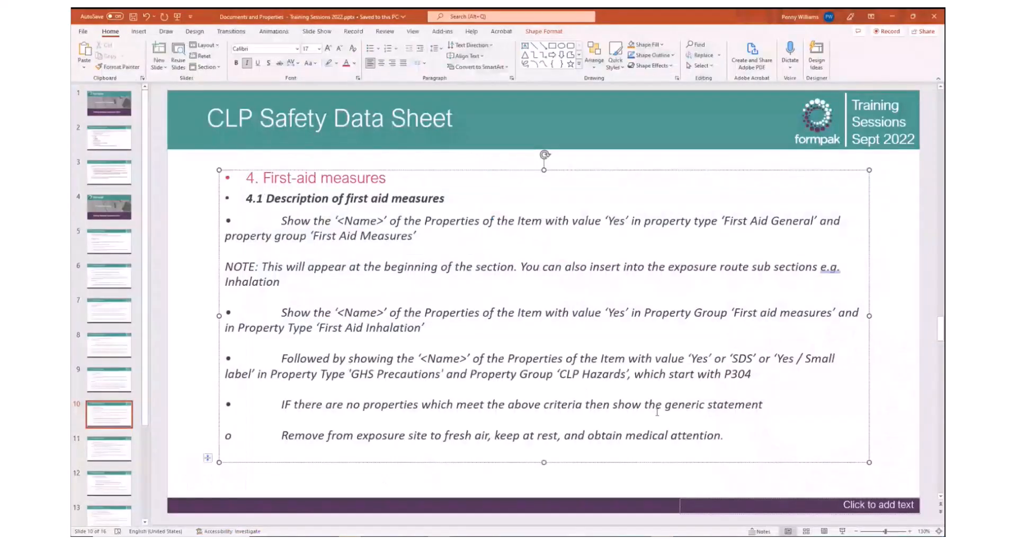
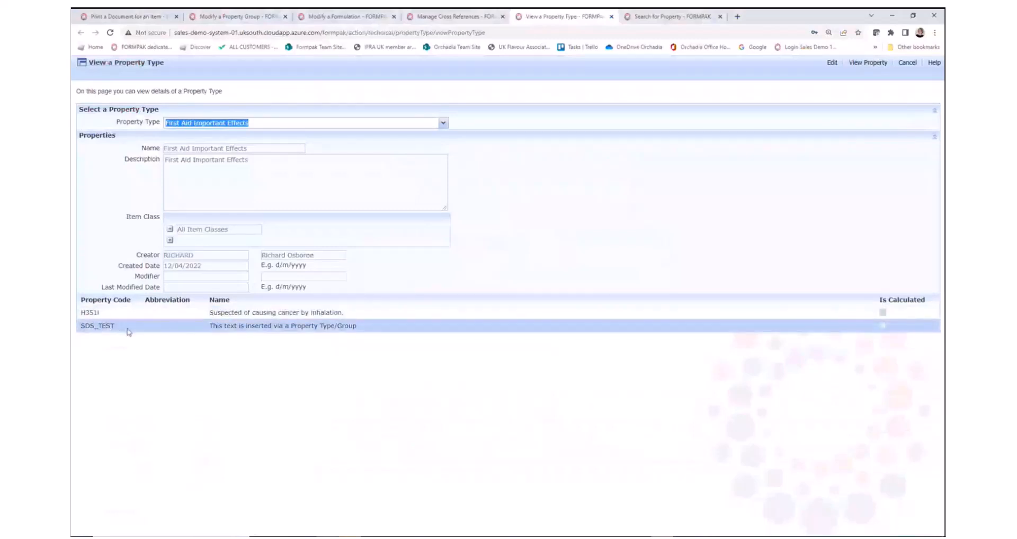
Reopen formulation F000211 for modification and try to select the First aid measures group for its properties
left_click(319, 17)
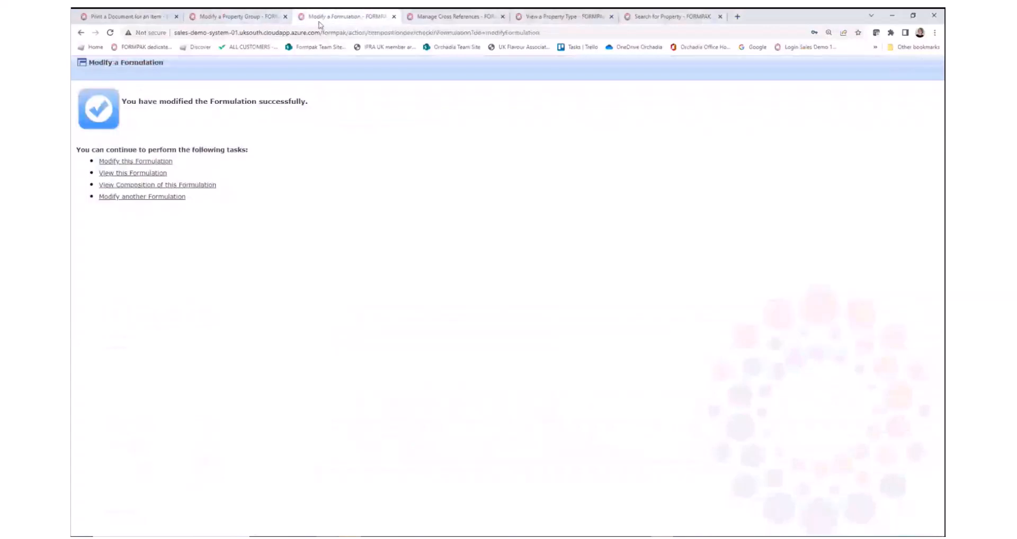
left_click(151, 162)
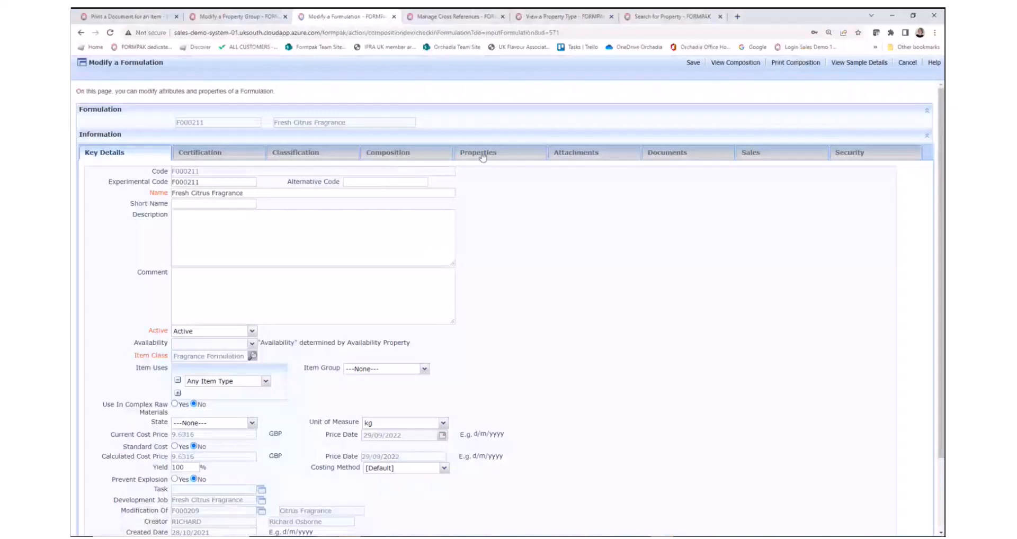
left_click(480, 154)
left_click(258, 177)
type("First aid measures")
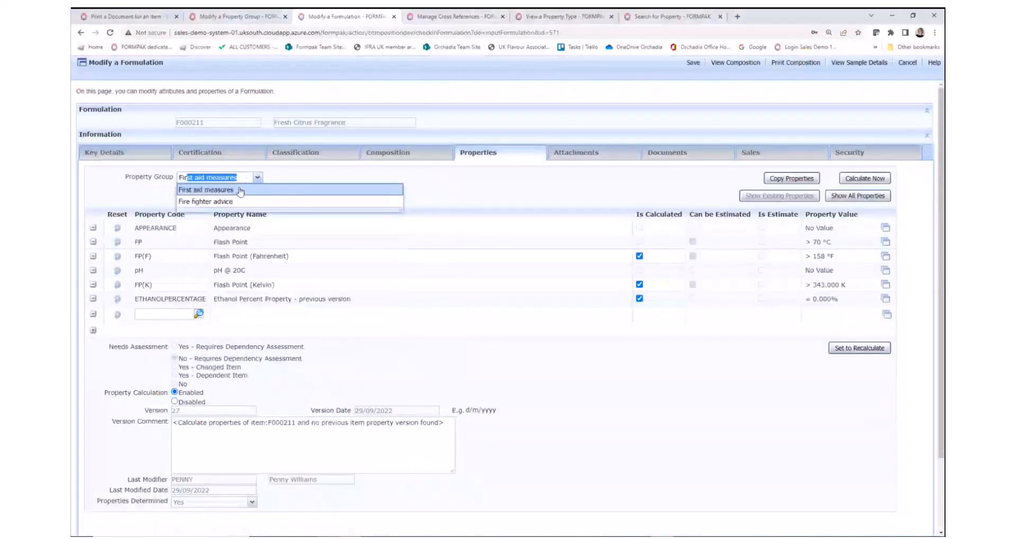
left_click_drag(239, 191, 257, 181)
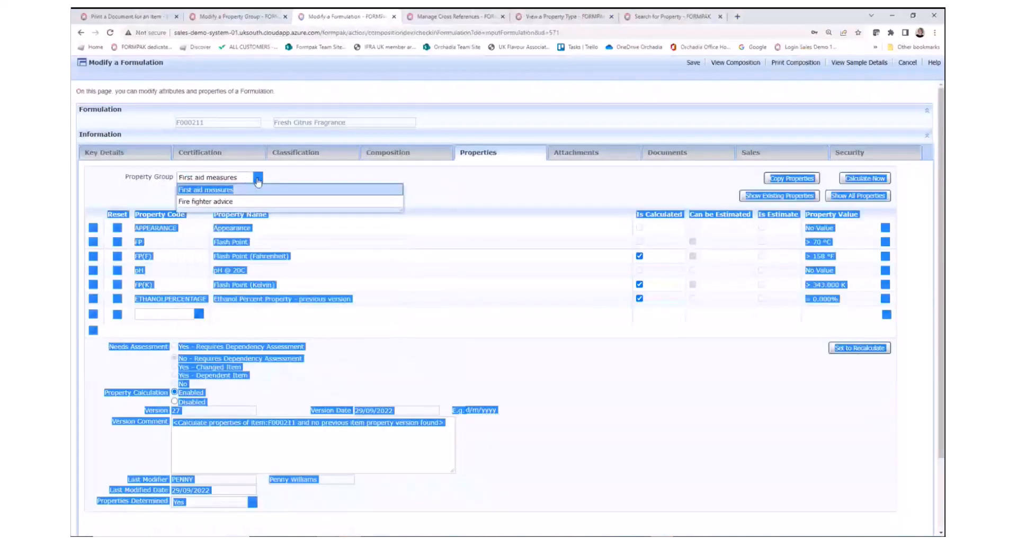
left_click(257, 177)
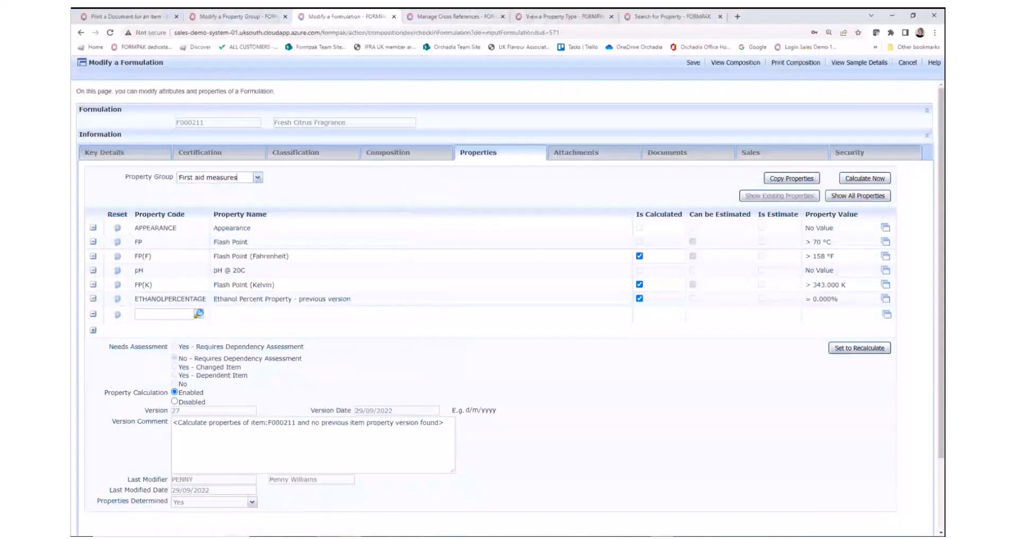
Review the PowerPoint slide on section 4.2, Most important symptoms and effects, and return to the formulation
left_click(375, 536)
left_click(327, 536)
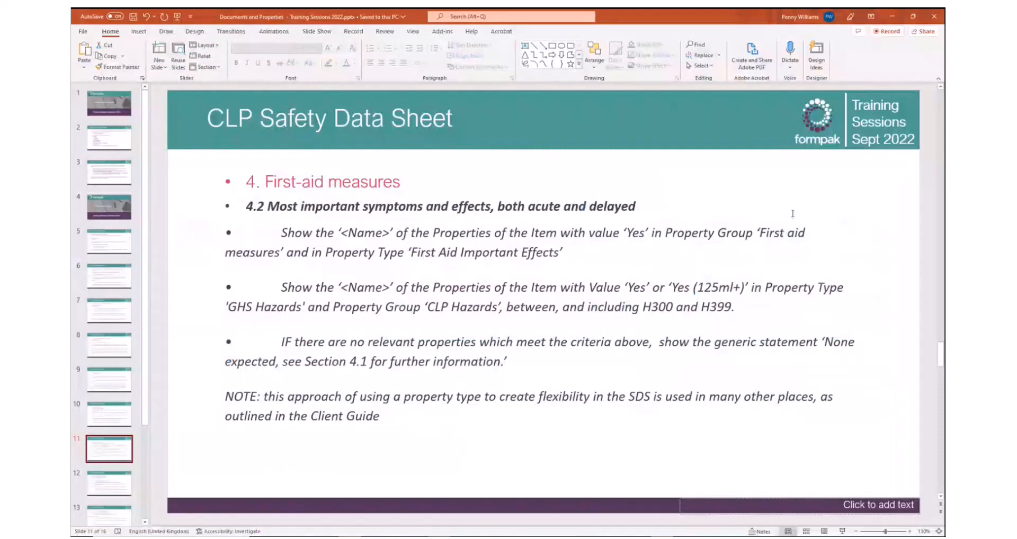
left_click(890, 19)
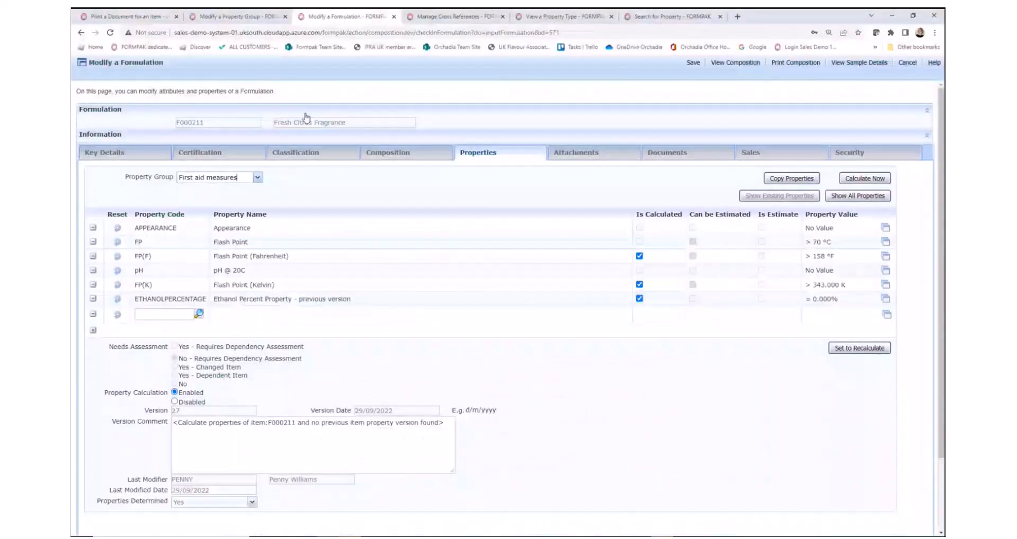
Select the First aid measures property group for the formulation and show all of its available properties
left_click(257, 178)
type("fir")
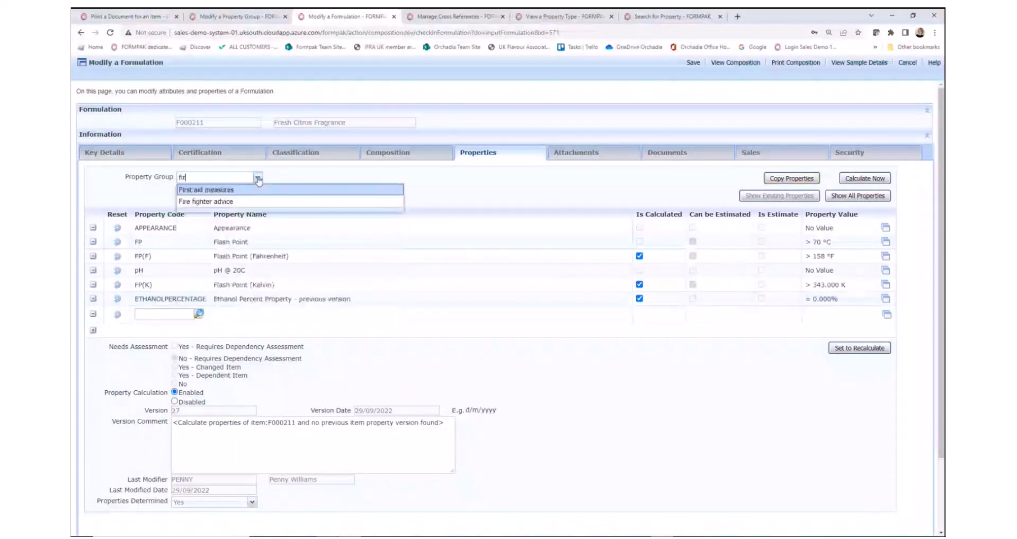
left_click(245, 191)
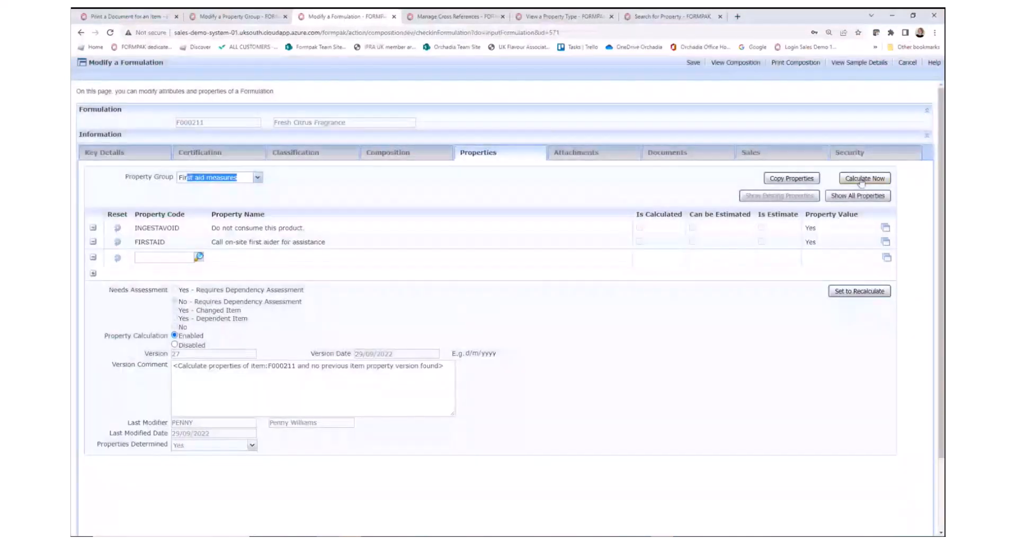
left_click(851, 196)
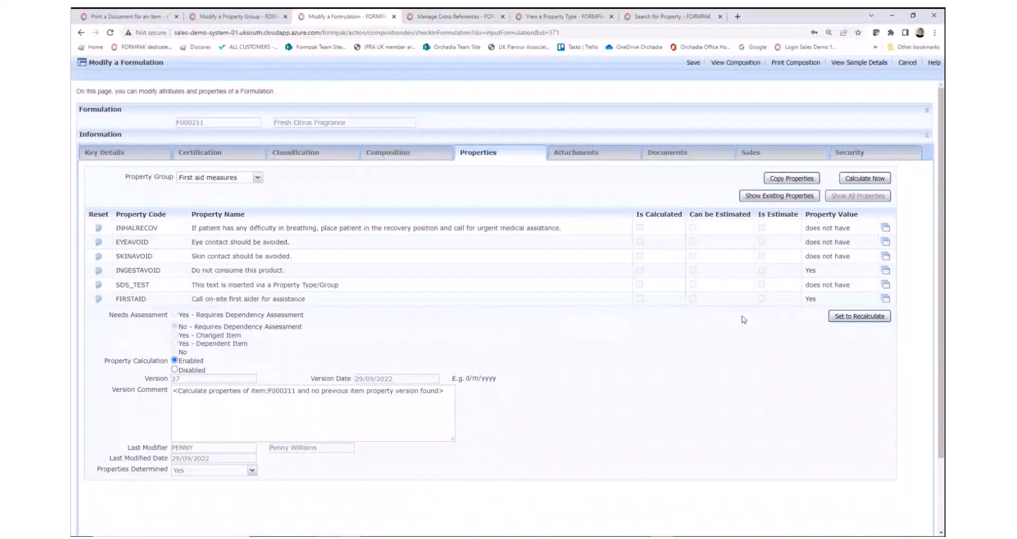
Check the First Aid Important Effects property type, set the formulation's SDS_TEST property to Yes, and save the formulation
left_click(554, 17)
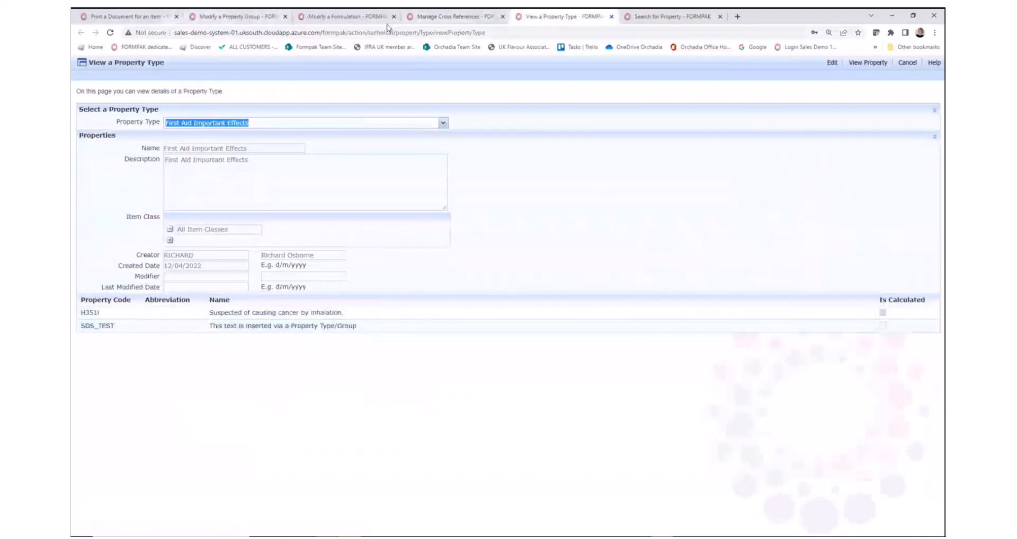
left_click(362, 17)
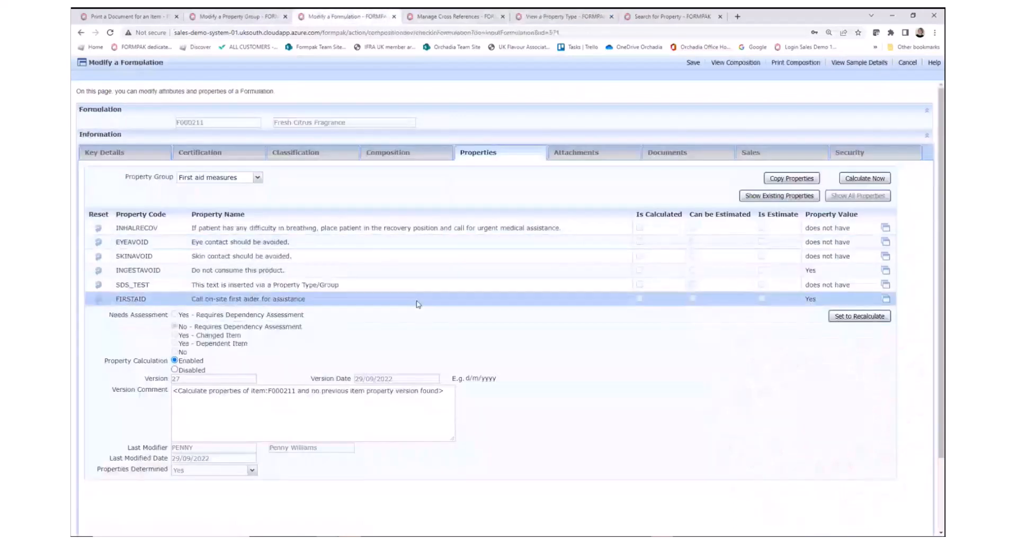
left_click(886, 286)
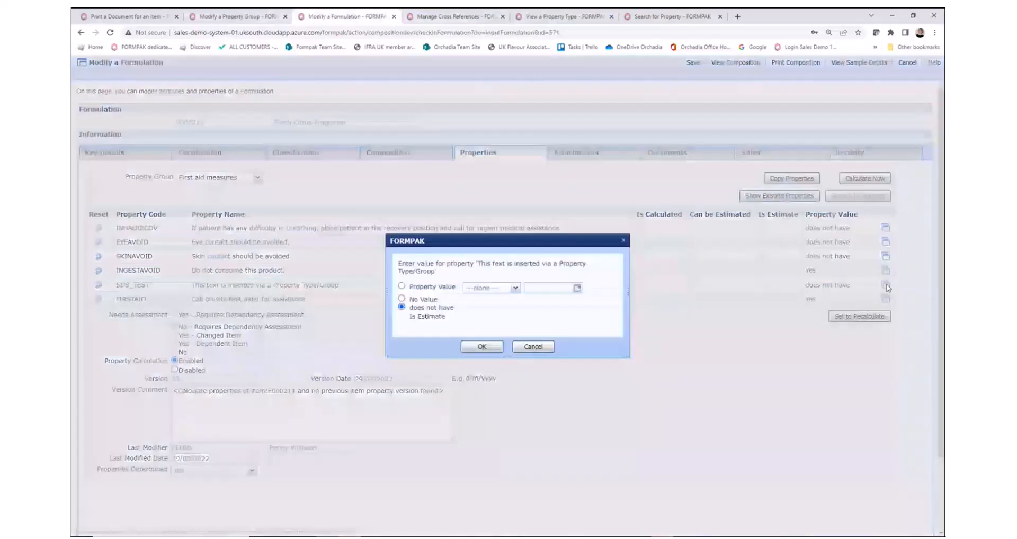
left_click(512, 289)
left_click(477, 305)
left_click(482, 347)
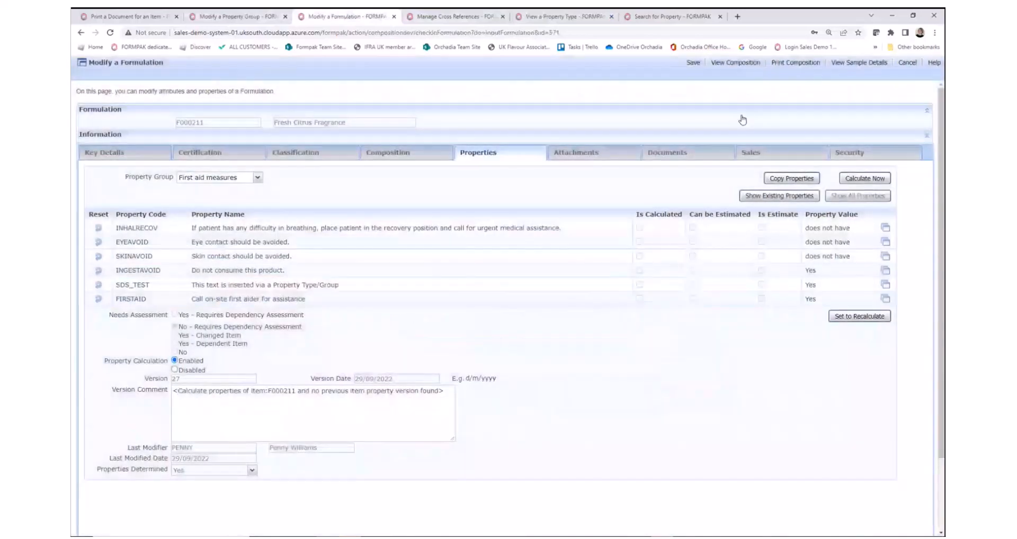
left_click(693, 62)
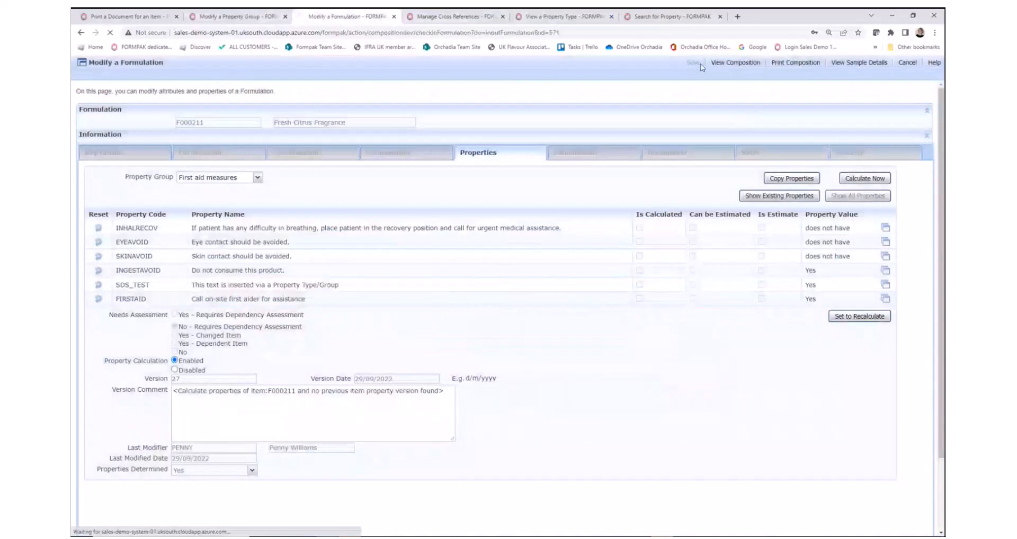
Preview the CLP Safety Data Sheet for F000211 and find section 4.2, Most important symptoms and effects
left_click(135, 19)
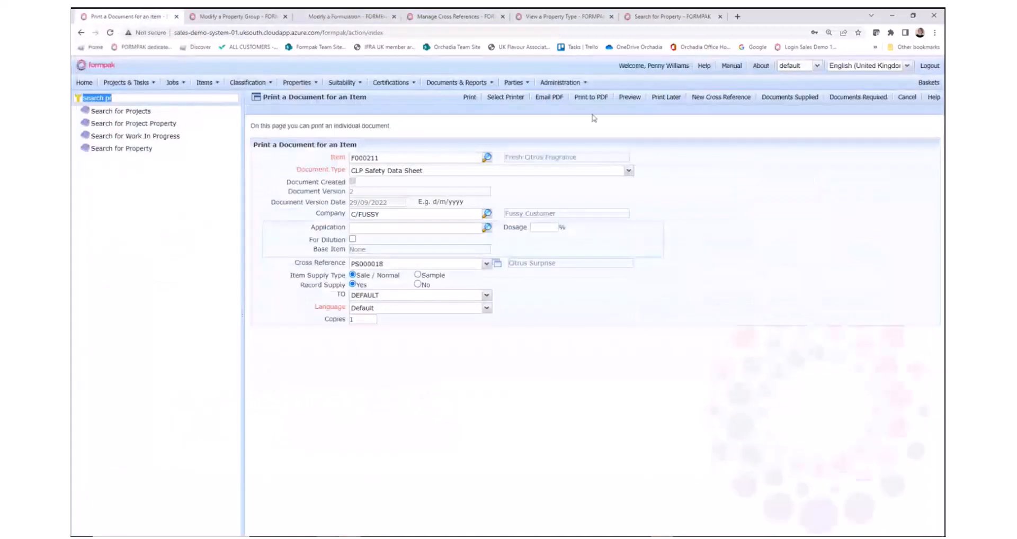
left_click(630, 98)
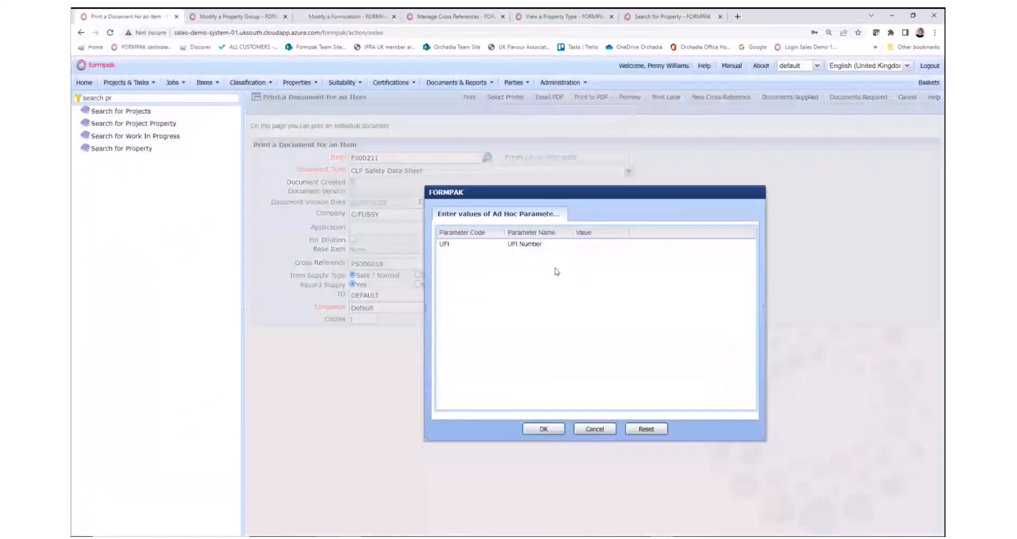
left_click(544, 429)
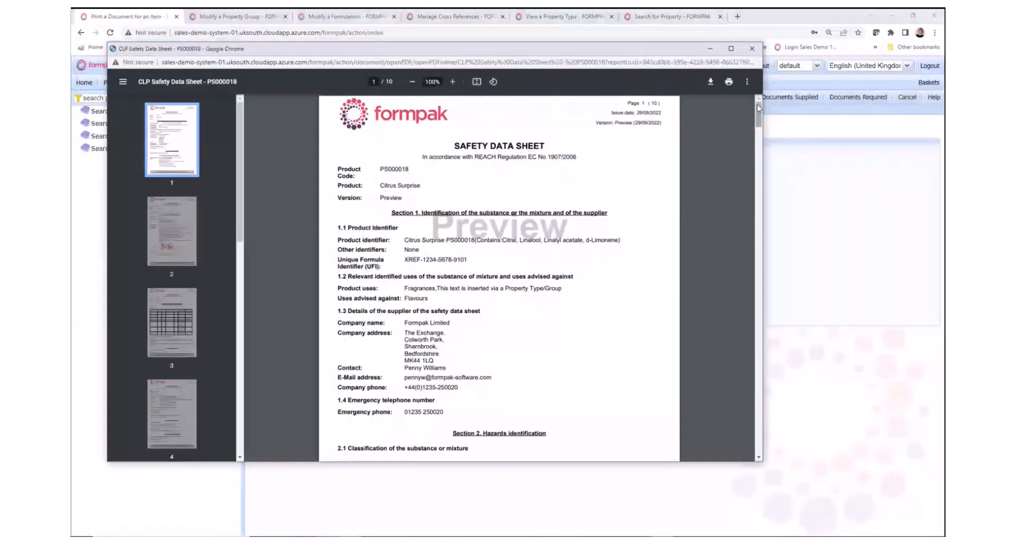
scroll(749, 148, "down", 20)
scroll(746, 191, "down", 11)
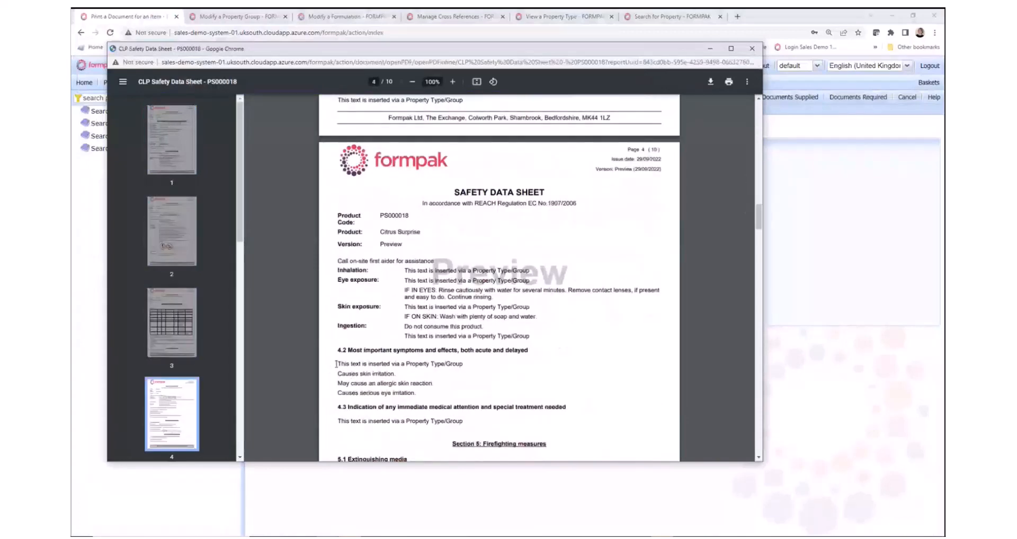
Highlight the section 4.2 heading, the inserted property text and the hazard statements in the preview, and minimise it
left_click_drag(336, 364, 464, 363)
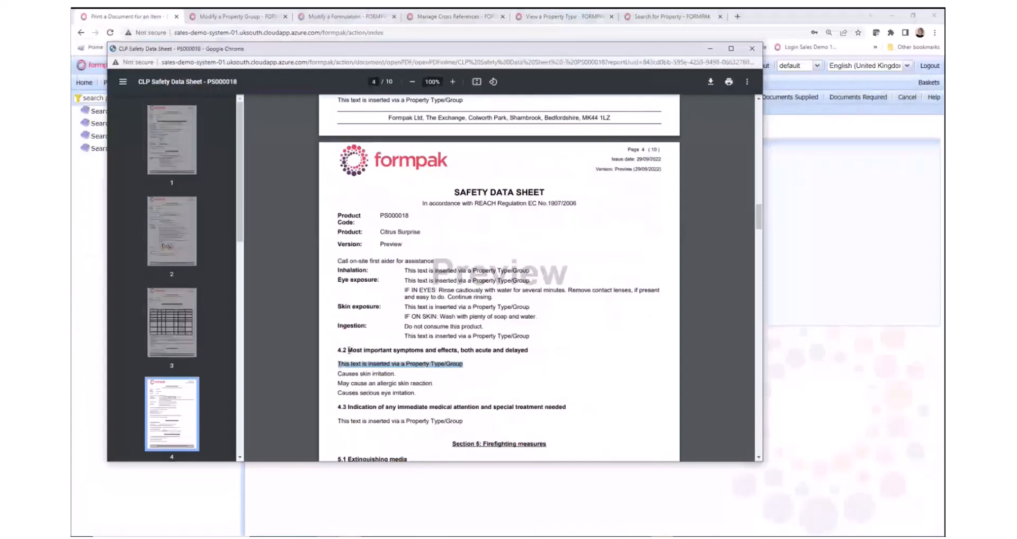
left_click_drag(348, 350, 536, 352)
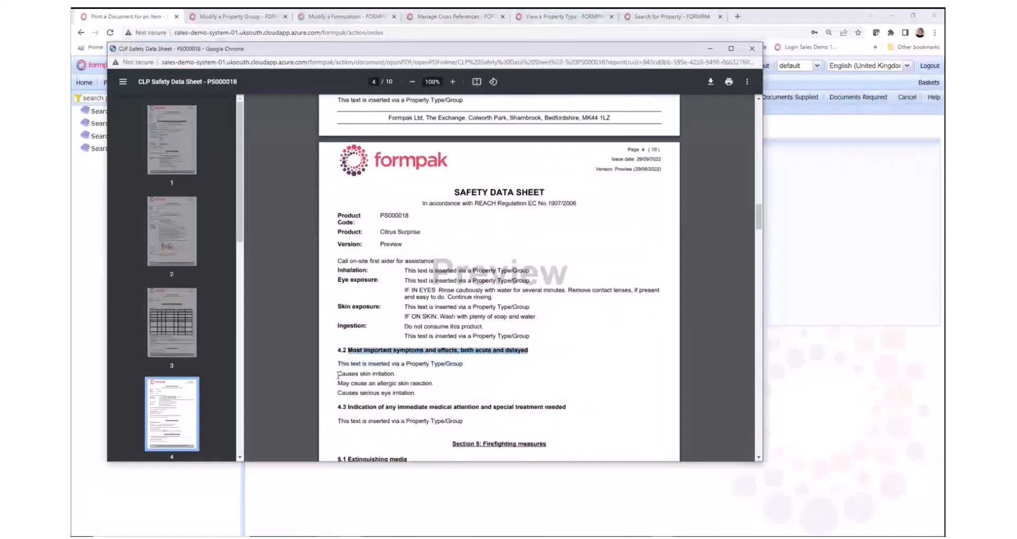
left_click_drag(338, 374, 418, 393)
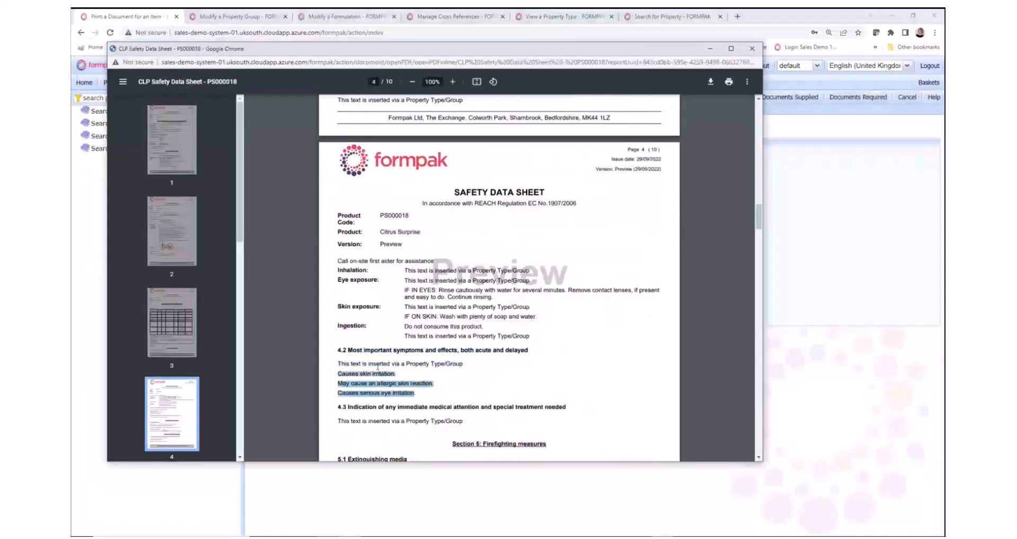
left_click(339, 364)
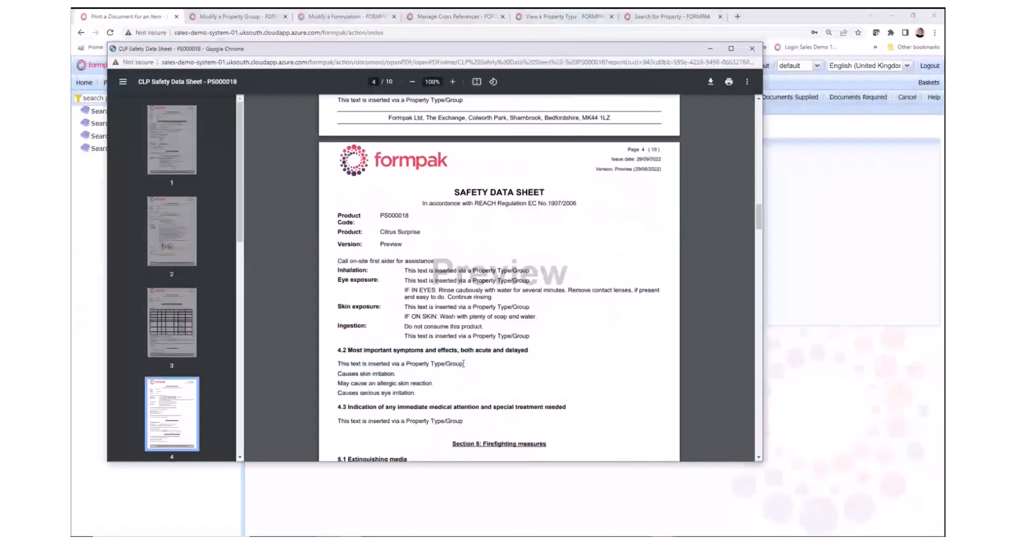
left_click_drag(338, 364, 465, 365)
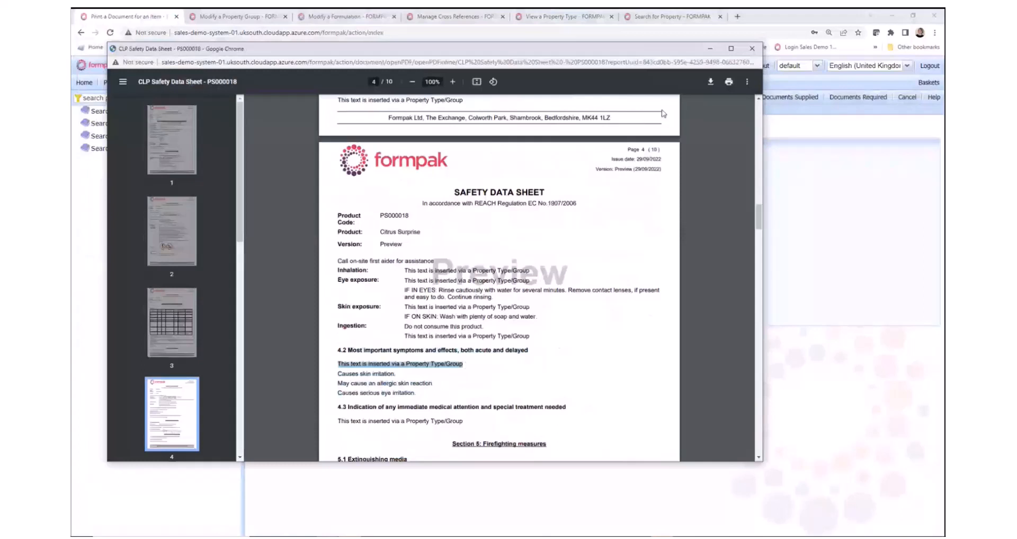
left_click(710, 49)
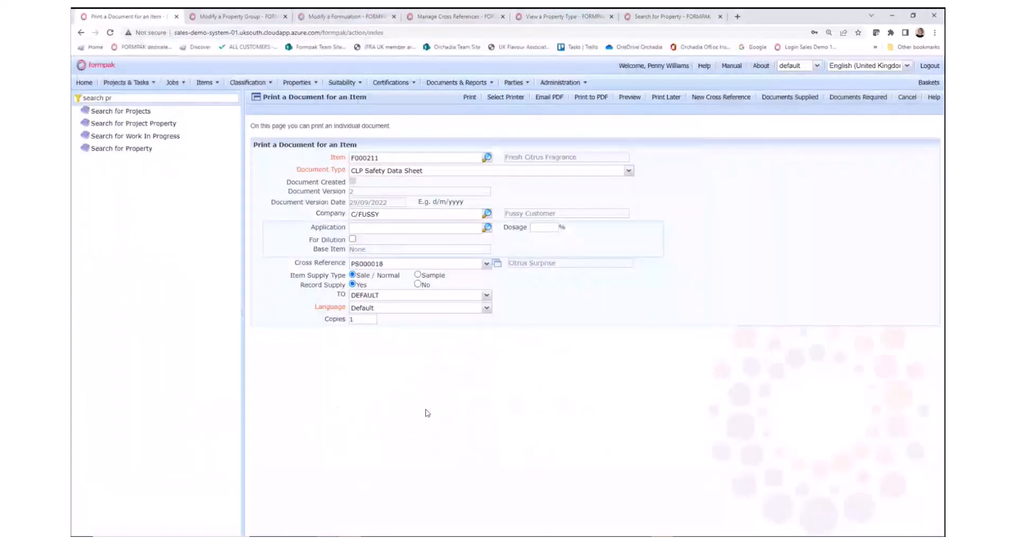
Switch to the PowerPoint training presentation and show slide 12 on section 9, Physical and chemical properties
left_click(403, 538)
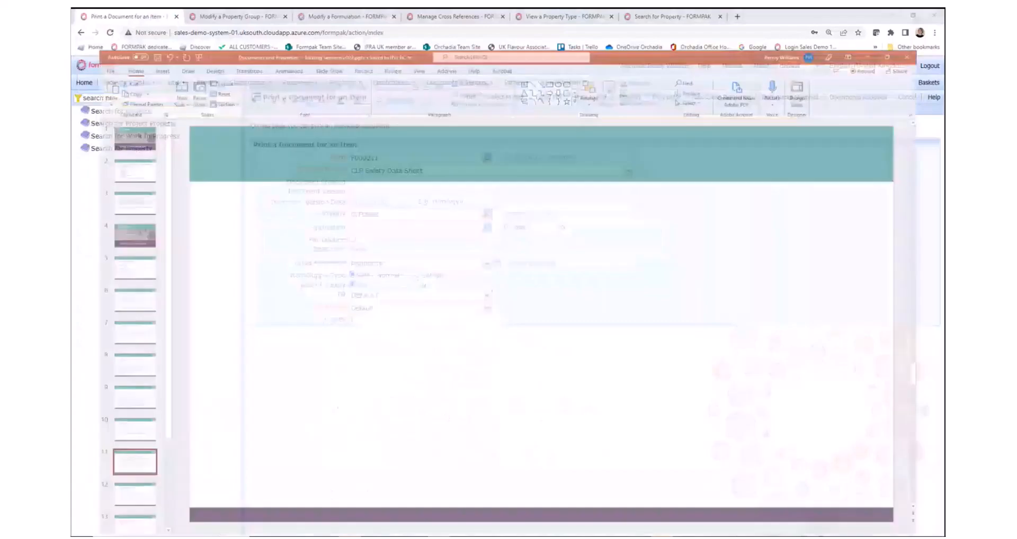
left_click(116, 483)
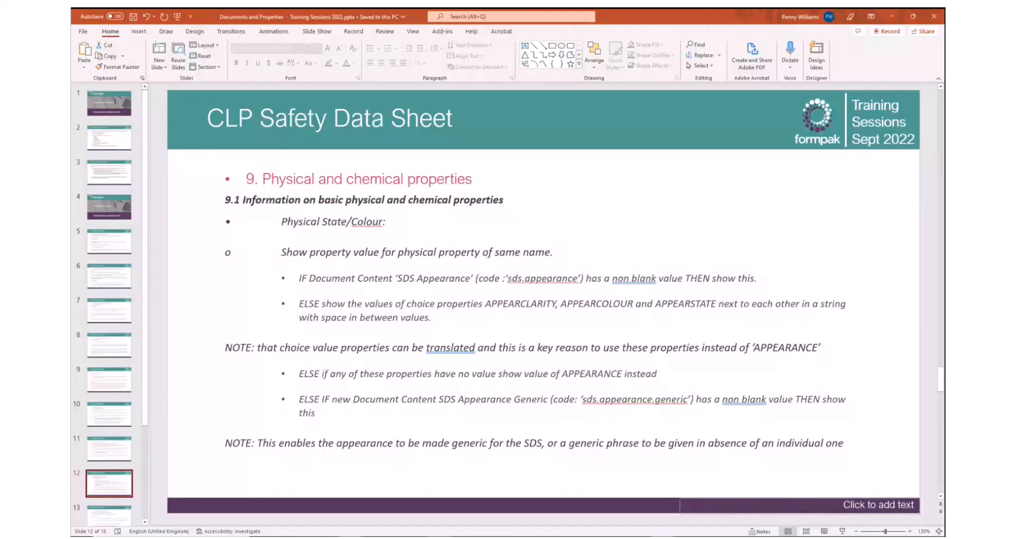
Return to the CLP Safety Data Sheet preview, examine section 9, Physical and chemical properties, and close the preview
left_click(328, 538)
left_click(334, 520)
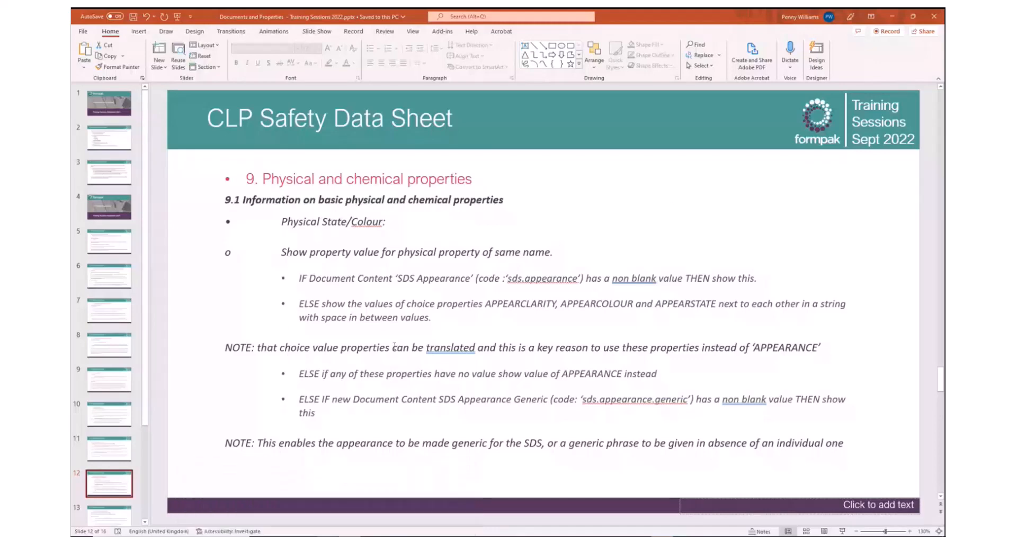
scroll(483, 335, "down", 10)
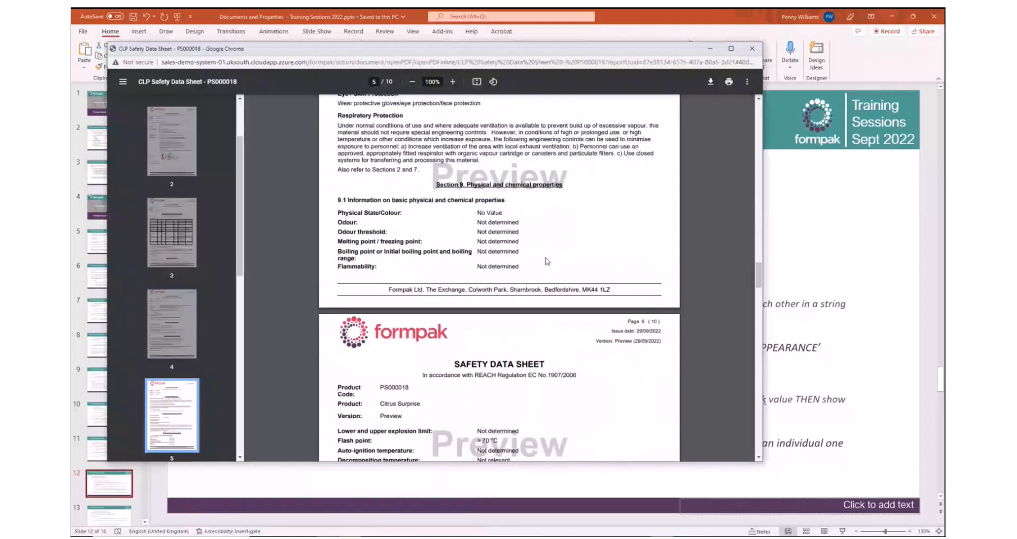
scroll(547, 262, "down", 2)
scroll(547, 262, "down", 2)
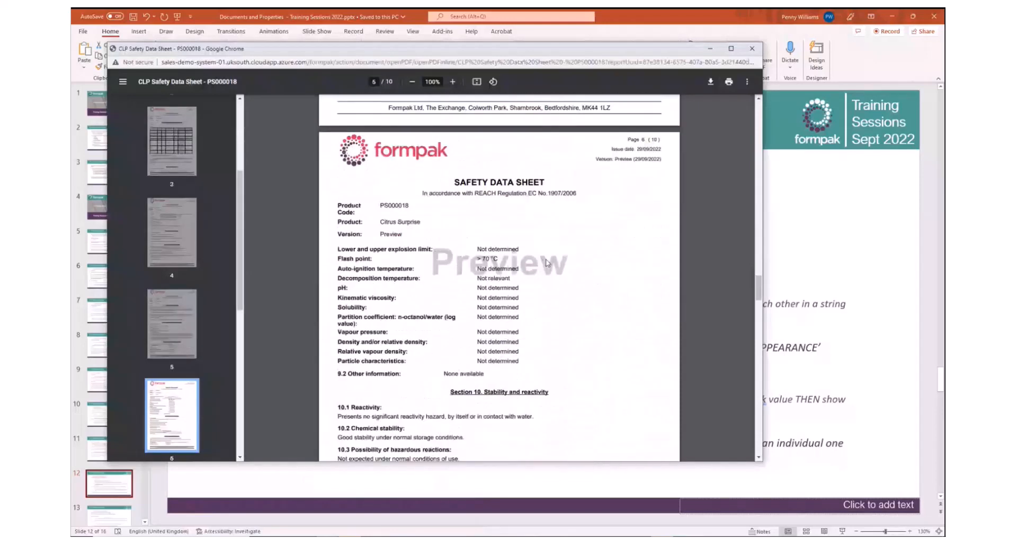
scroll(547, 263, "up", 6)
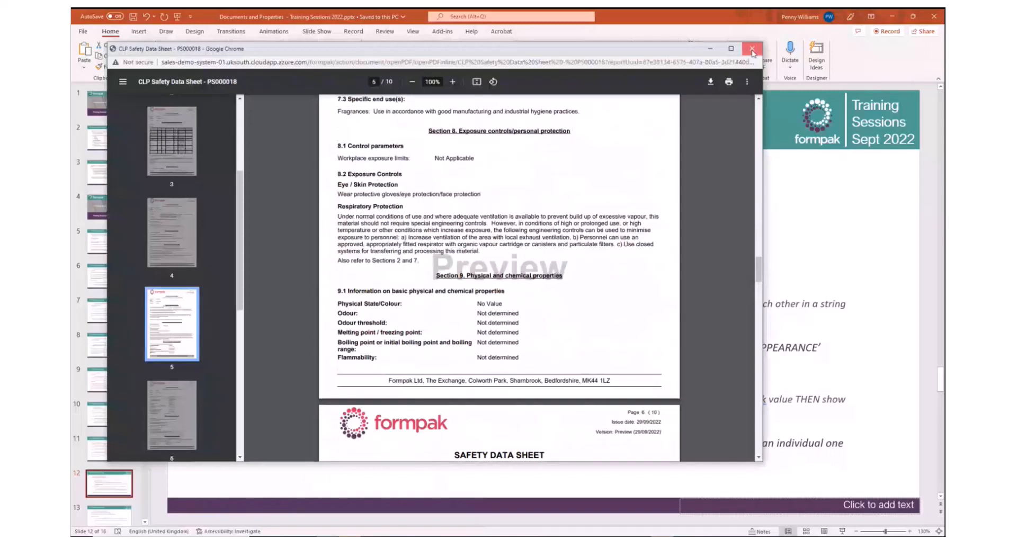
scroll(463, 323, "down", 1)
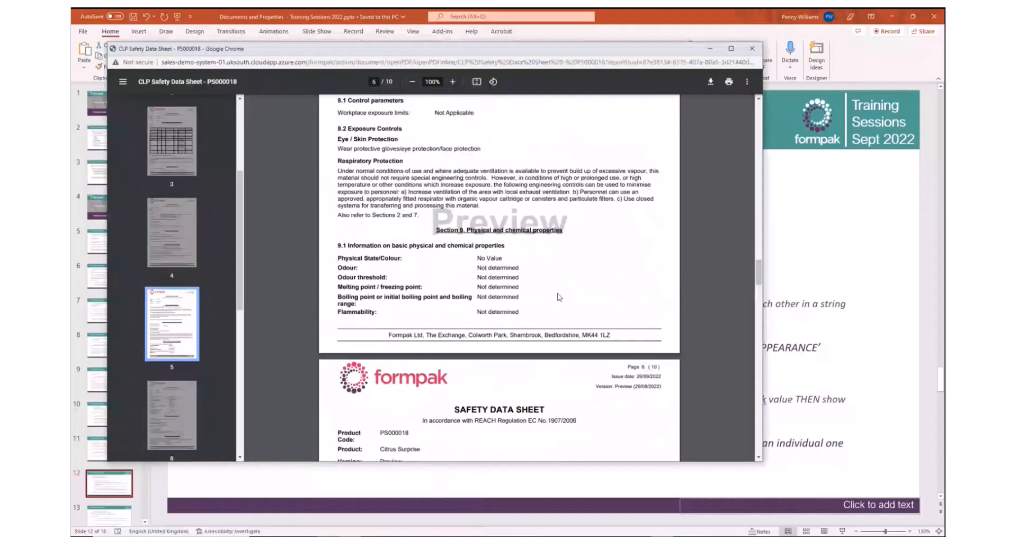
scroll(558, 297, "down", 5)
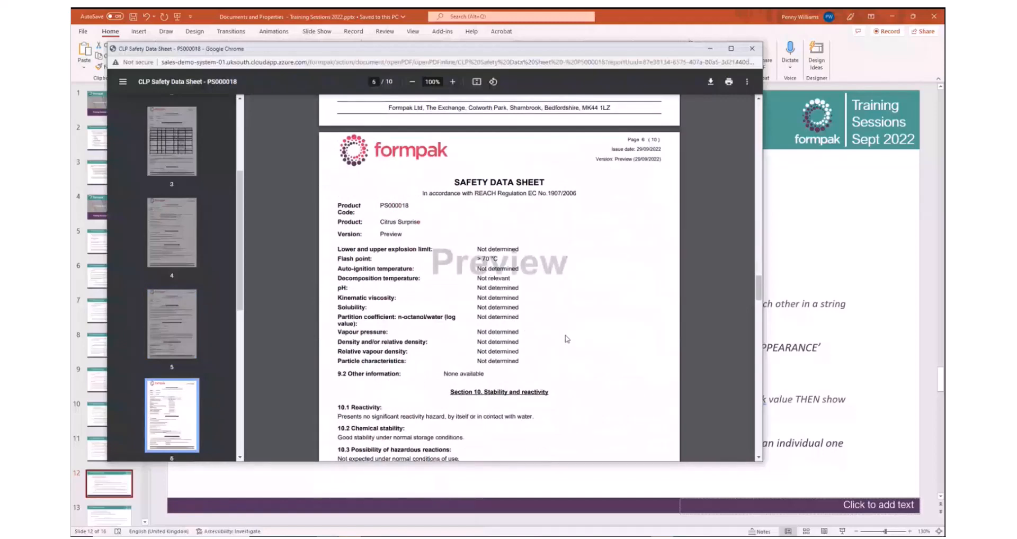
scroll(568, 339, "up", 3)
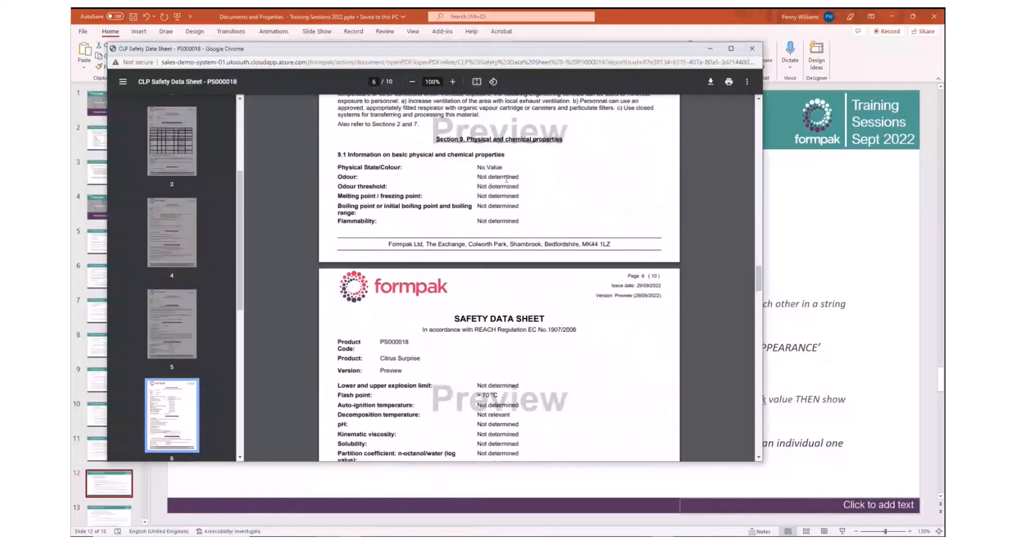
scroll(561, 400, "down", 3)
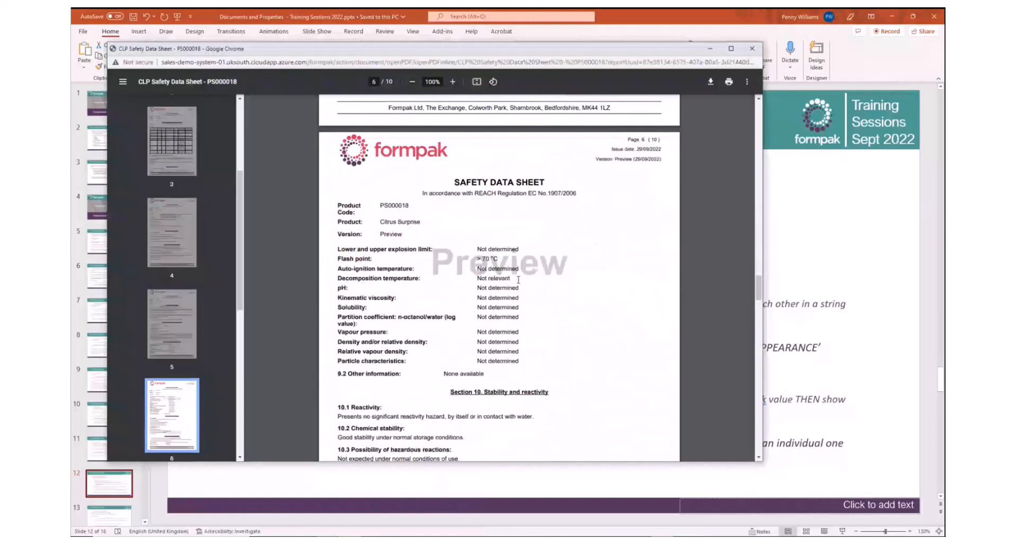
left_click(751, 53)
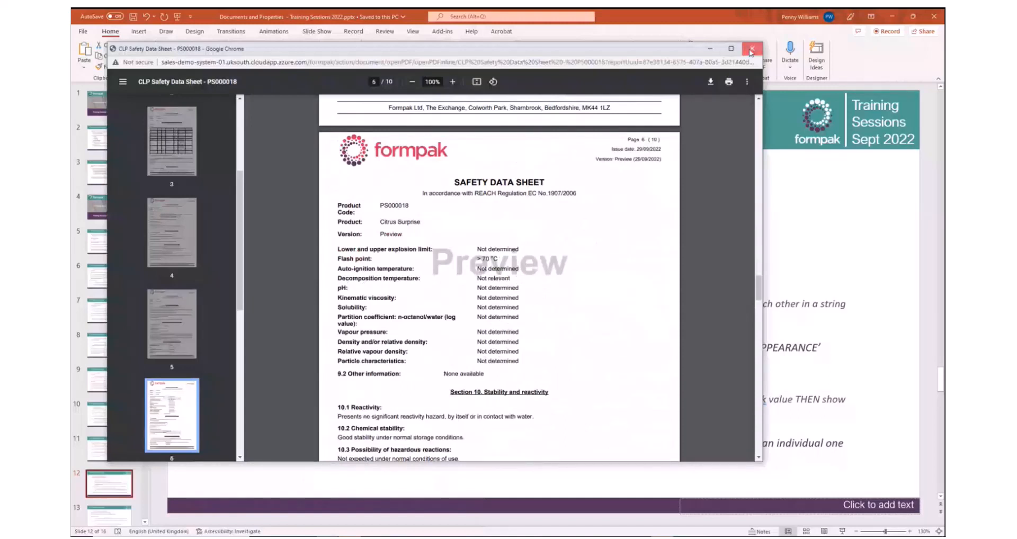
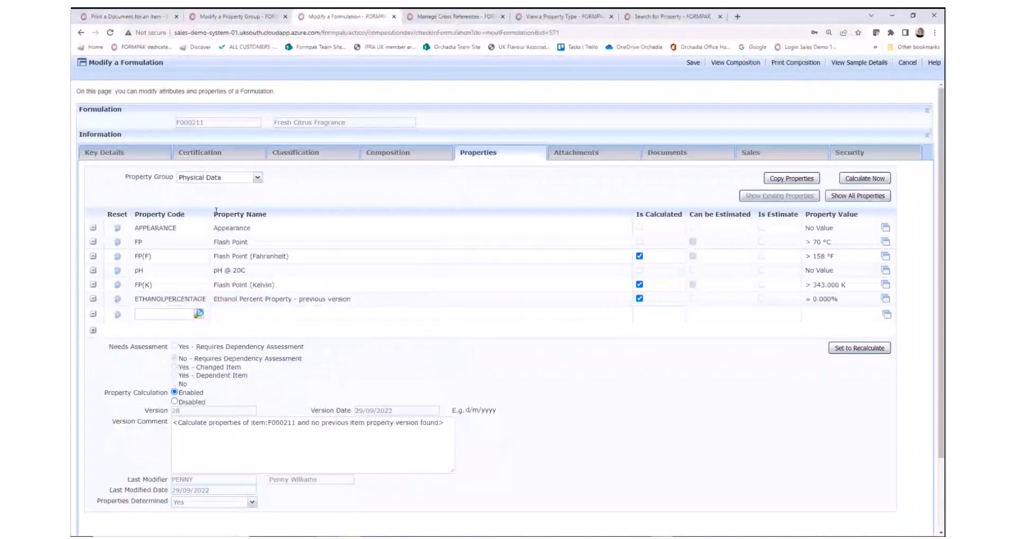
Set the formulation's APPEARANCE property to "Clear yellow liquid" and save the formulation
left_click(885, 228)
left_click(376, 244)
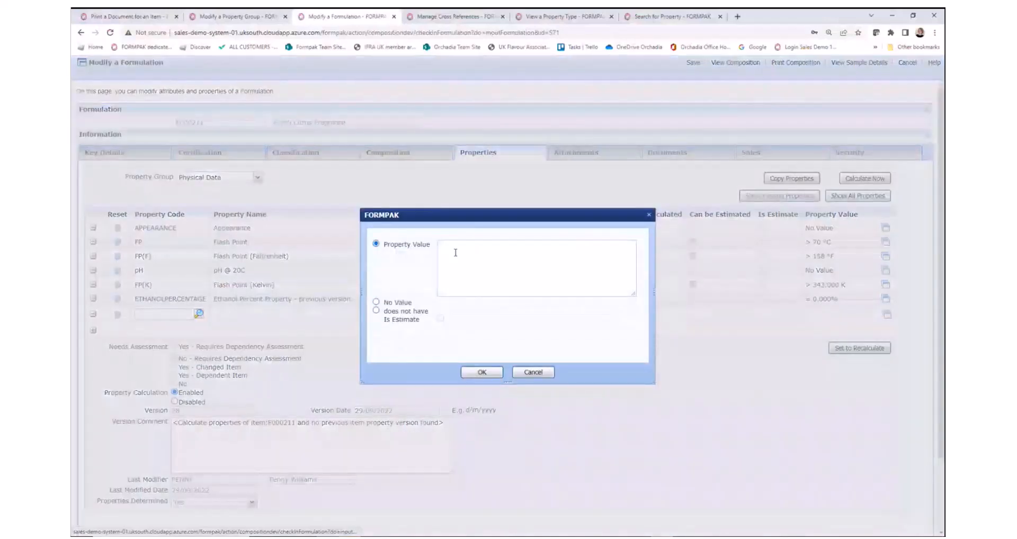
left_click(457, 251)
type("Clea")
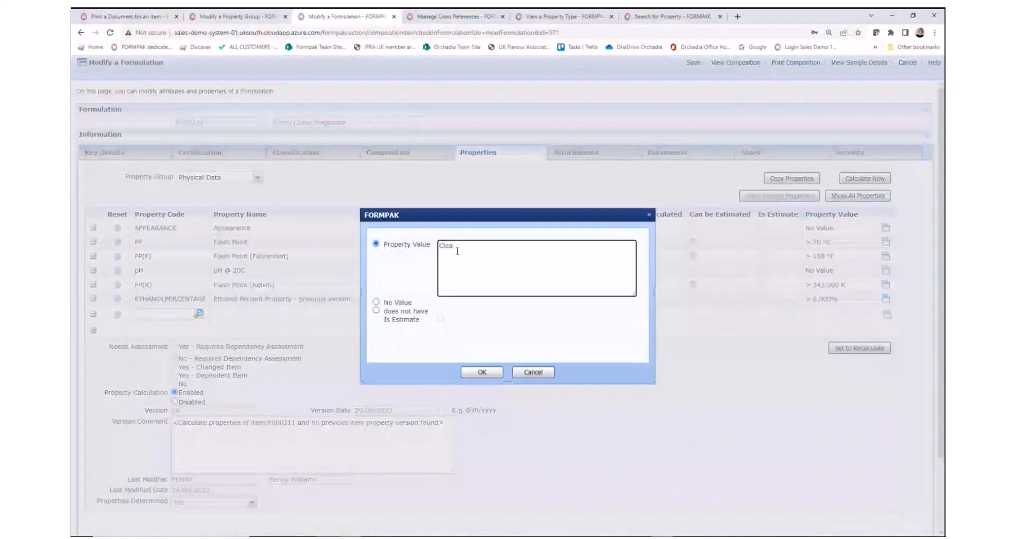
type("r yellow liquid")
left_click(481, 372)
left_click(693, 63)
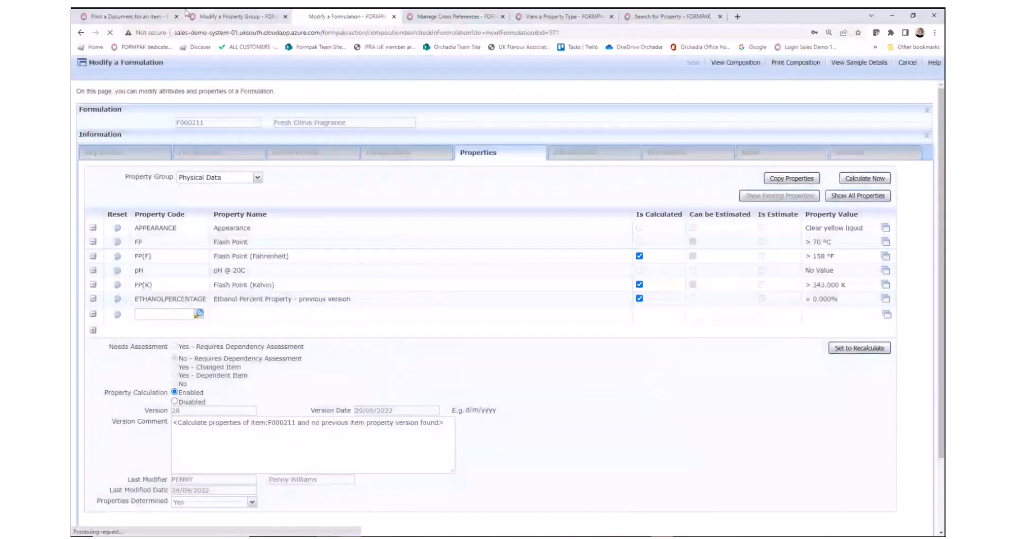
Preview the CLP Safety Data Sheet for F000211, highlight the Physical State/Colour value in section 9.1, and close the preview
left_click(124, 17)
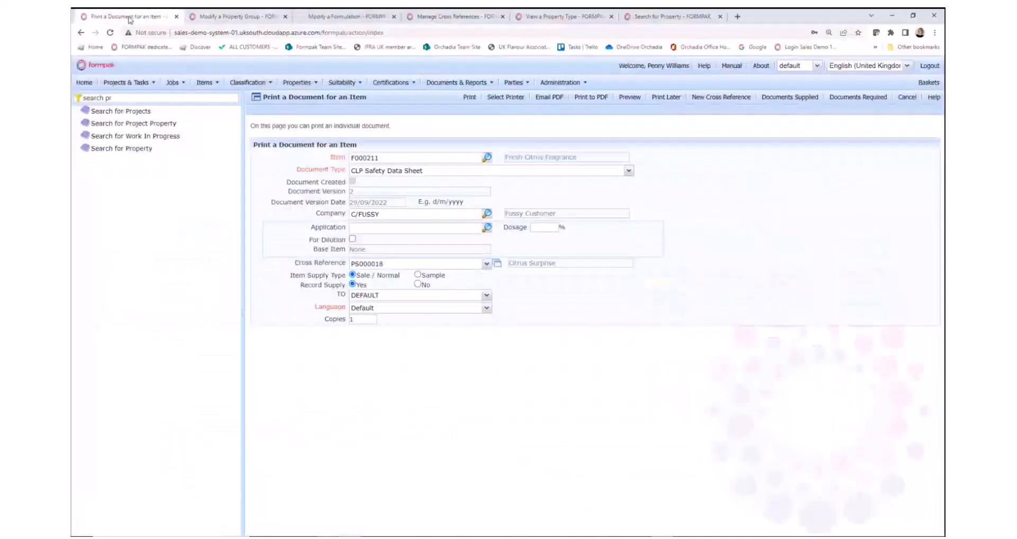
left_click(630, 98)
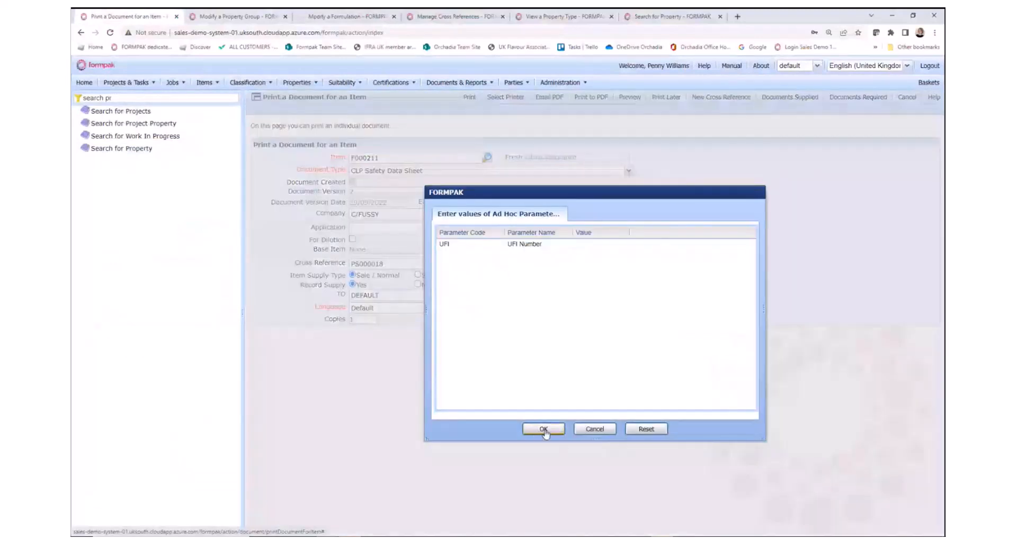
left_click(544, 430)
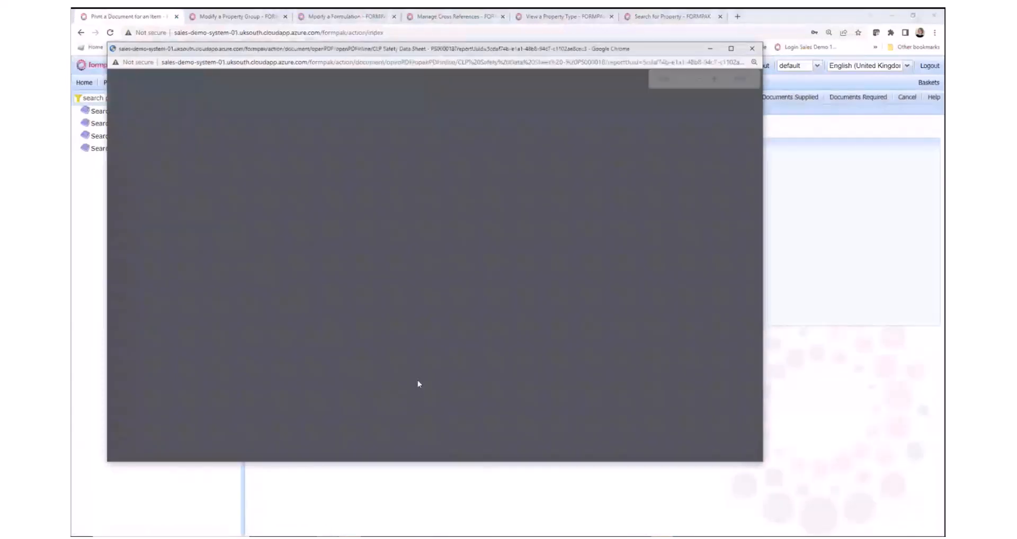
scroll(476, 382, "down", 15)
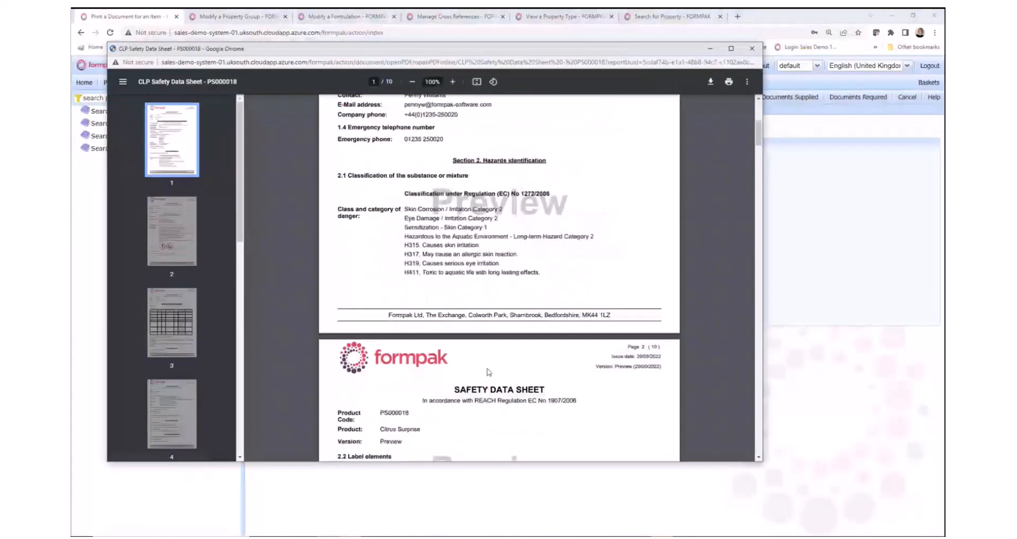
scroll(498, 376, "down", 20)
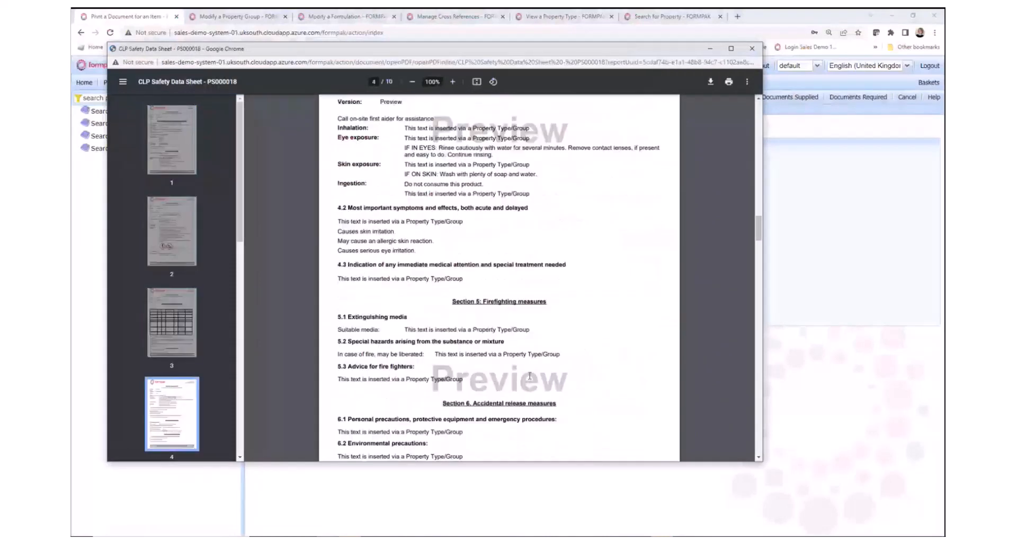
scroll(531, 378, "down", 10)
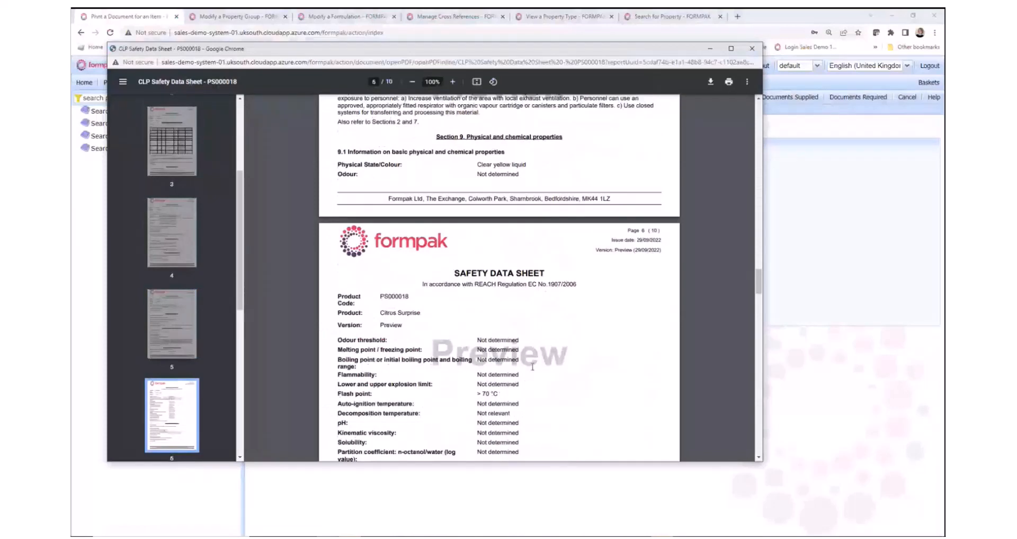
left_click_drag(476, 165, 531, 164)
left_click(751, 48)
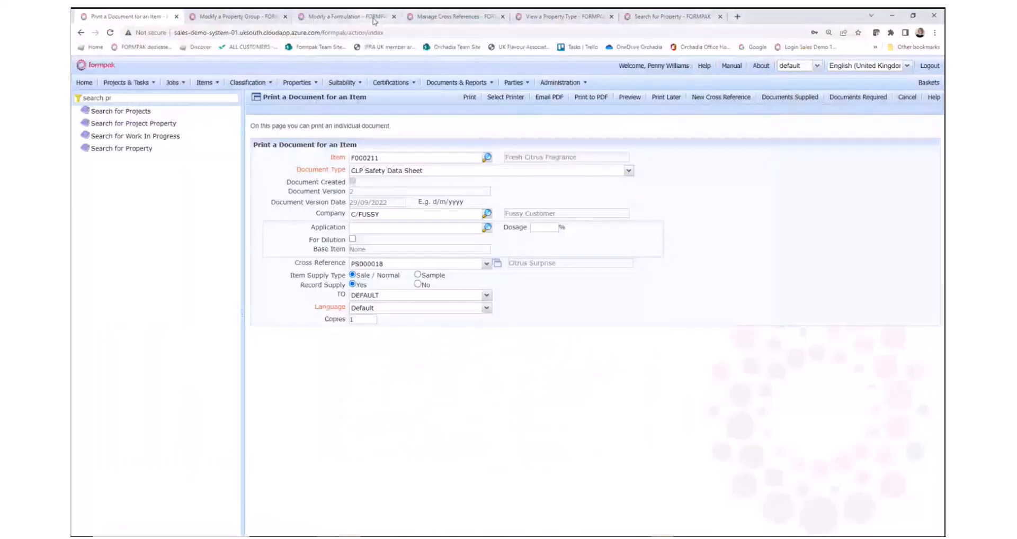
Reopen the properties of formulation F000211 and add the APPEARCLARITY property with the value Clear
left_click(315, 19)
left_click(141, 162)
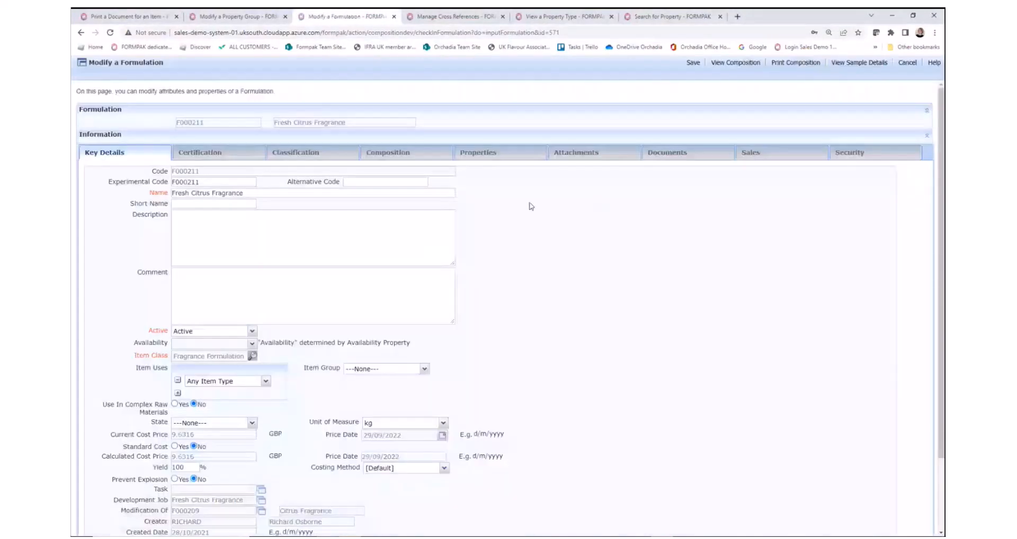
left_click(517, 153)
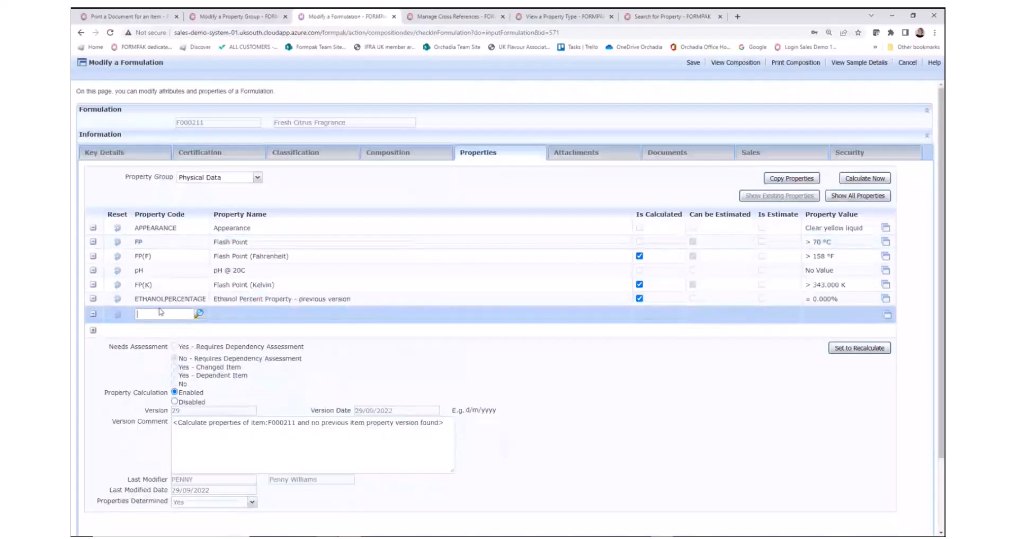
type("a")
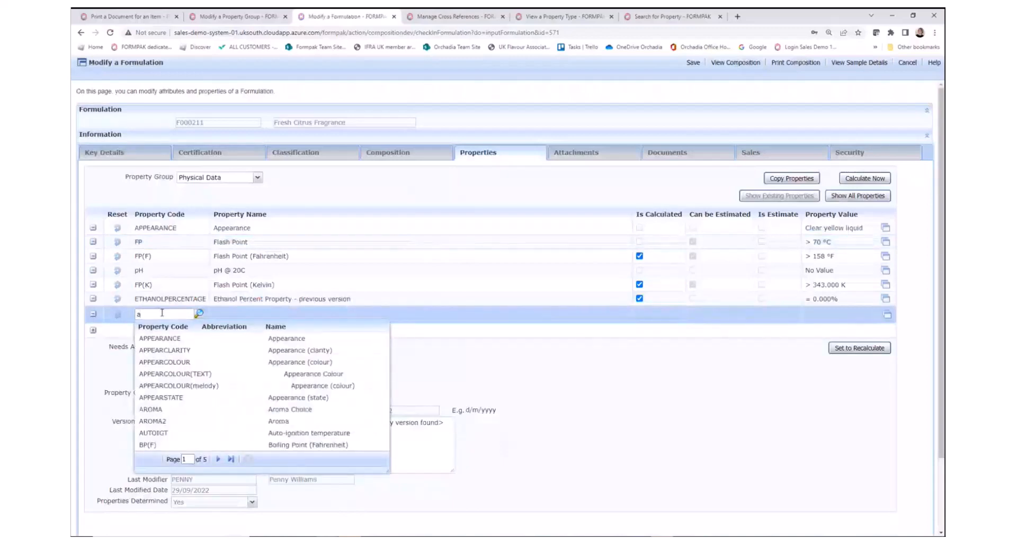
left_click(170, 352)
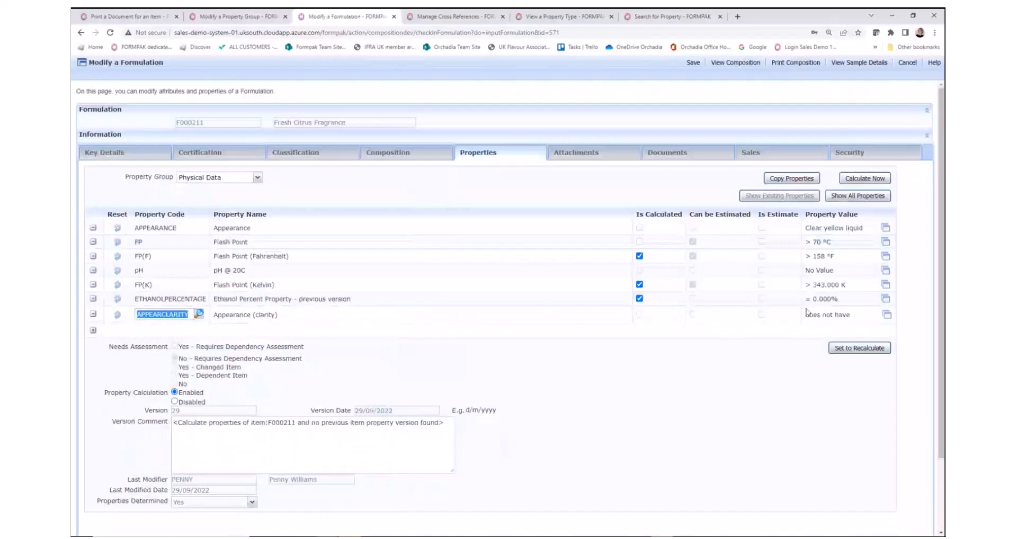
left_click(816, 318)
left_click(395, 278)
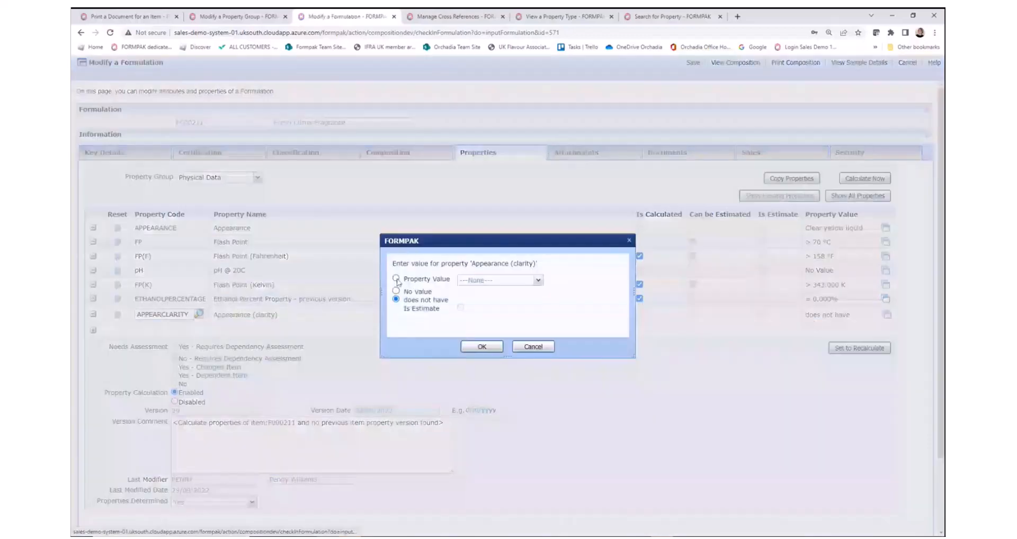
left_click(538, 281)
left_click(477, 295)
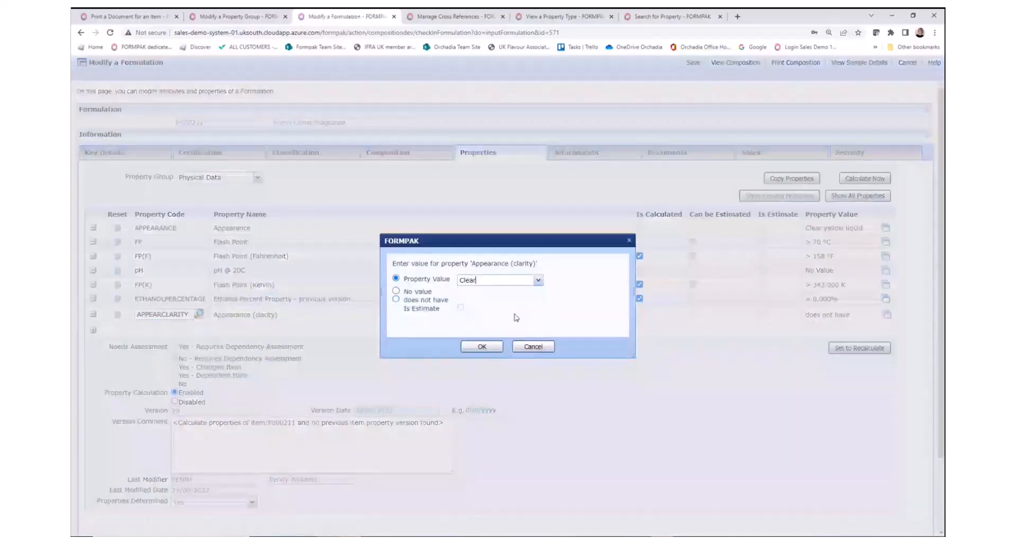
left_click(481, 347)
Add the APPEARCOLOUR property to the formulation's Physical Data group with the value Yellow
left_click(93, 331)
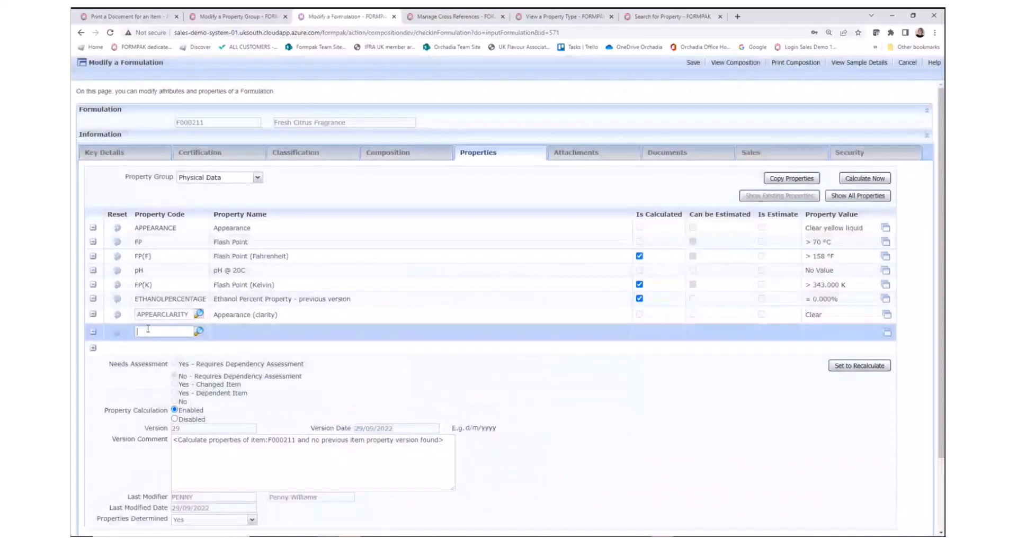
type("app")
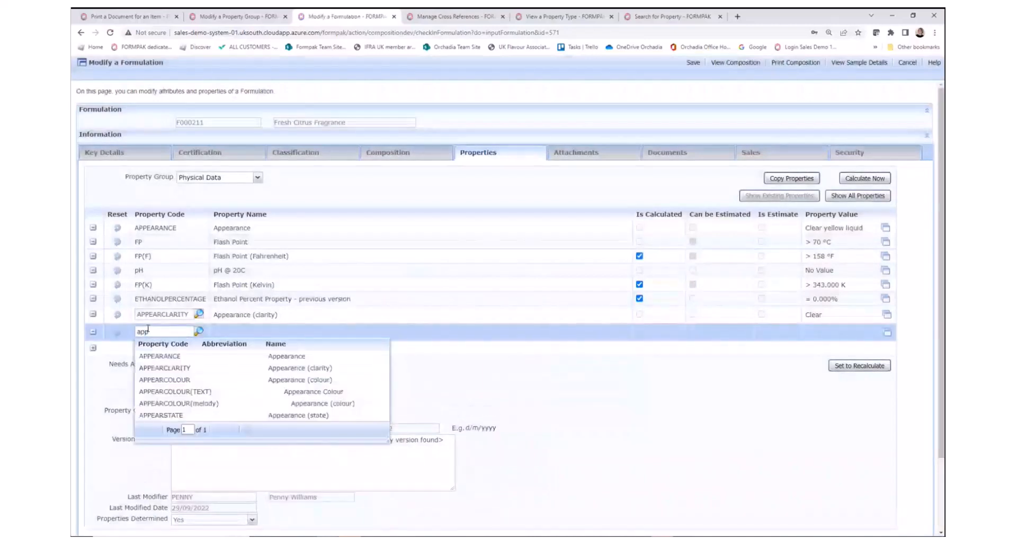
left_click(174, 380)
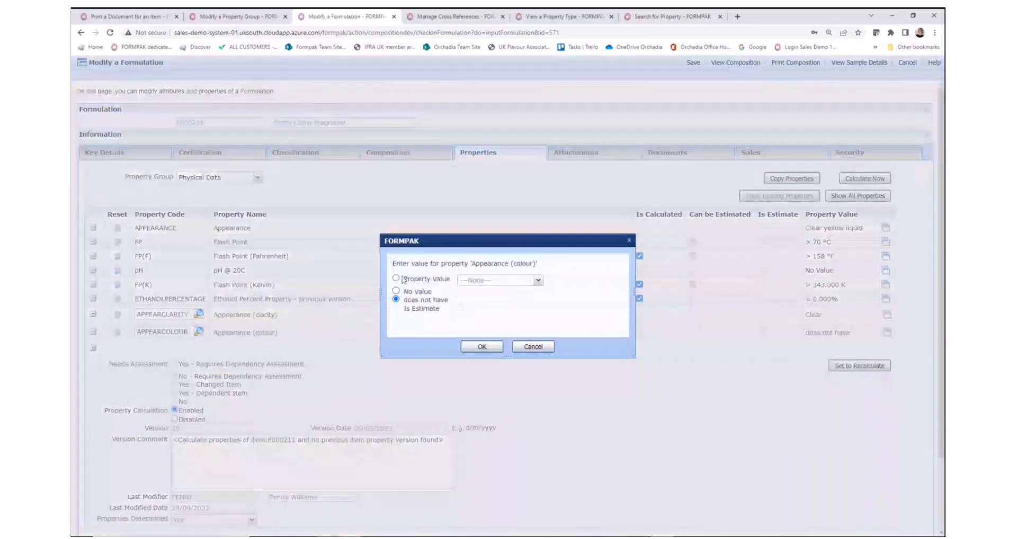
left_click(397, 279)
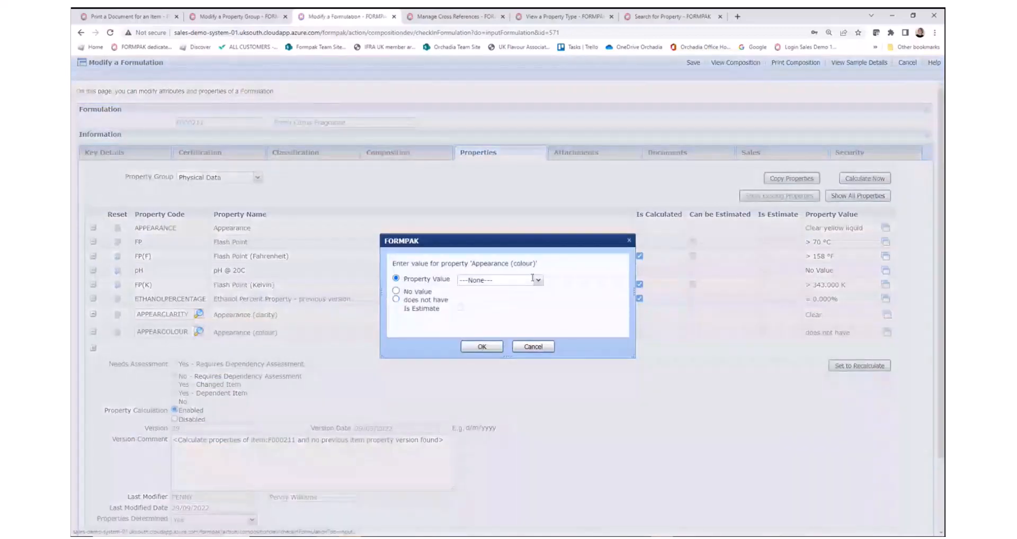
left_click(538, 280)
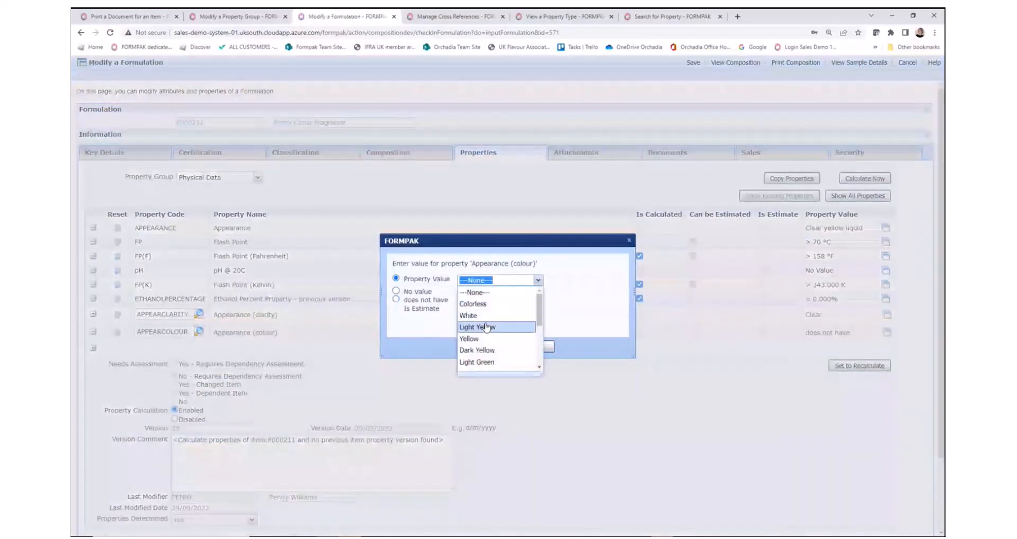
left_click(495, 343)
left_click(480, 347)
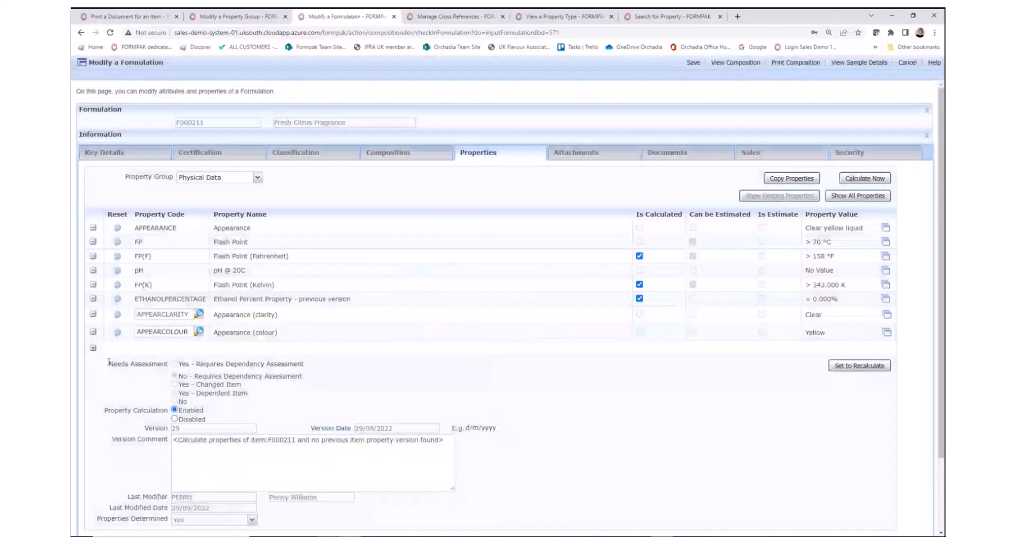
Add the APPEARSTATE property to the formulation's Physical Data group with the value Liquid, and save the formulation
left_click(94, 350)
left_click(153, 350)
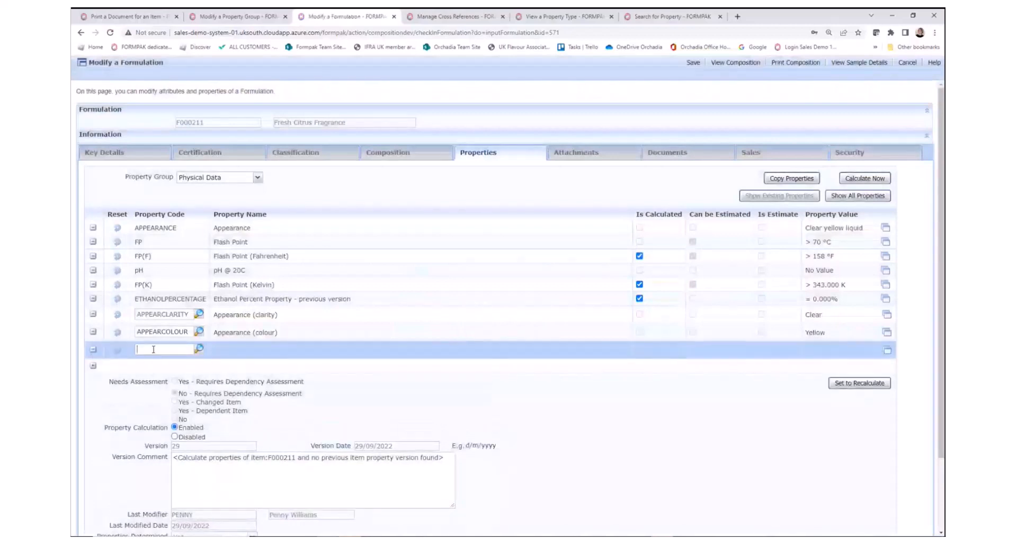
type("appe")
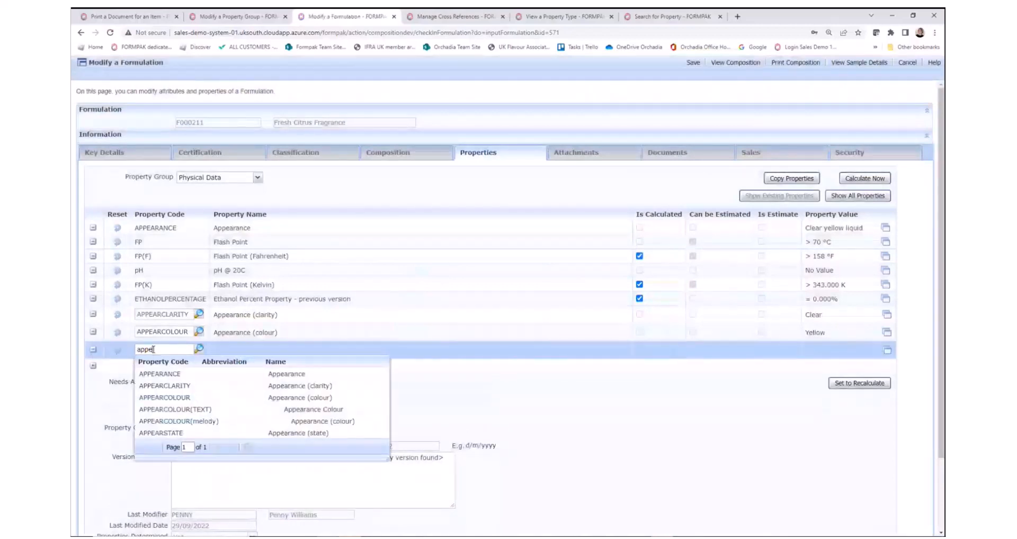
left_click(160, 433)
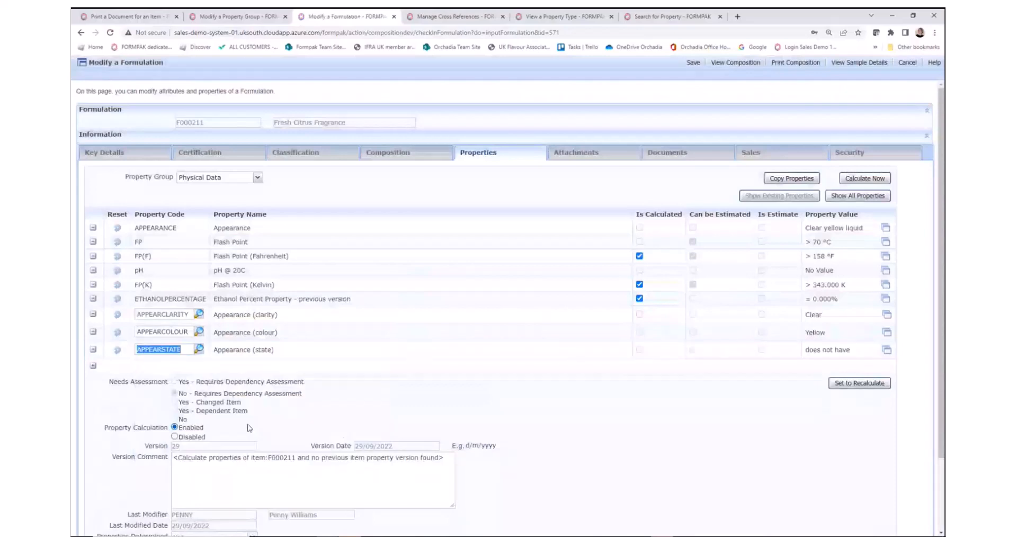
left_click(886, 349)
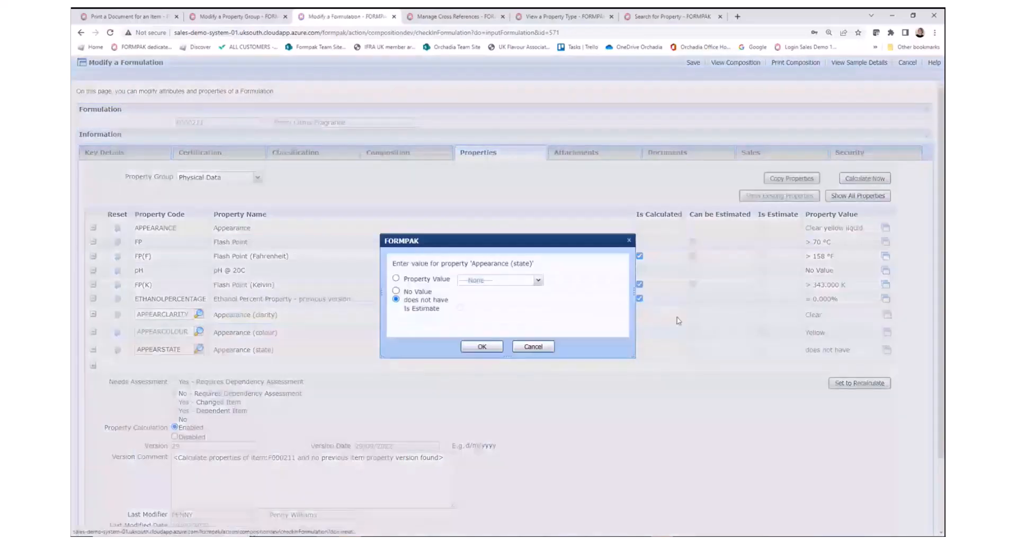
left_click(396, 279)
left_click(538, 280)
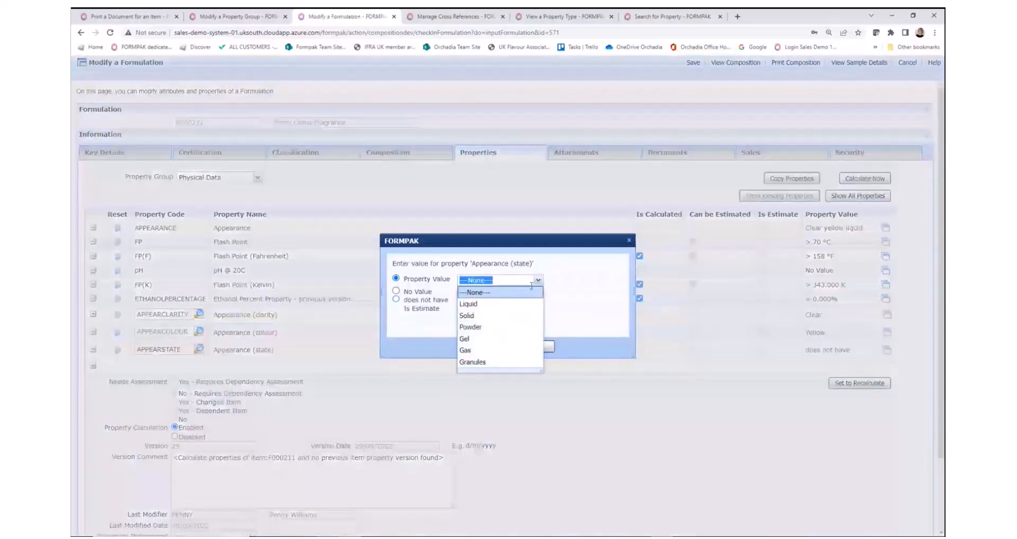
left_click(481, 305)
left_click(481, 347)
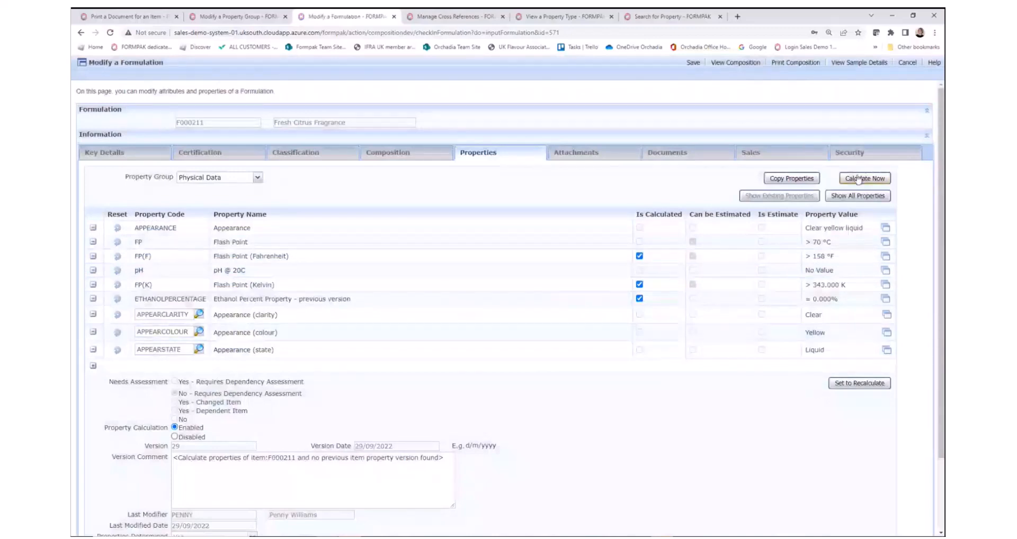
left_click(692, 63)
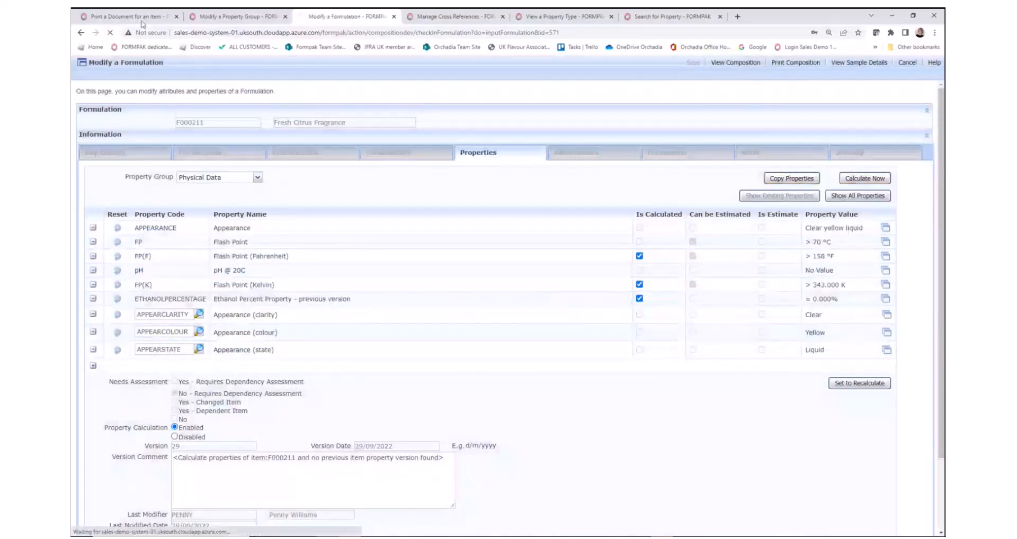
Preview the CLP Safety Data Sheet for F000211, check the Physical State/Colour entry in section 9.1, and minimise the preview
left_click(120, 16)
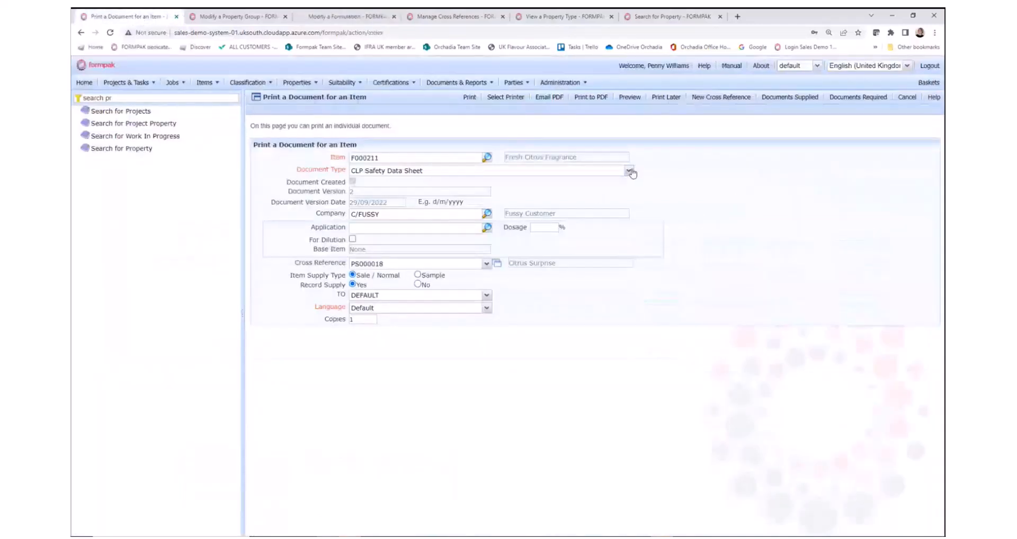
left_click(628, 98)
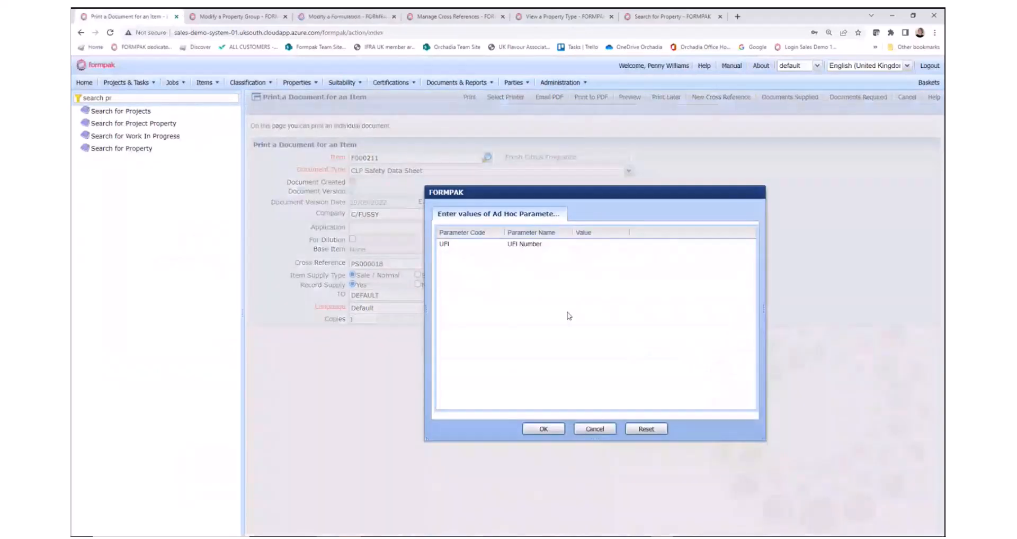
left_click(552, 429)
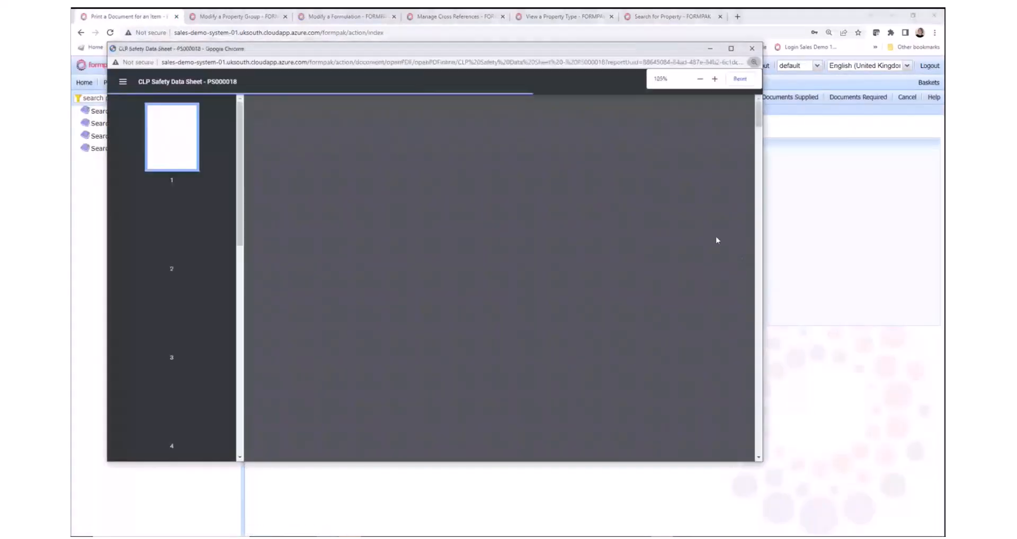
left_click_drag(758, 114, 752, 273)
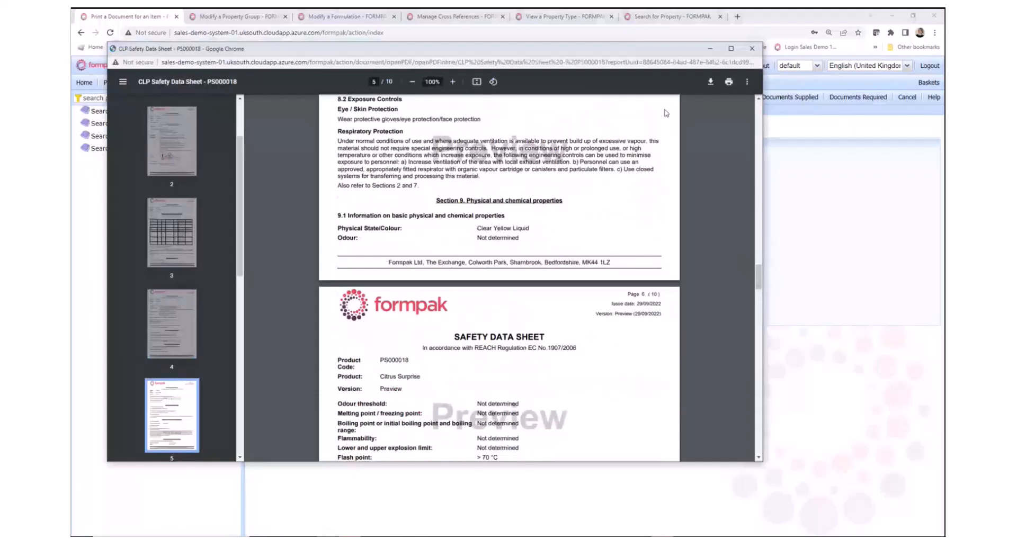
left_click(710, 48)
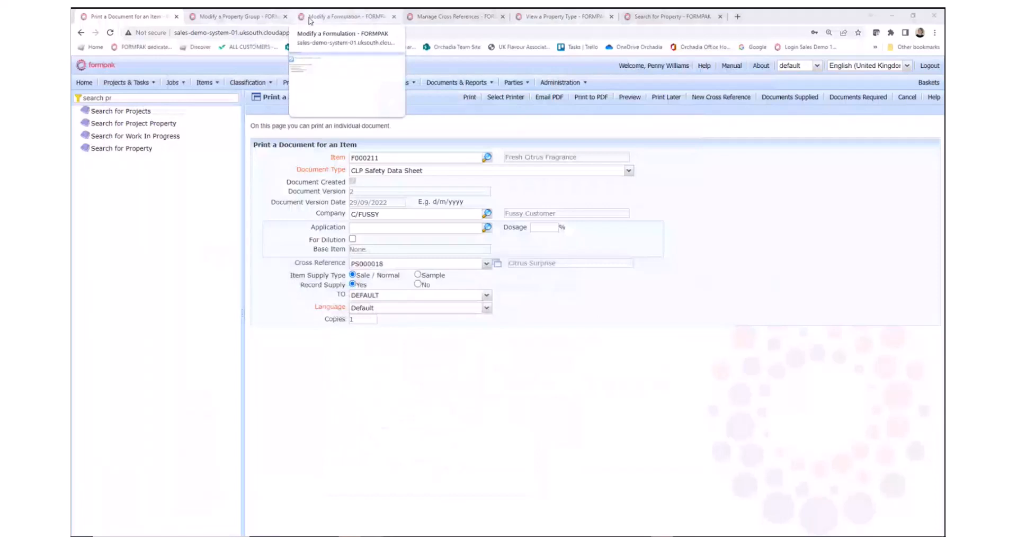
Reopen the properties of formulation F000211 and add the KVISC (Kinematic viscosity) property to the Physical Data group
left_click(310, 21)
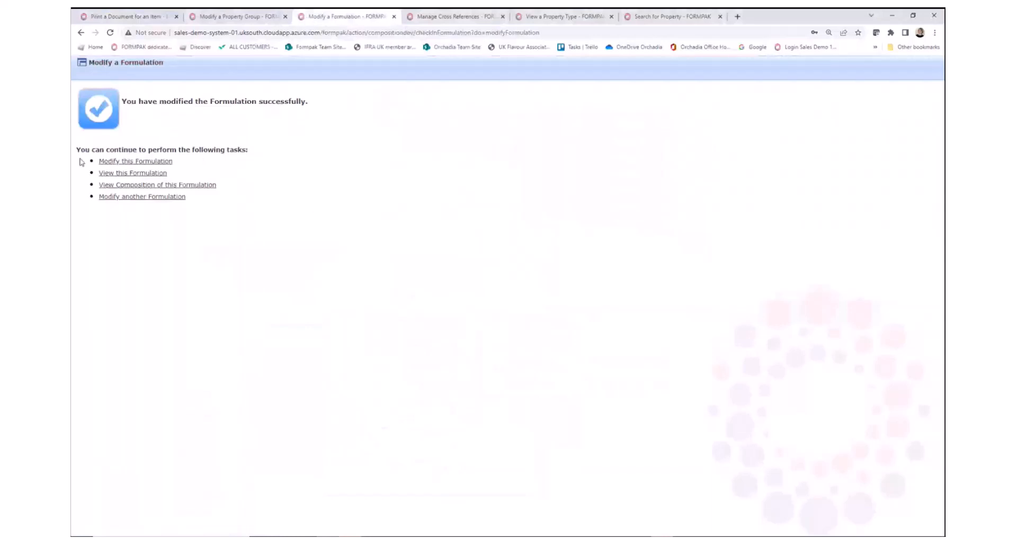
left_click(142, 163)
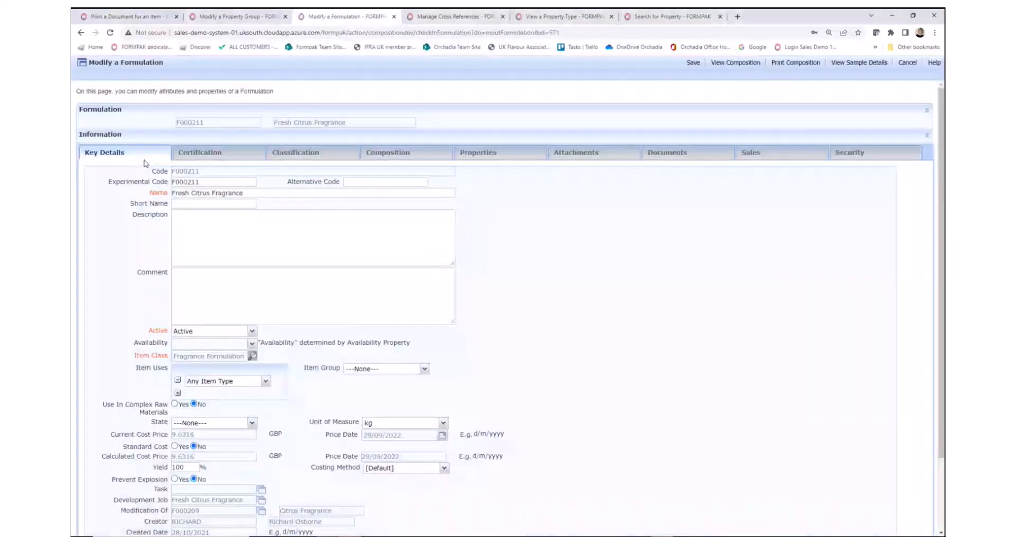
left_click(516, 156)
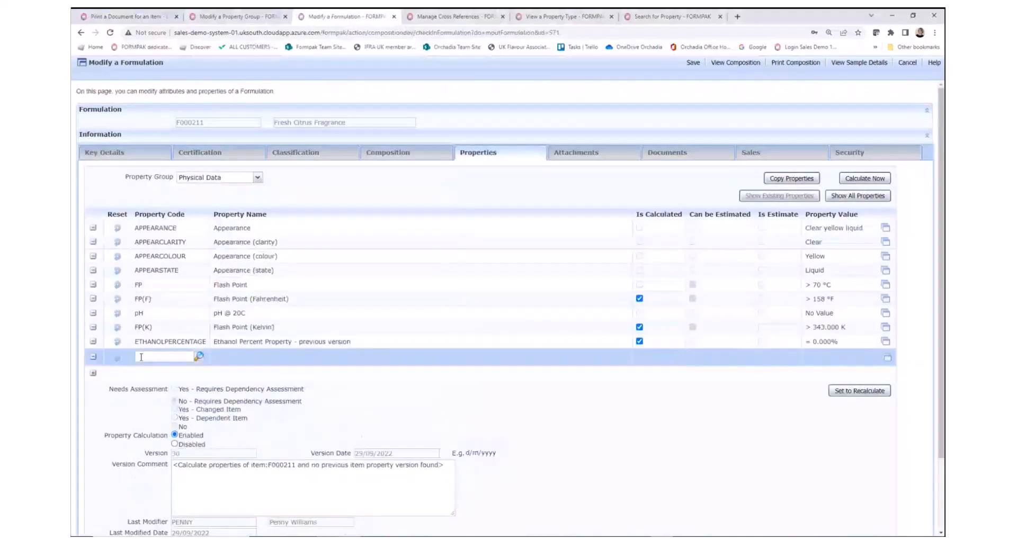
left_click(141, 357)
type("kin")
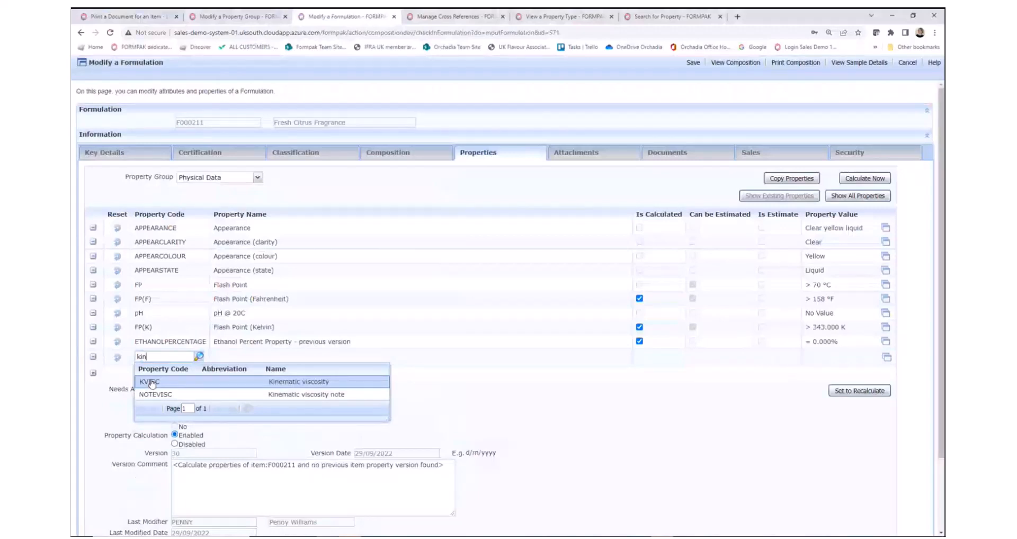
left_click(151, 382)
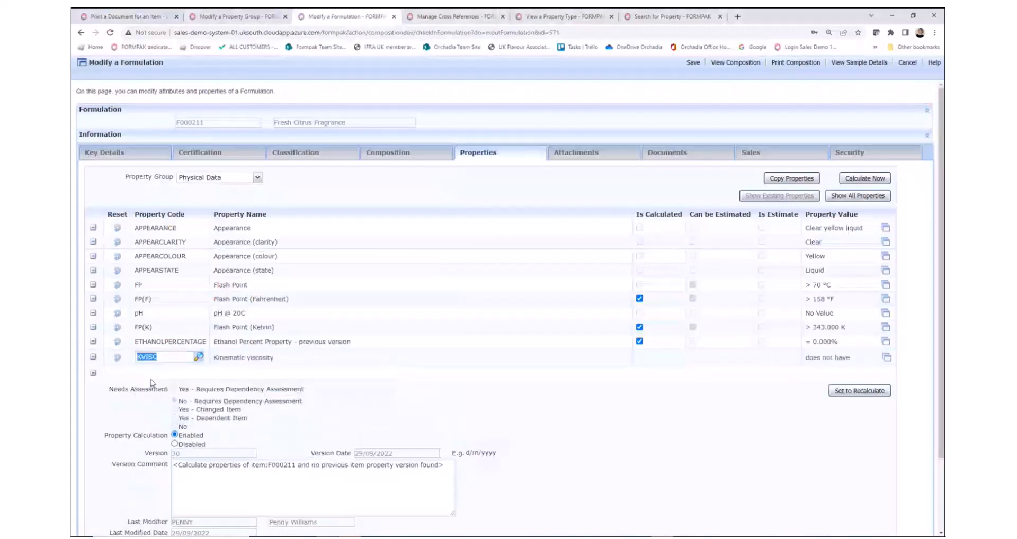
Set the Kinematic viscosity value to the range 0.9 - 1.1 mm2/s
left_click(888, 362)
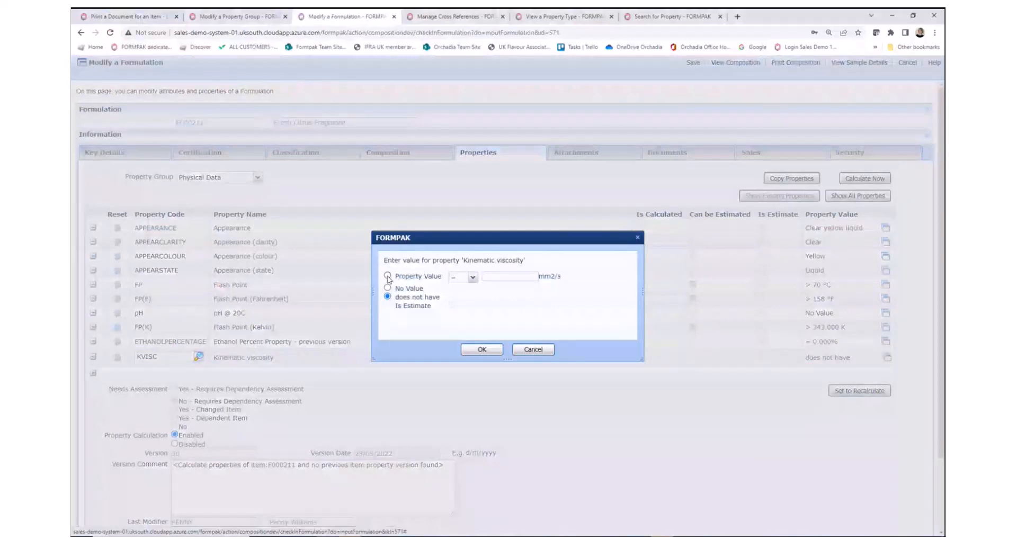
left_click(388, 276)
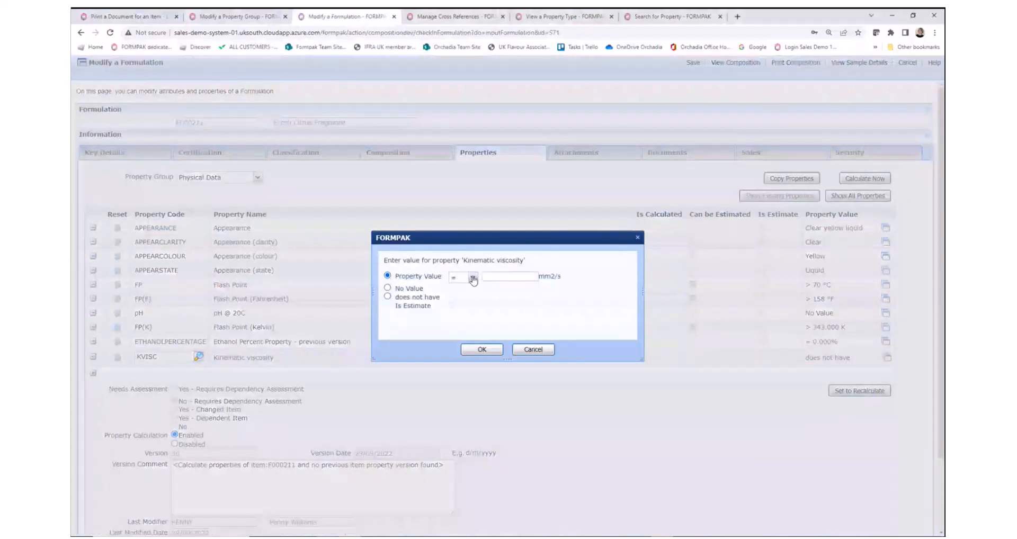
left_click(473, 277)
left_click(459, 301)
left_click(494, 278)
type("0.9")
left_click(563, 276)
type("0.9")
key("BackSpace")
type("1.1")
left_click(481, 350)
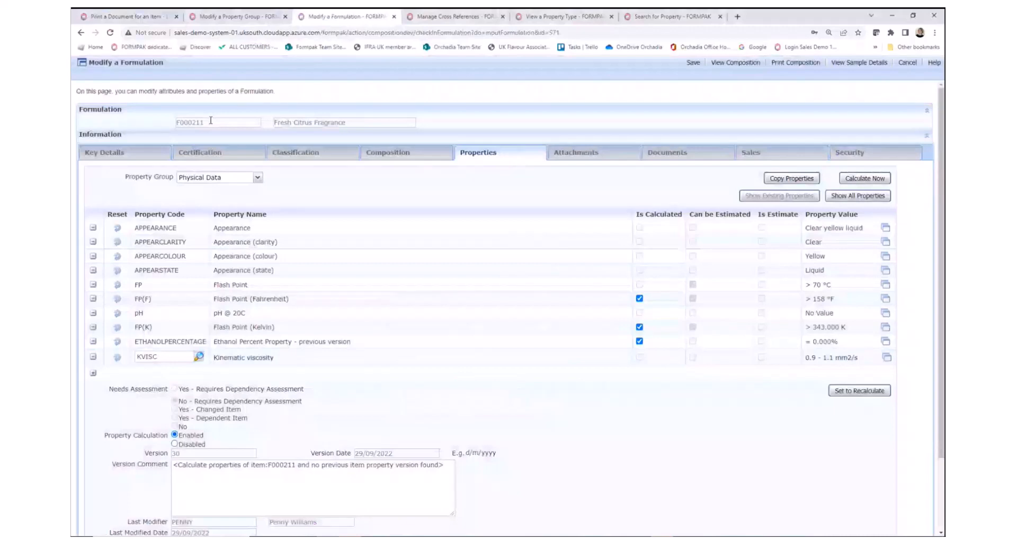
Add the NOTEVISC property with the value "Data point relates to individual ingredient of the mixture"
left_click(92, 373)
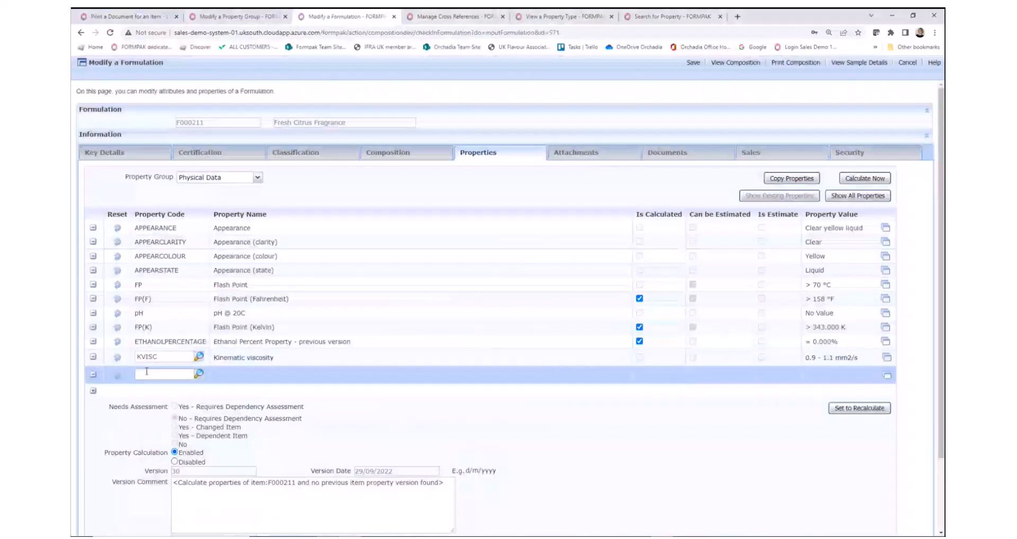
type("kine")
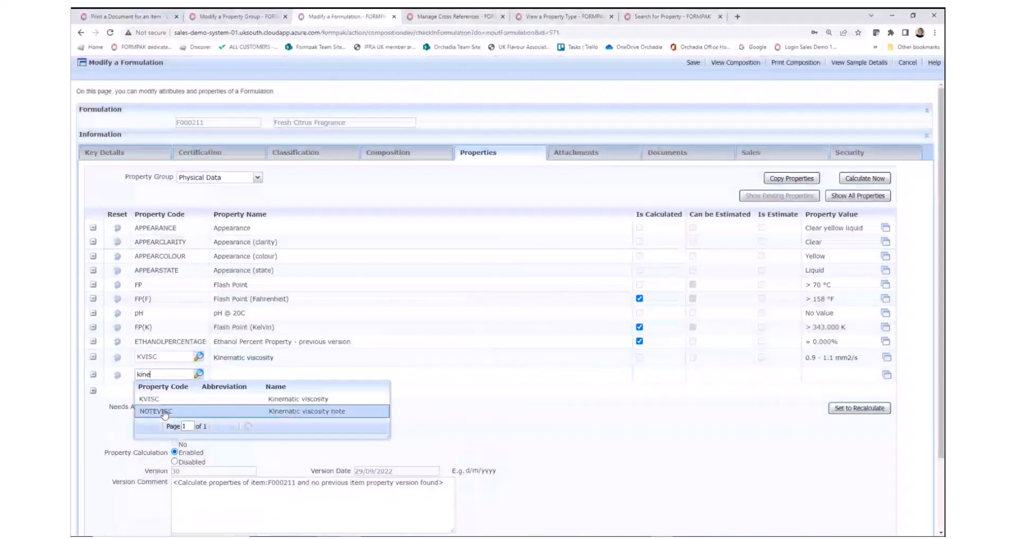
left_click(235, 417)
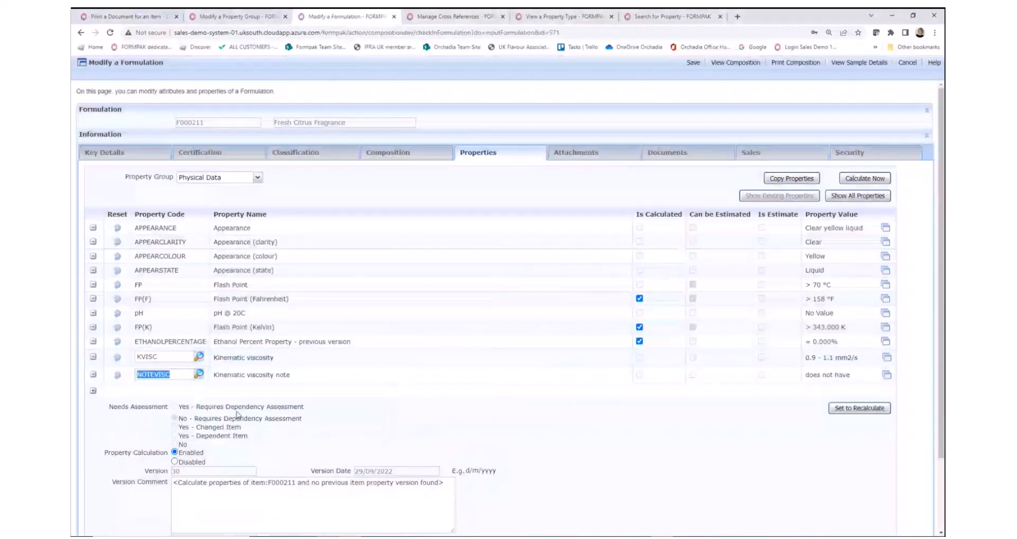
left_click(885, 376)
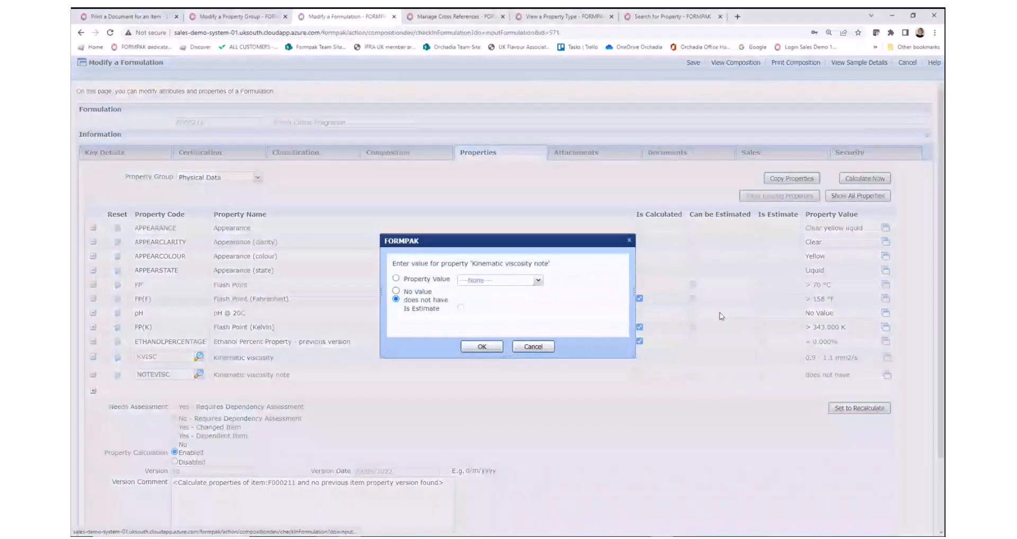
left_click(396, 278)
left_click(538, 280)
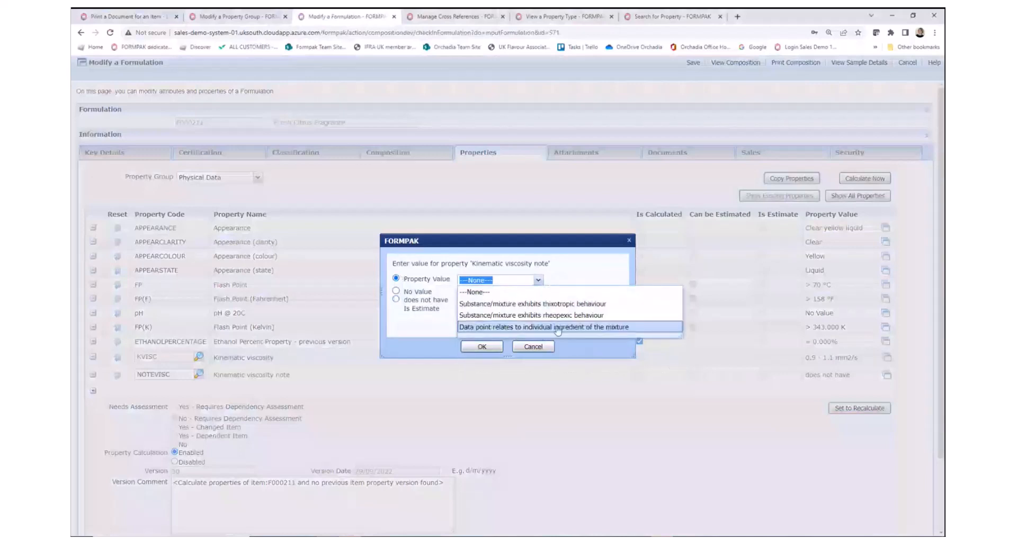
left_click(568, 328)
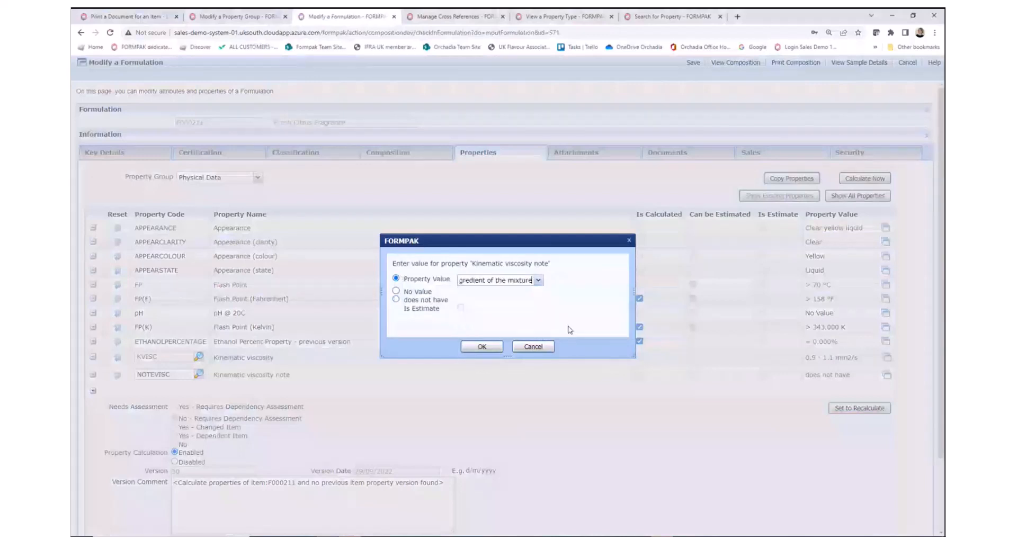
left_click(481, 347)
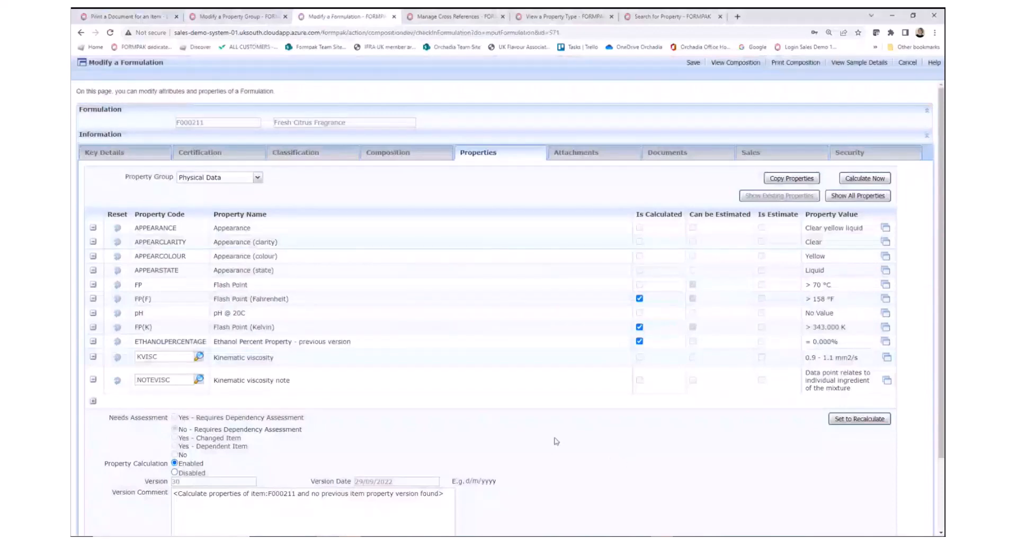
Switch to PowerPoint, read slide 13 on Safety Data Sheet sections 9.1 and 9.2, and return to the formulation in Formpak
key("alt+Tab")
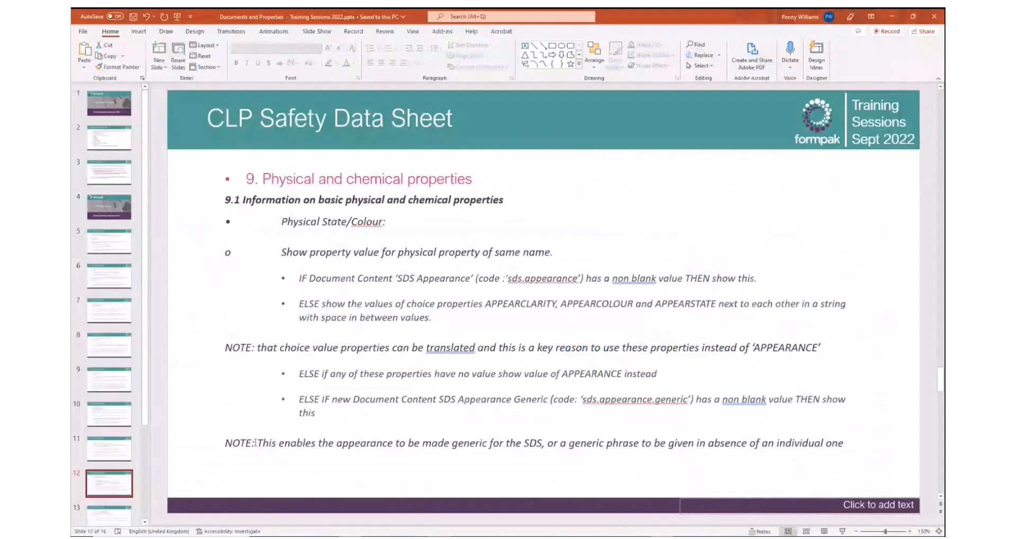
left_click(114, 511)
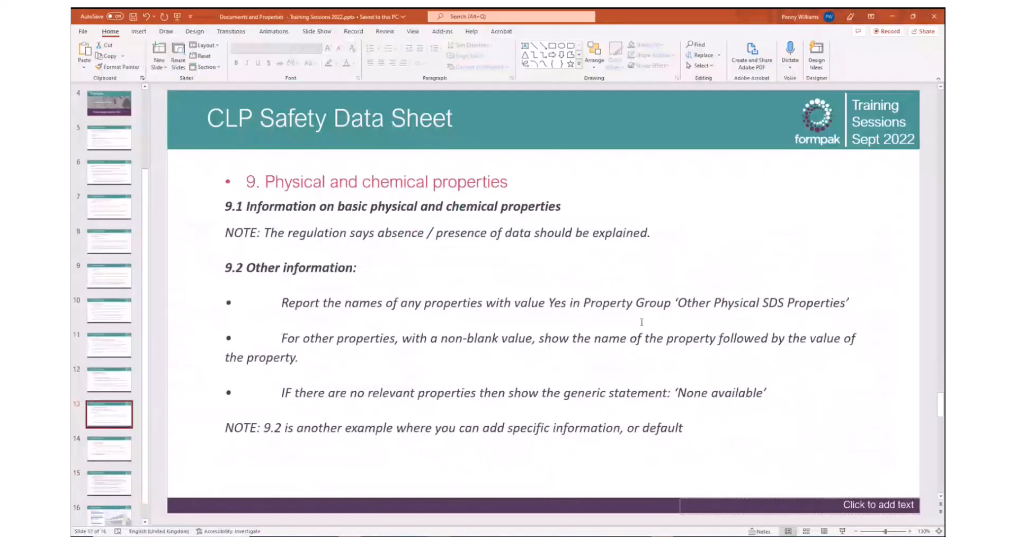
left_click(111, 448)
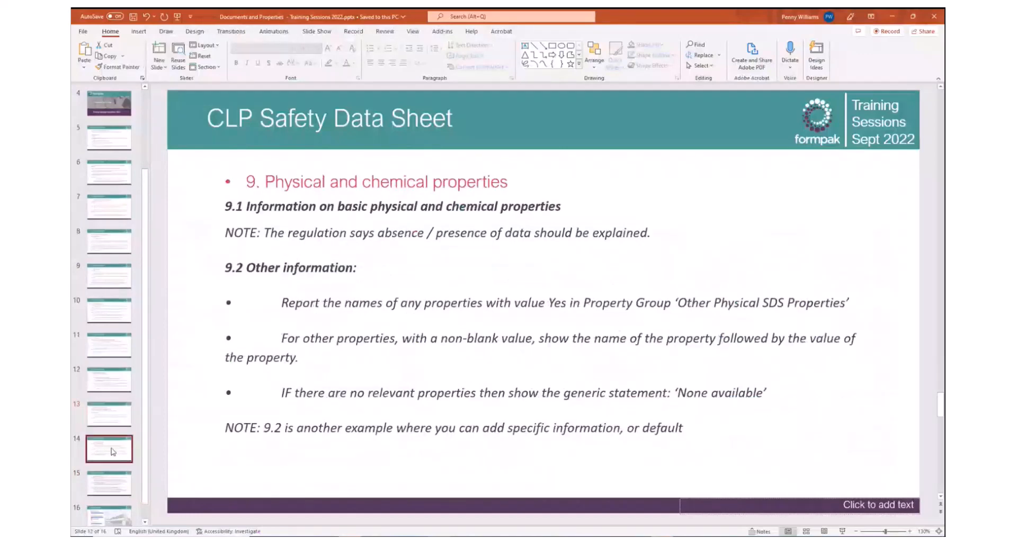
left_click(120, 414)
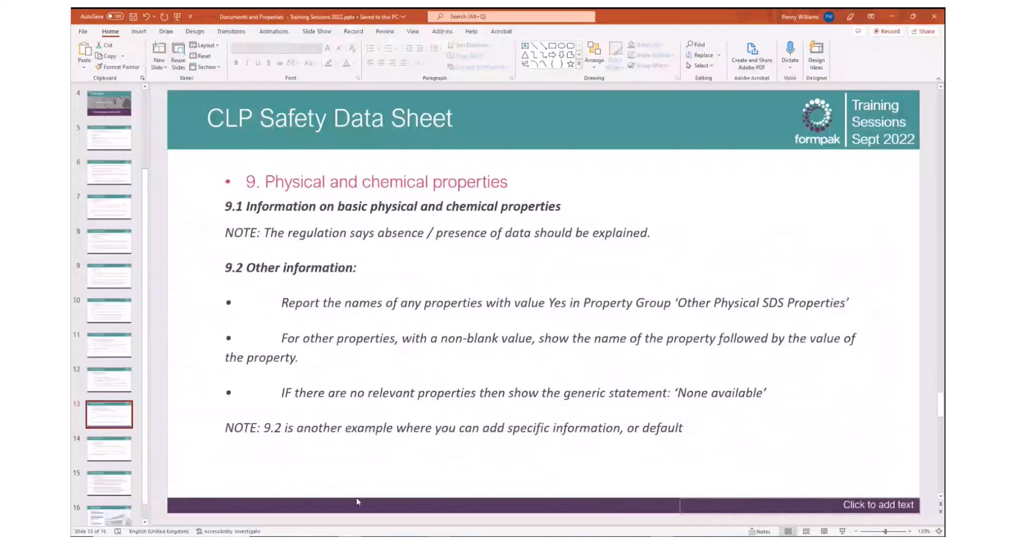
mouse_move(233, 535)
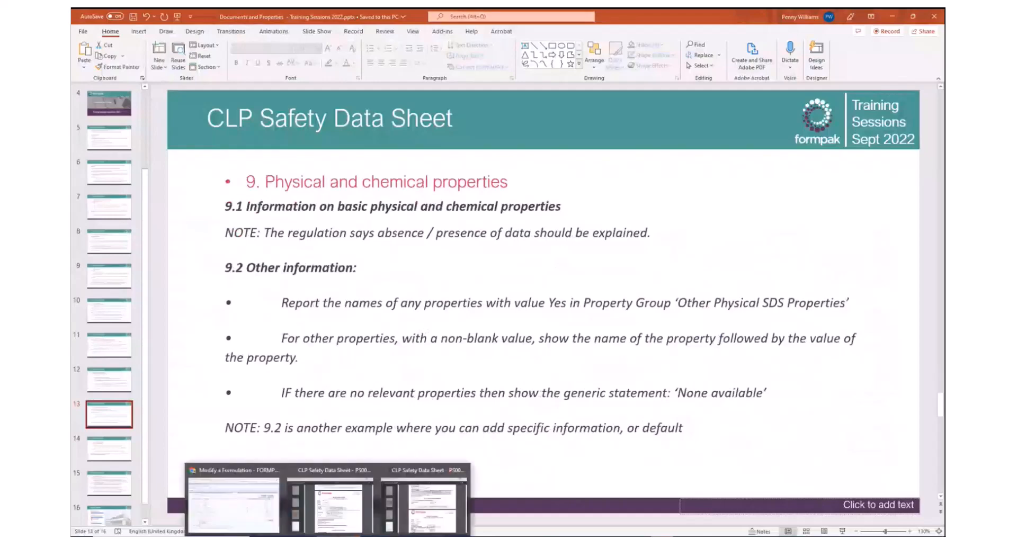
left_click(233, 500)
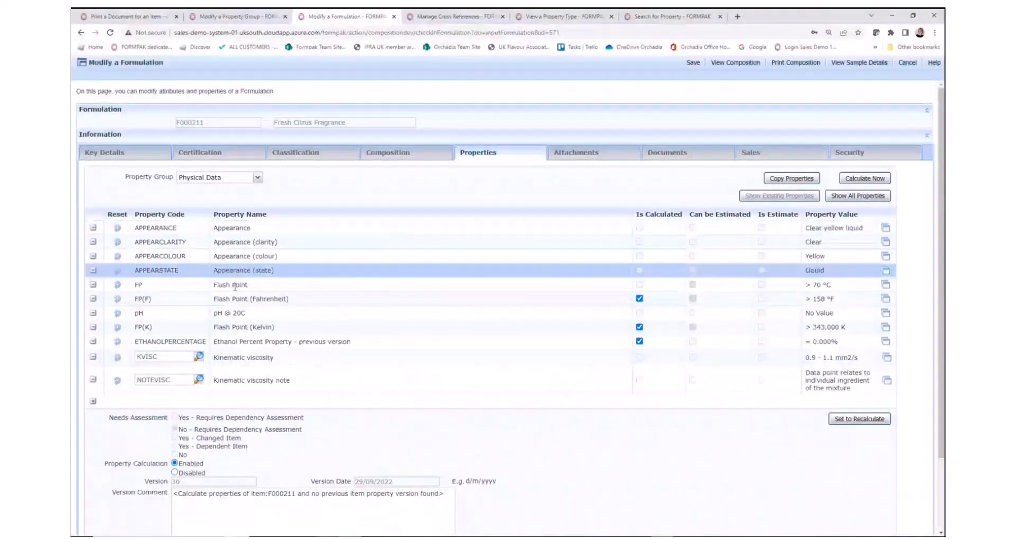
Add the SDS9NOTE (SDS Section 9 Note) property to the formulation's Physical Data group
left_click(93, 401)
left_click(137, 399)
type("so")
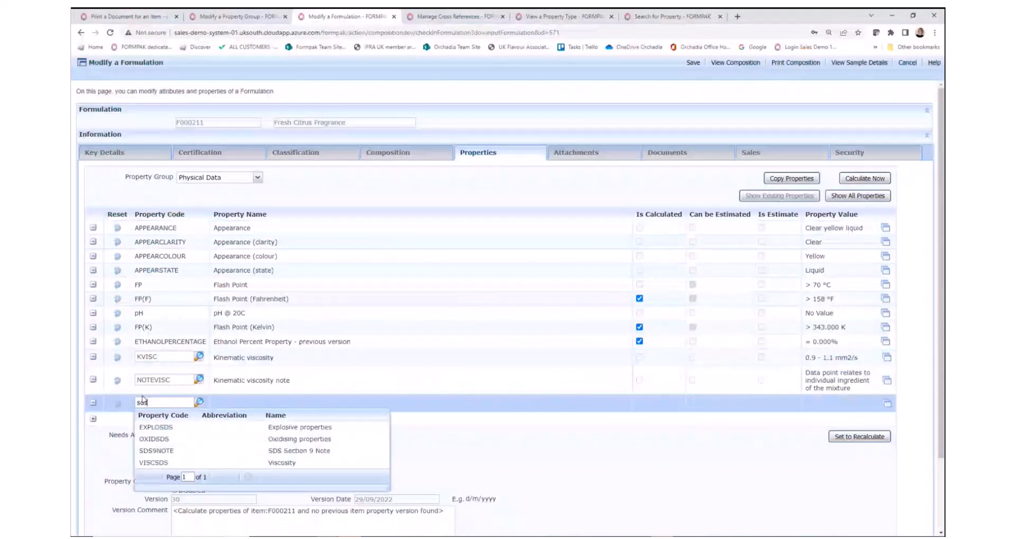
left_click(164, 457)
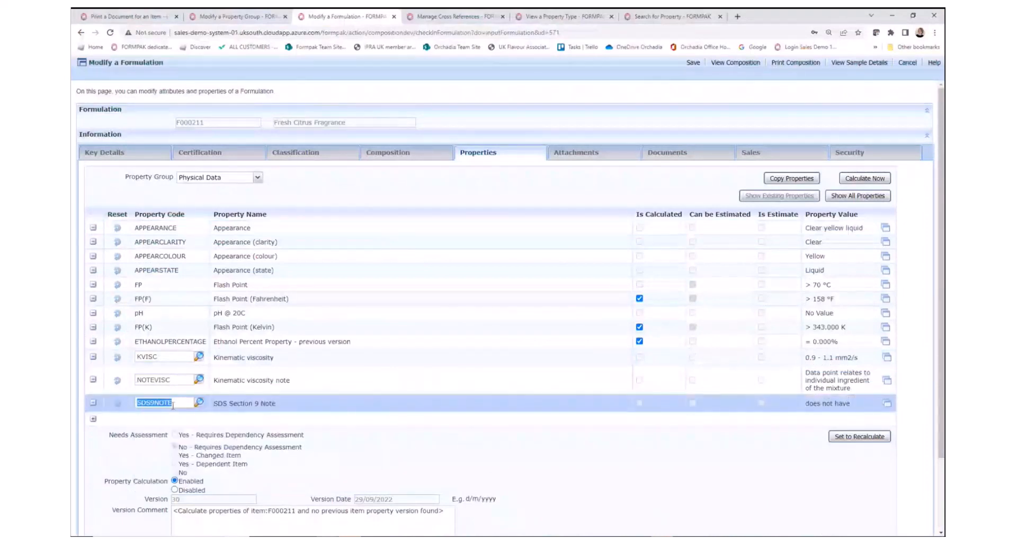
Set the SDS Section 9 Note value to "Test results are not available because product is a complex mixture" and save the formulation
left_click(888, 406)
left_click(396, 279)
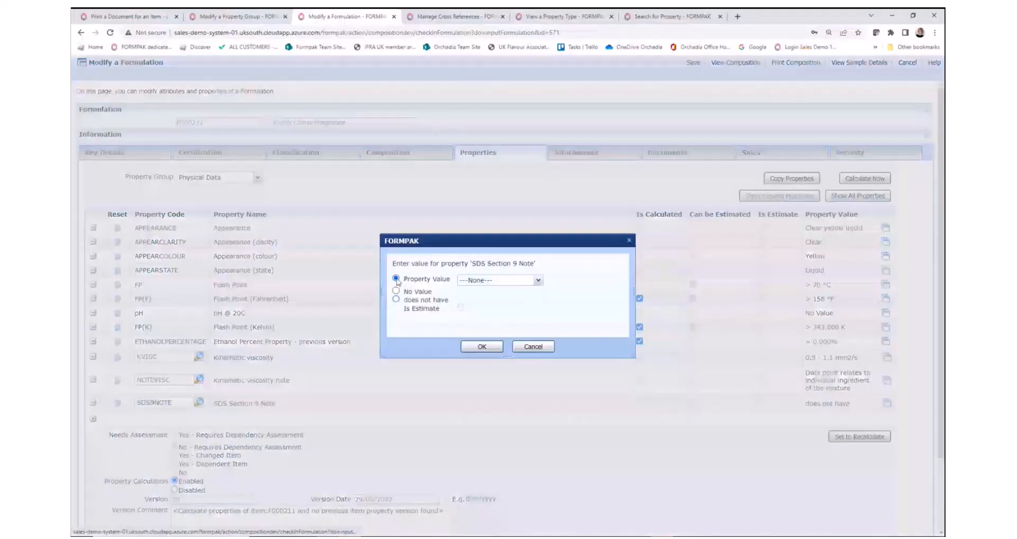
left_click(537, 281)
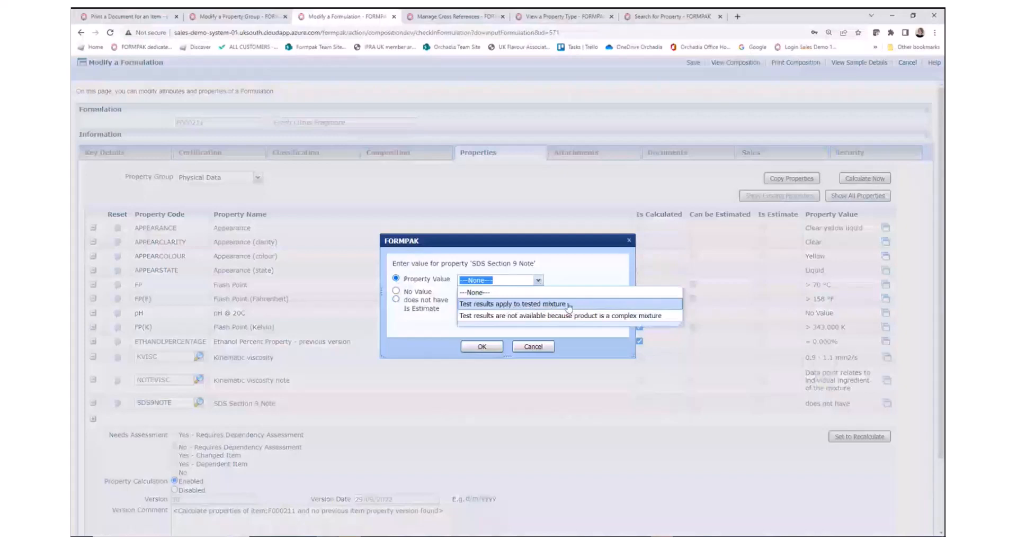
left_click(538, 318)
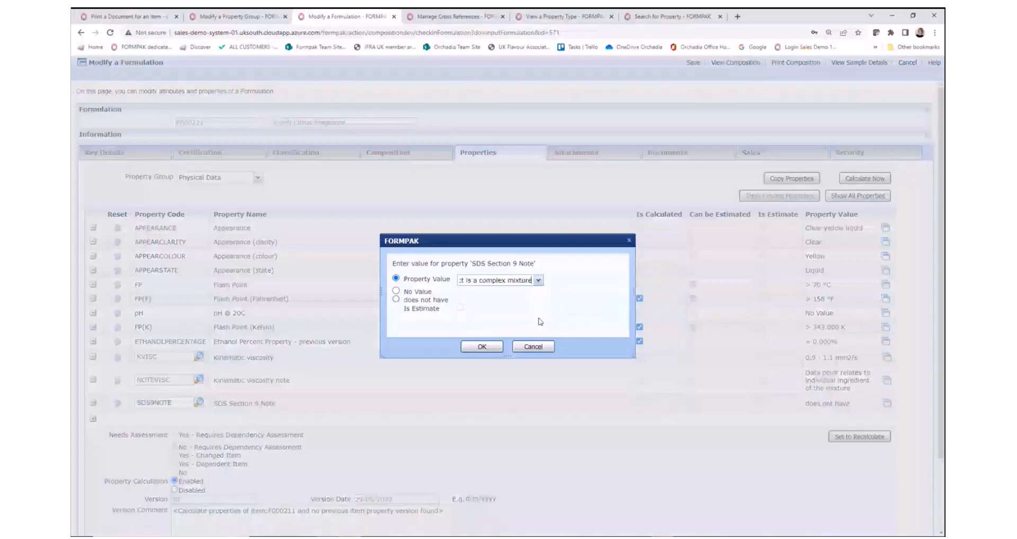
left_click(483, 347)
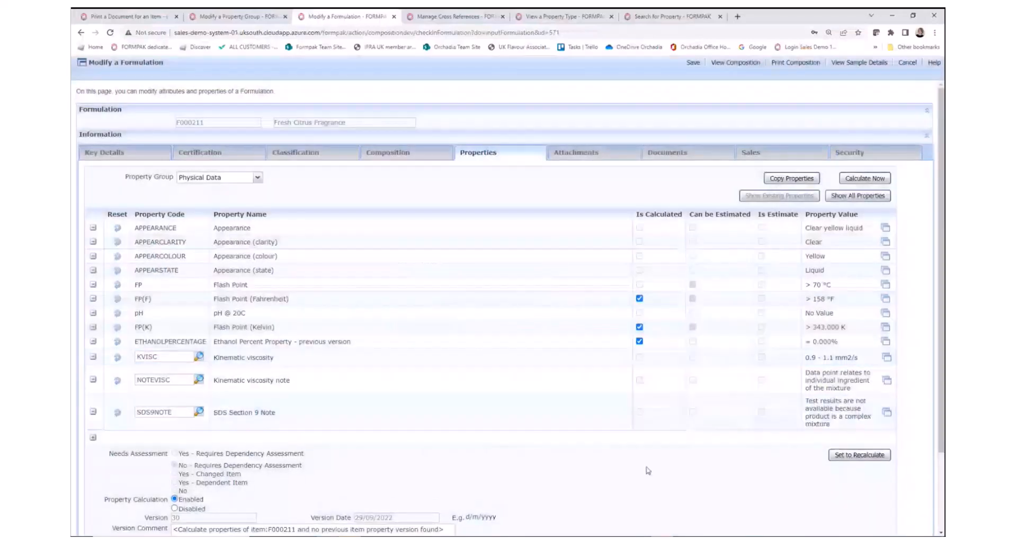
left_click(693, 62)
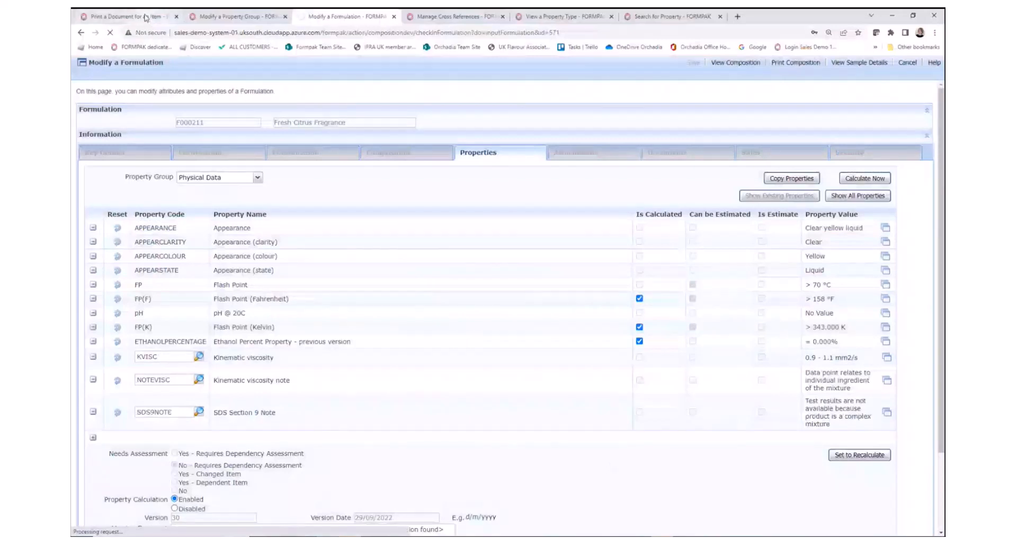
Preview the CLP Safety Data Sheet for item F000211 with cross reference PS000018
left_click(146, 17)
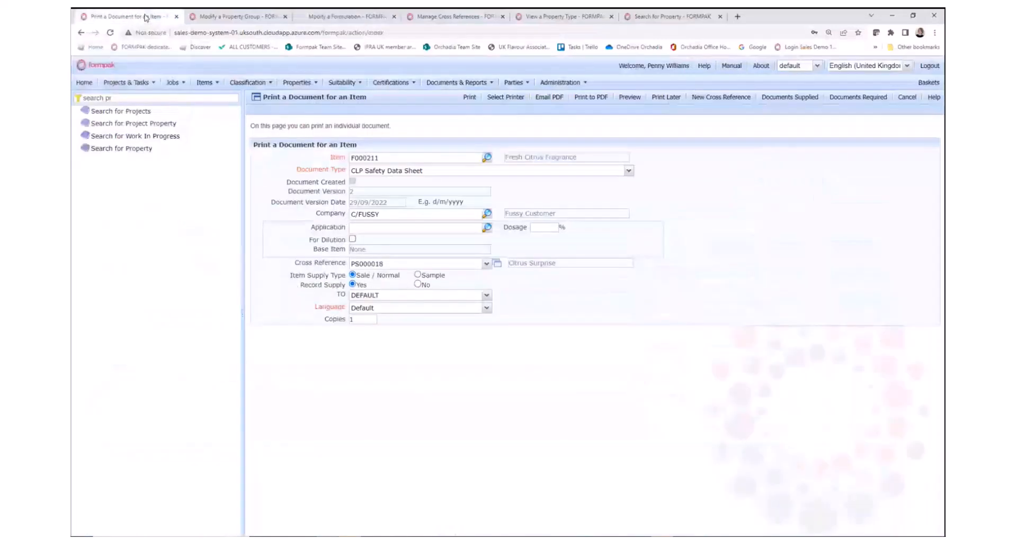
left_click(630, 98)
left_click(544, 429)
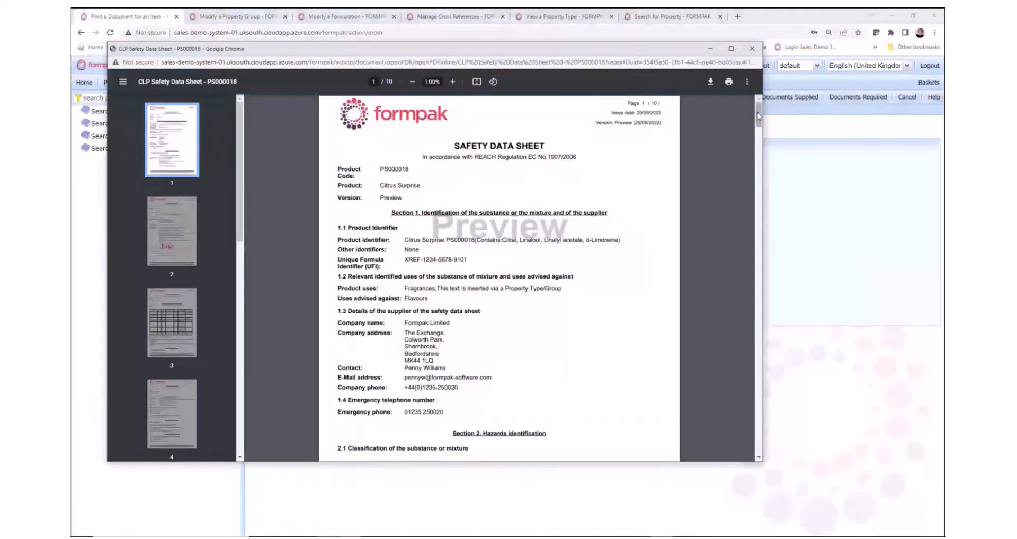
Examine the kinematic viscosity, its note, the general section 9 note and section 9.2 Other information in the previewed data sheet
left_click_drag(759, 114, 760, 289)
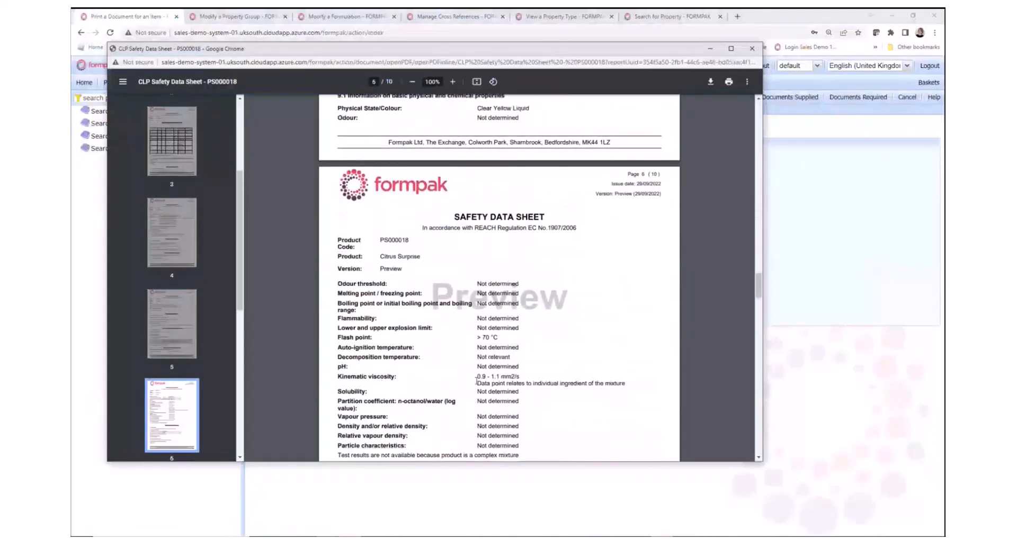
left_click_drag(477, 376, 520, 377)
left_click(500, 387)
scroll(572, 328, "down", 3)
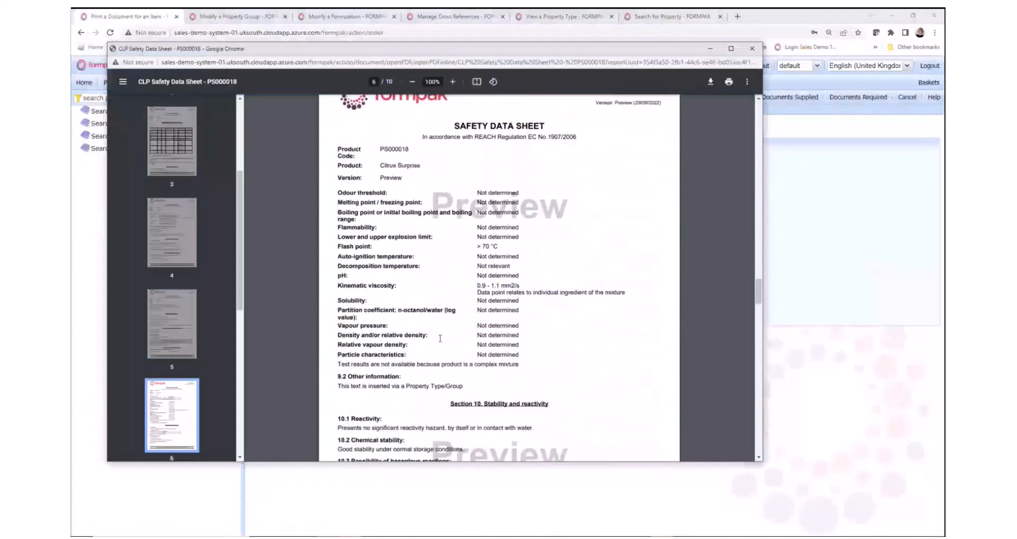
left_click_drag(338, 364, 526, 365)
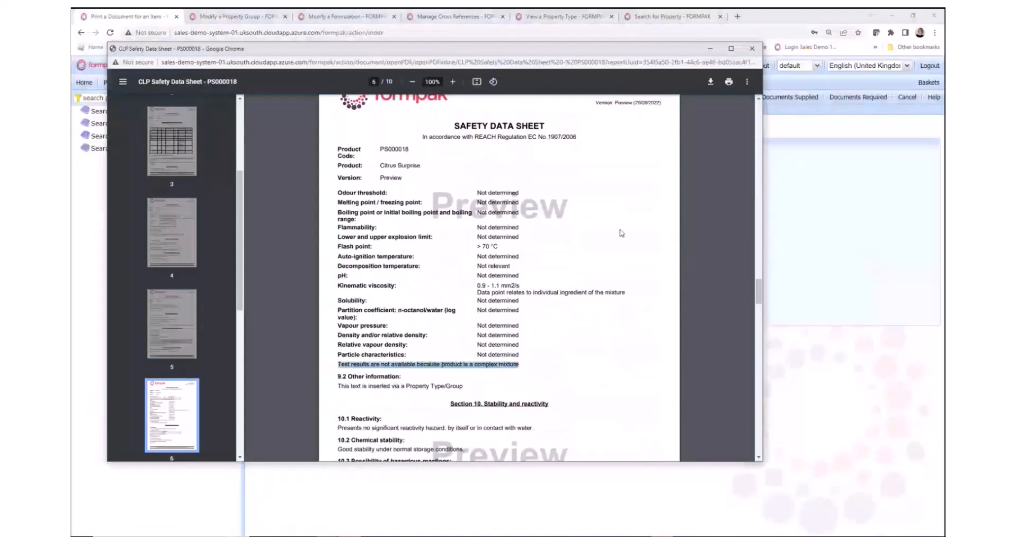
left_click(755, 51)
left_click(353, 382)
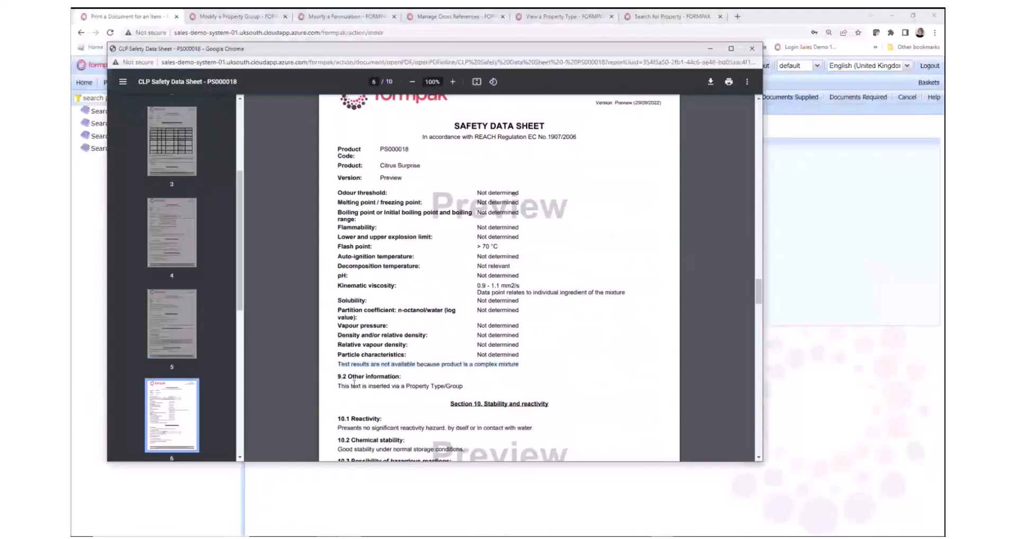
left_click_drag(349, 377, 403, 377)
Switch to slide 13 in PowerPoint and bring the Word document SDS Notes - Client Guide into view over it
key("alt+Tab")
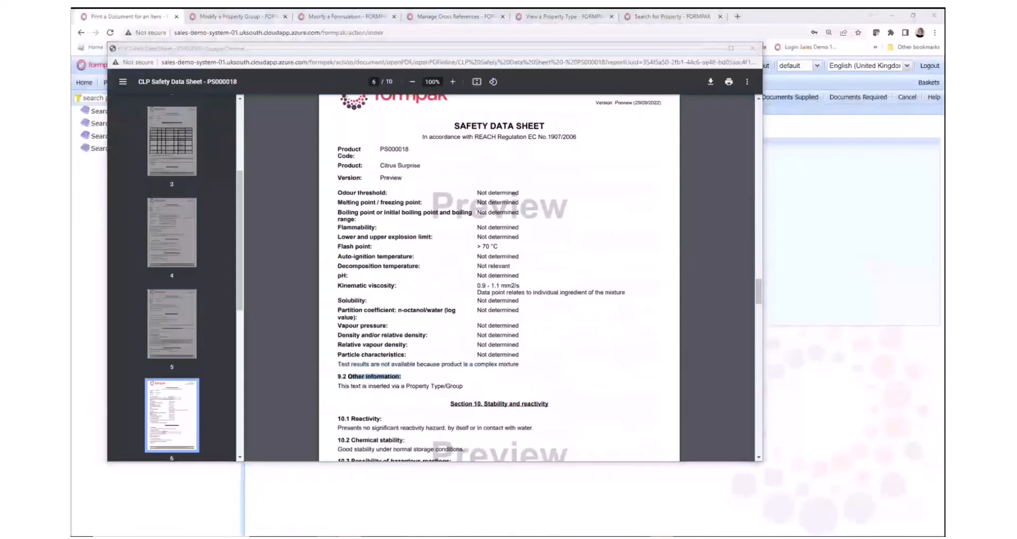
left_click(583, 418)
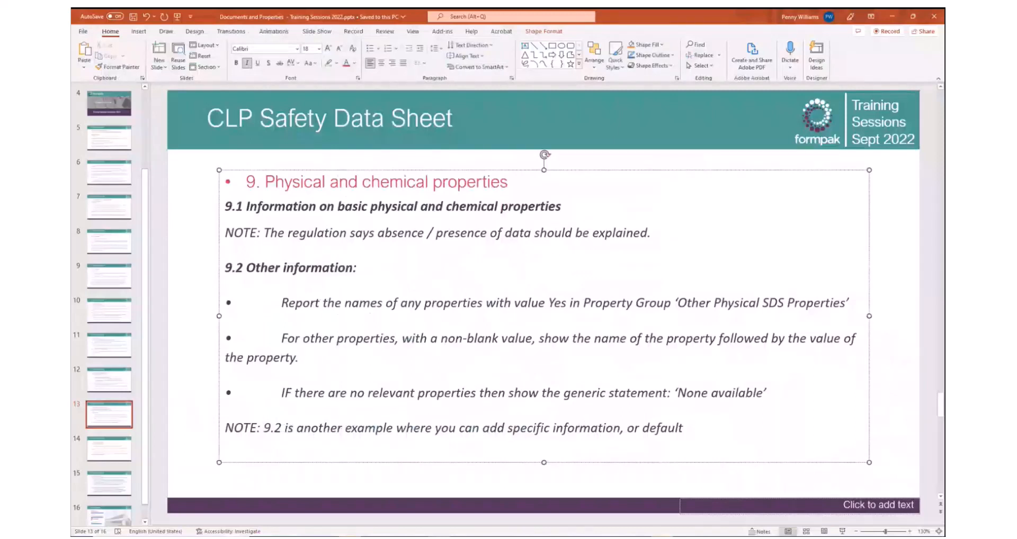
left_click_drag(944, 75, 483, 68)
left_click(629, 341)
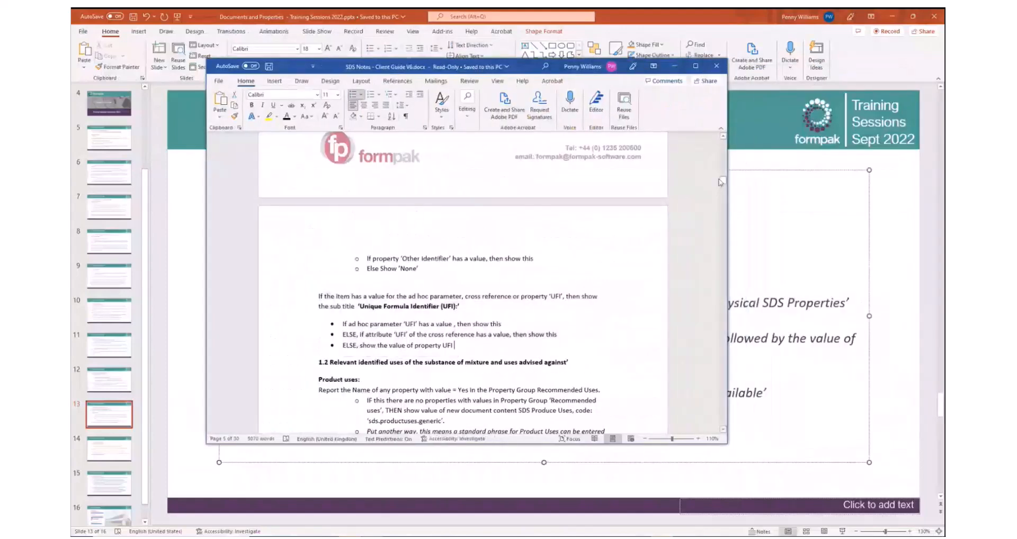
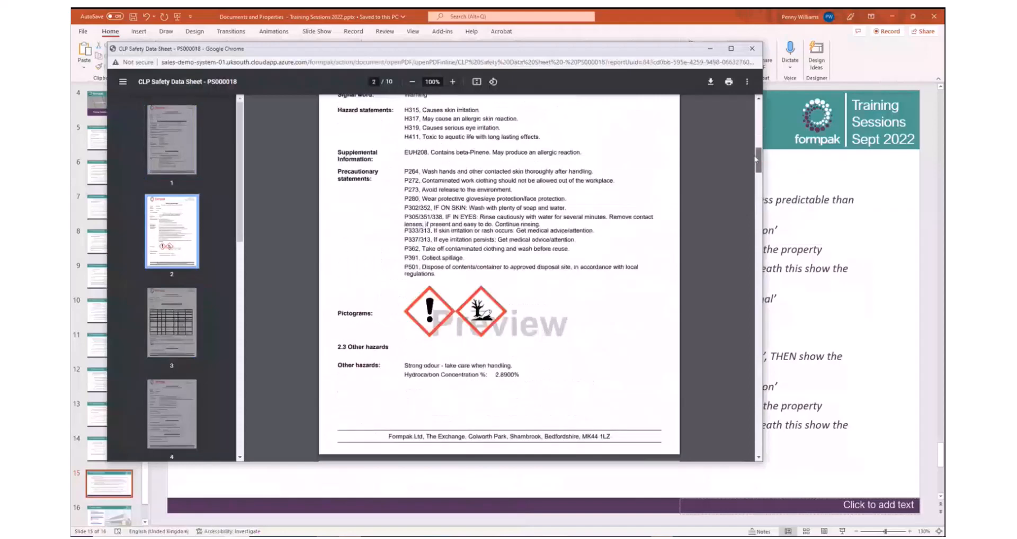
Examine the Other hazards text and hydrocarbon concentration in section 2.3 of the preview, and move the preview off slide 15
scroll(757, 157, "down", 1)
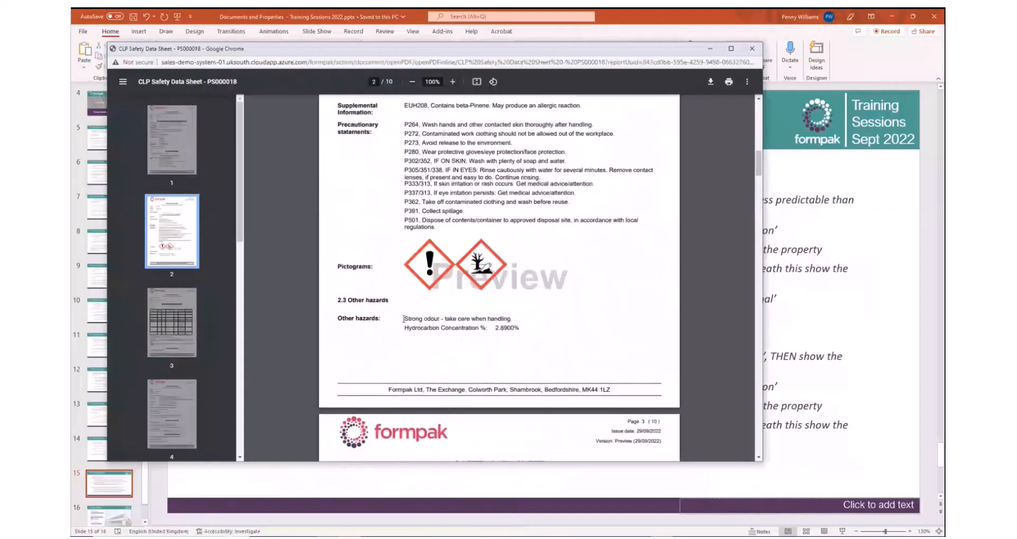
left_click_drag(404, 318, 519, 327)
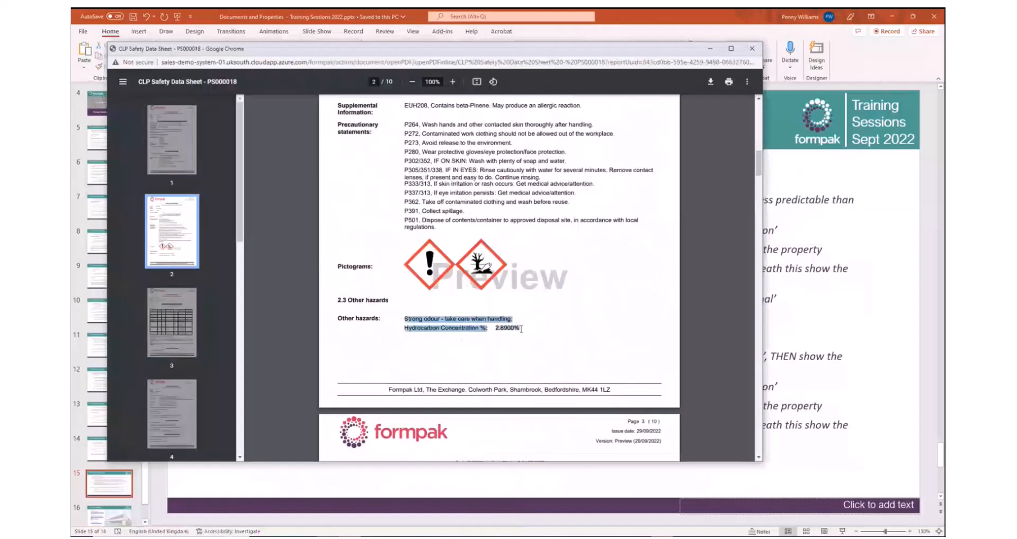
left_click(404, 330)
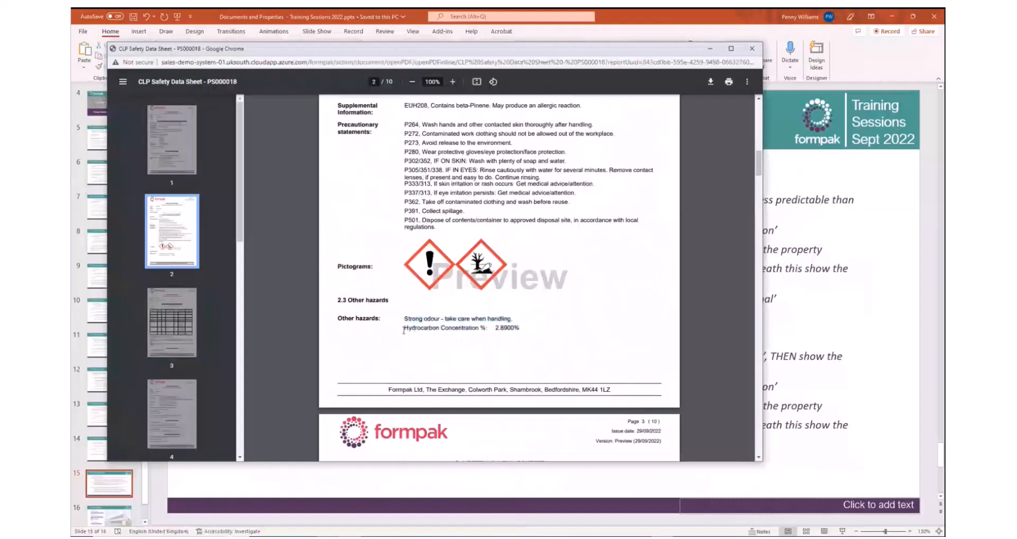
left_click_drag(403, 331, 483, 329)
left_click_drag(642, 49, 945, 111)
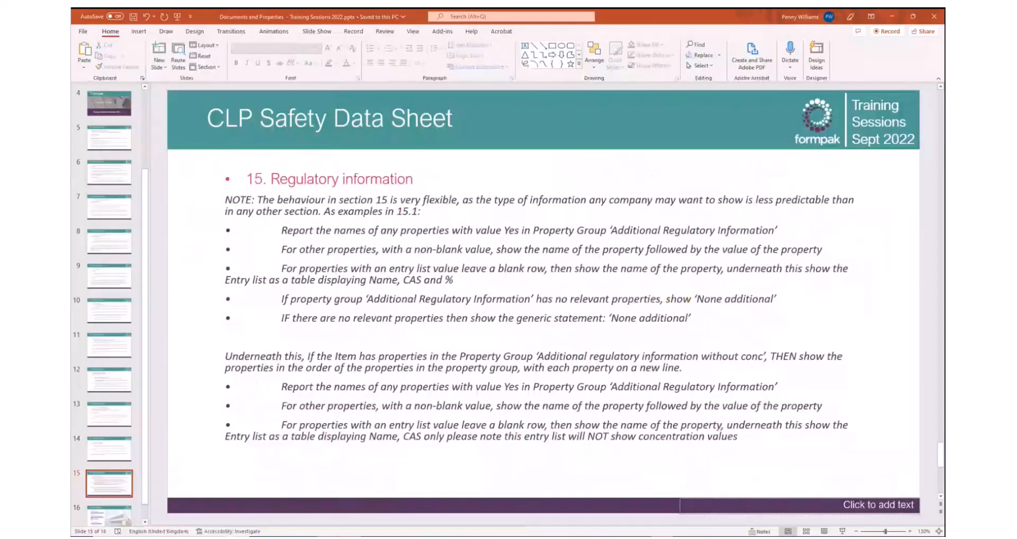
Switch back to Formpak, set the document language to French (France) and preview the CLP Safety Data Sheet
mouse_move(329, 537)
left_click(198, 502)
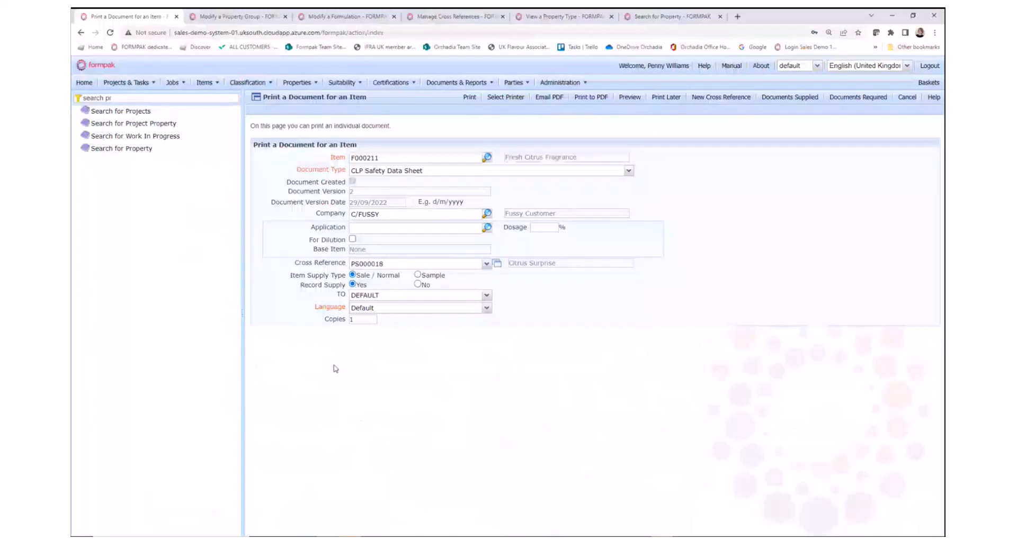
left_click(487, 308)
type("f")
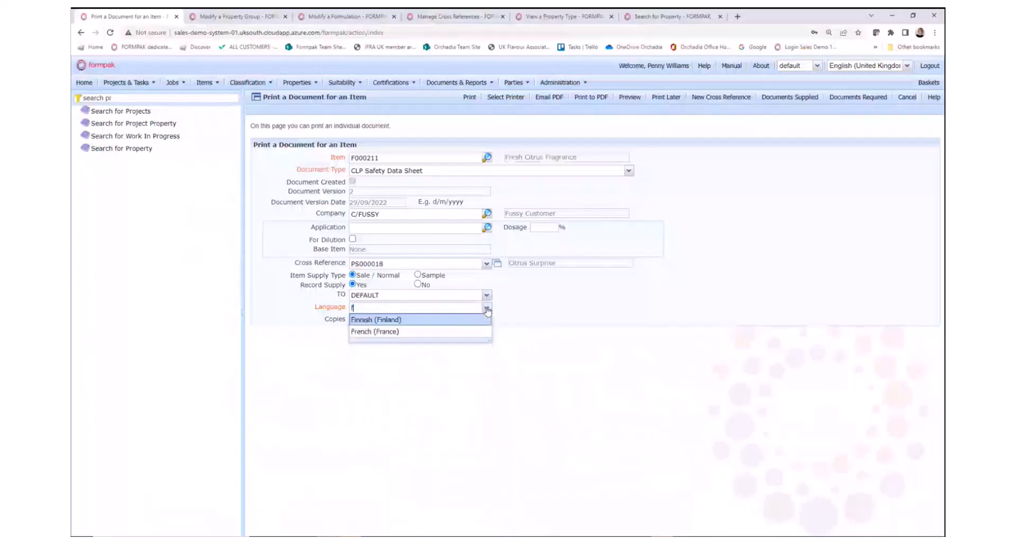
type("rench (France")
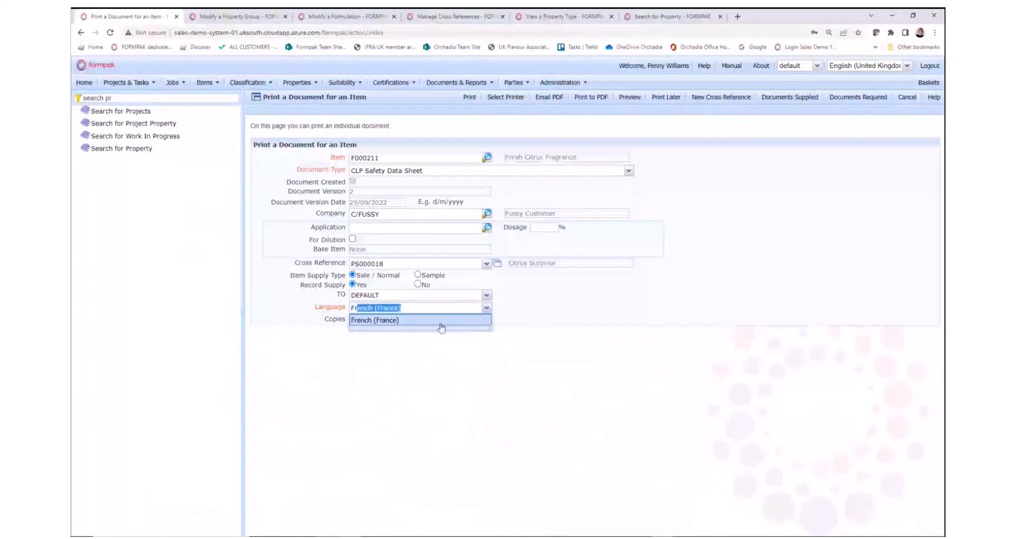
left_click(440, 320)
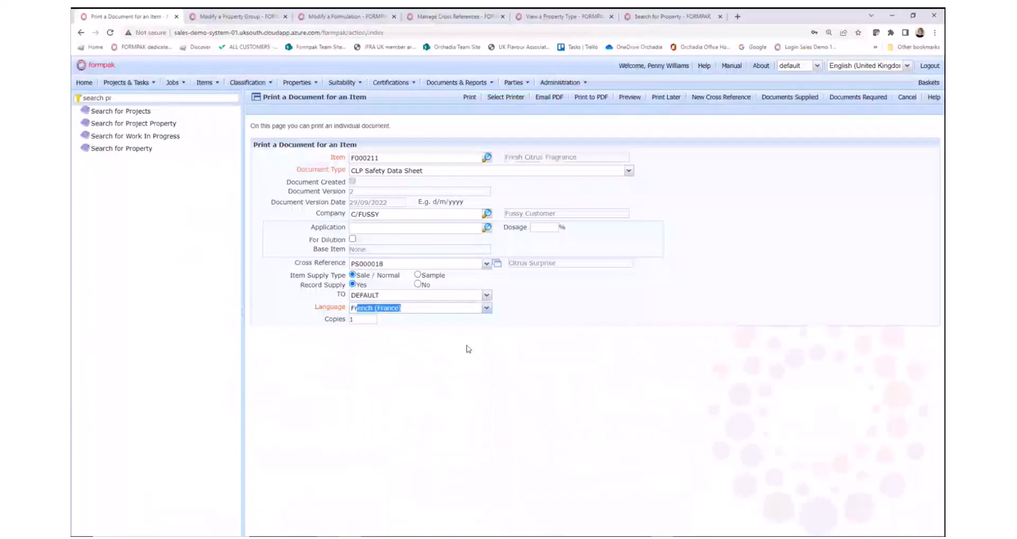
left_click(630, 99)
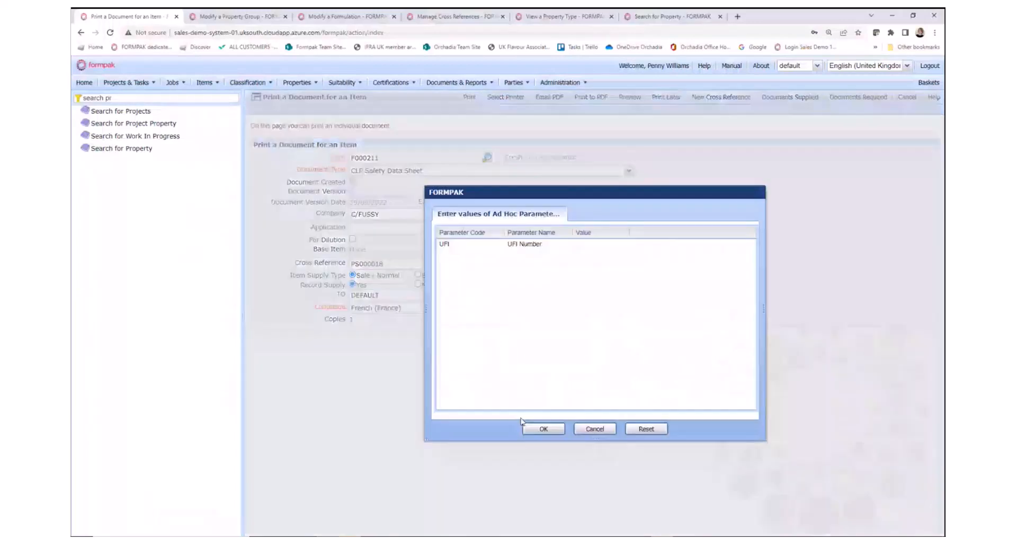
left_click(545, 426)
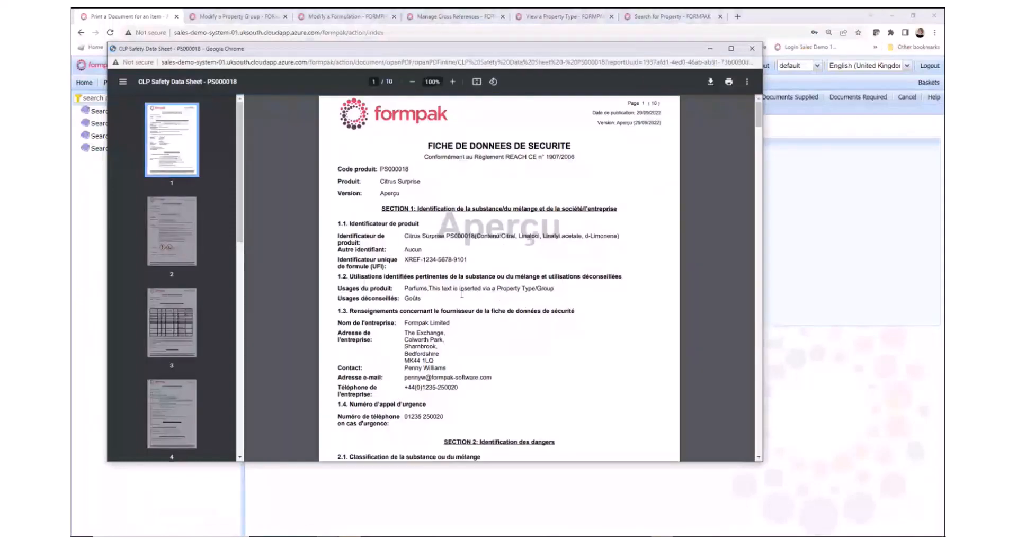
Examine the French data sheet from section 1.2 to section 4, comparing translated phrases with property texts still in English
left_click_drag(430, 288, 555, 288)
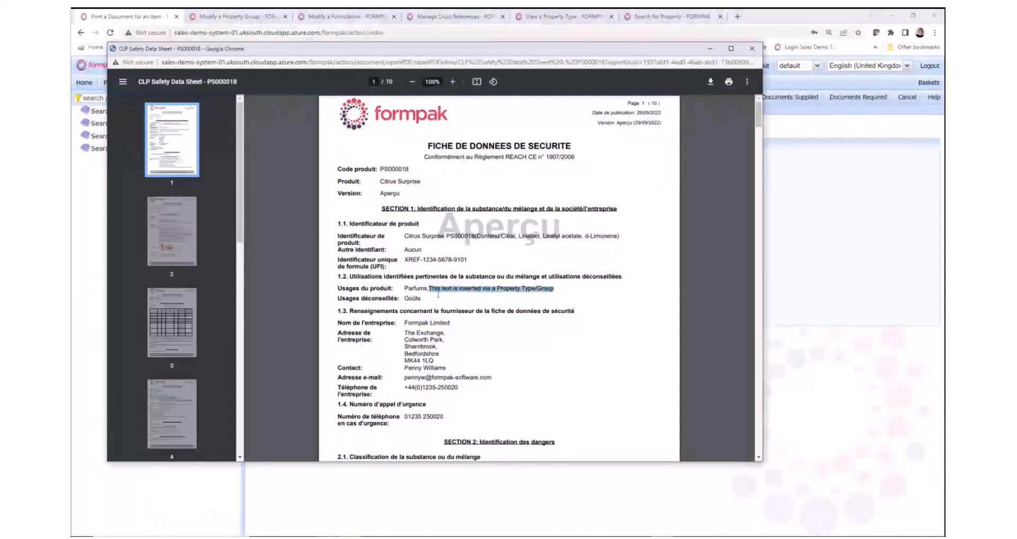
scroll(478, 318, "down", 3)
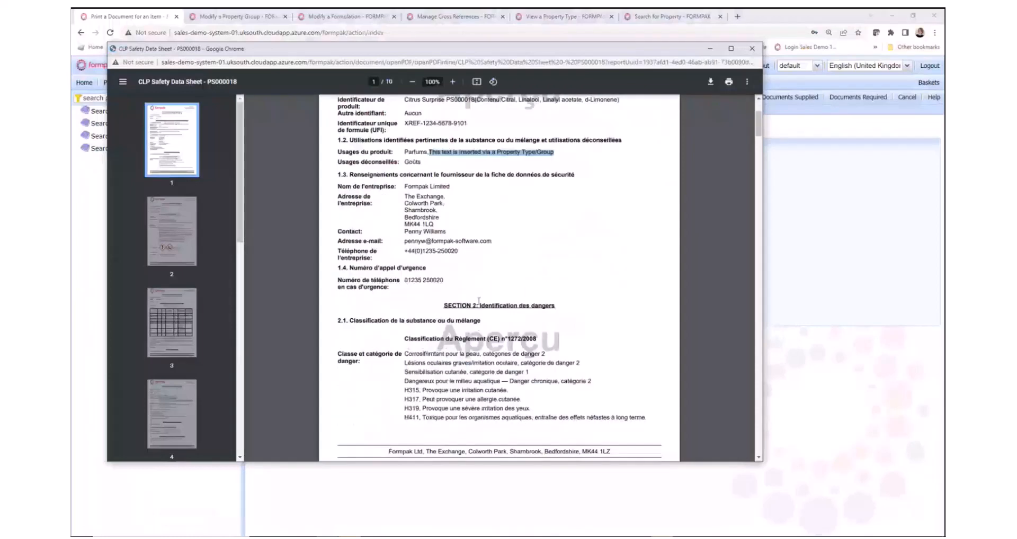
scroll(479, 301, "down", 12)
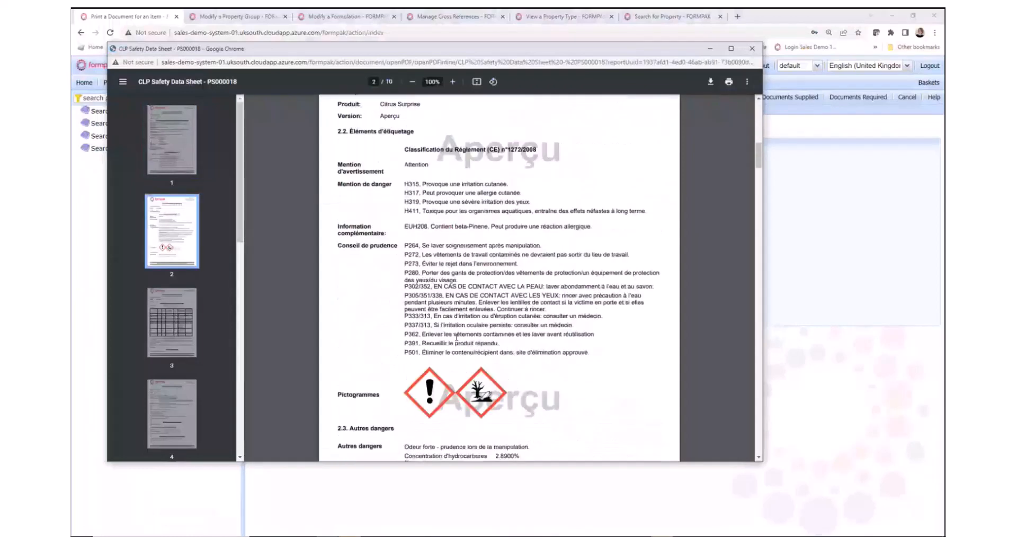
scroll(456, 337, "down", 3)
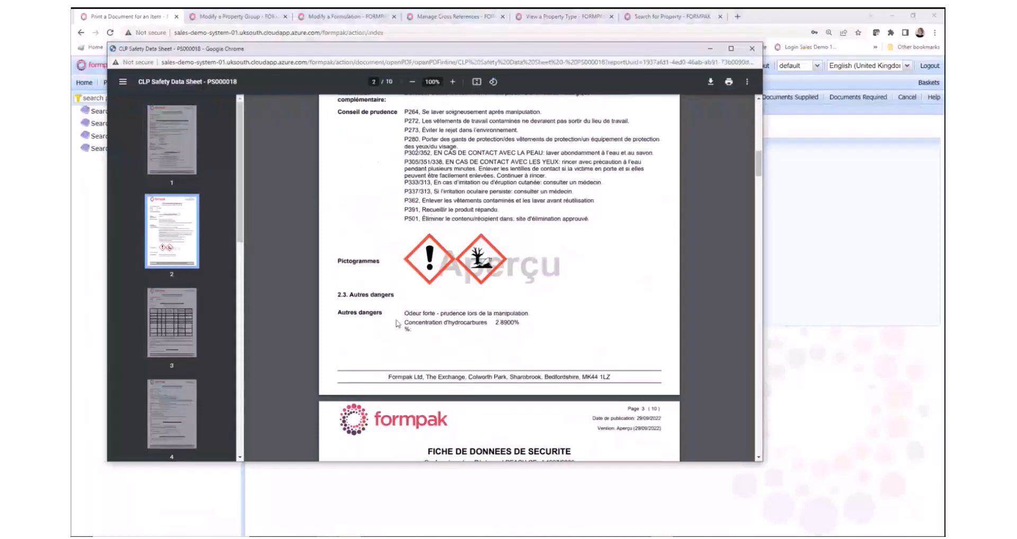
left_click_drag(404, 322, 489, 324)
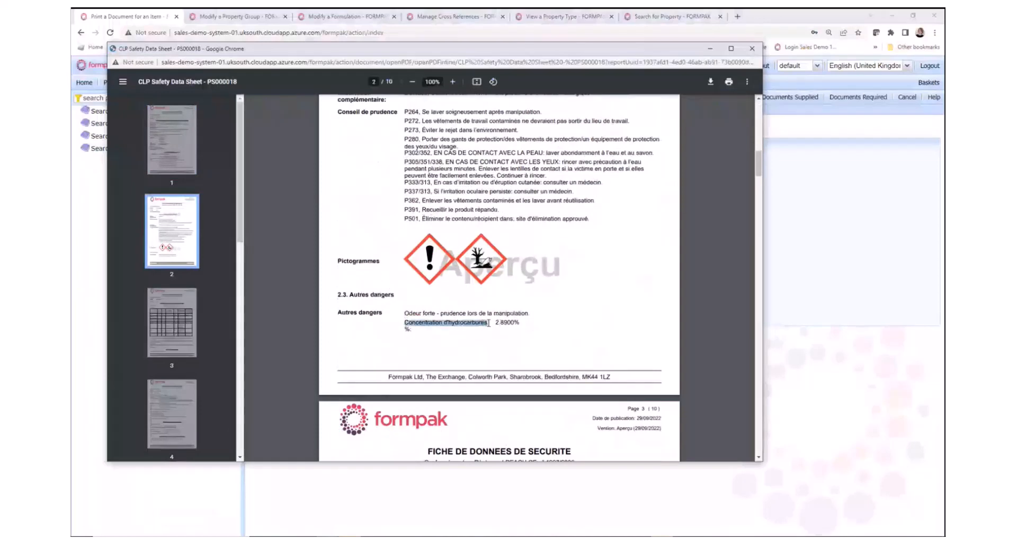
left_click(469, 344)
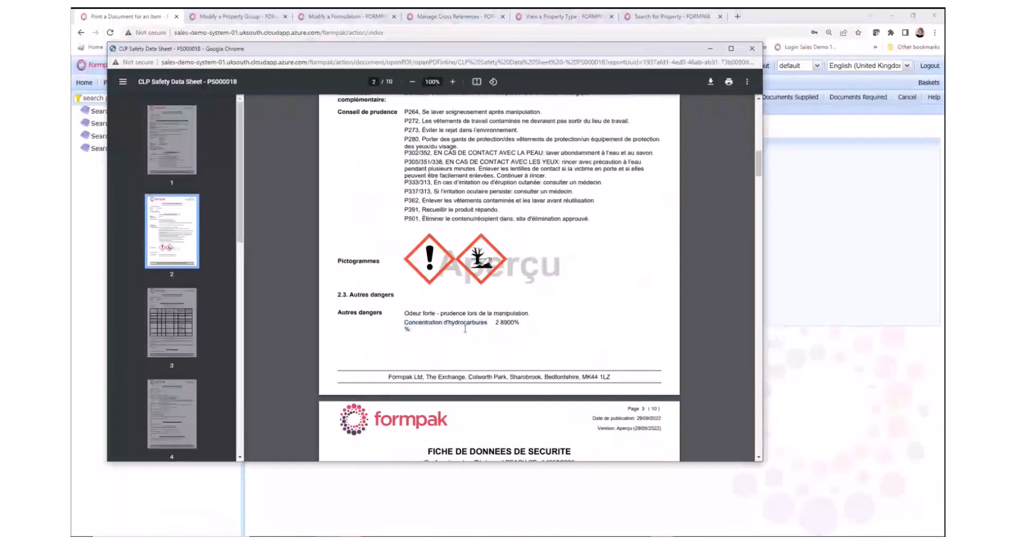
scroll(409, 272, "down", 2)
scroll(448, 359, "down", 10)
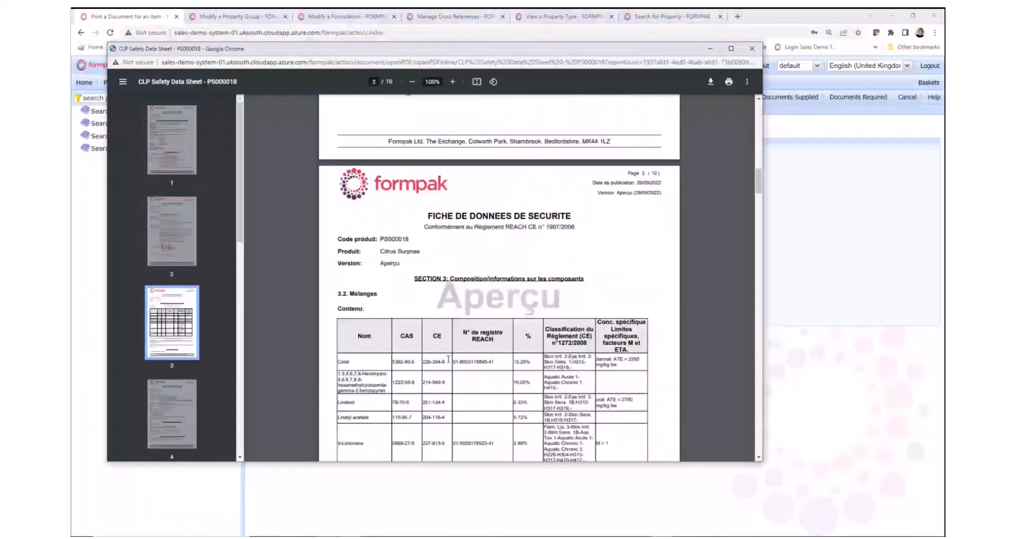
scroll(448, 359, "down", 3)
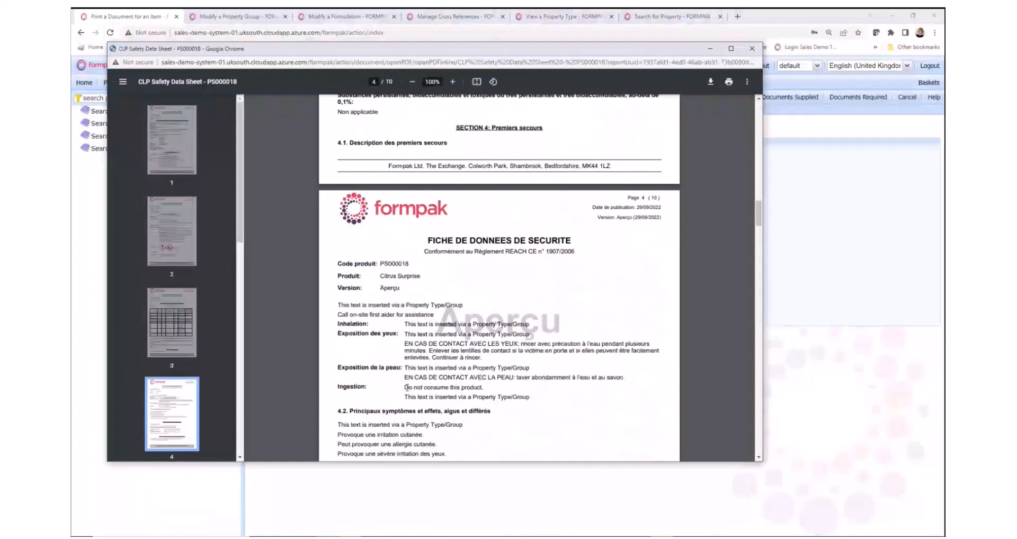
Examine the French data sheet from section 4 to section 10, comparing untranslated property texts such as the ingestion and viscosity notes with translated phrases
left_click_drag(403, 387, 486, 388)
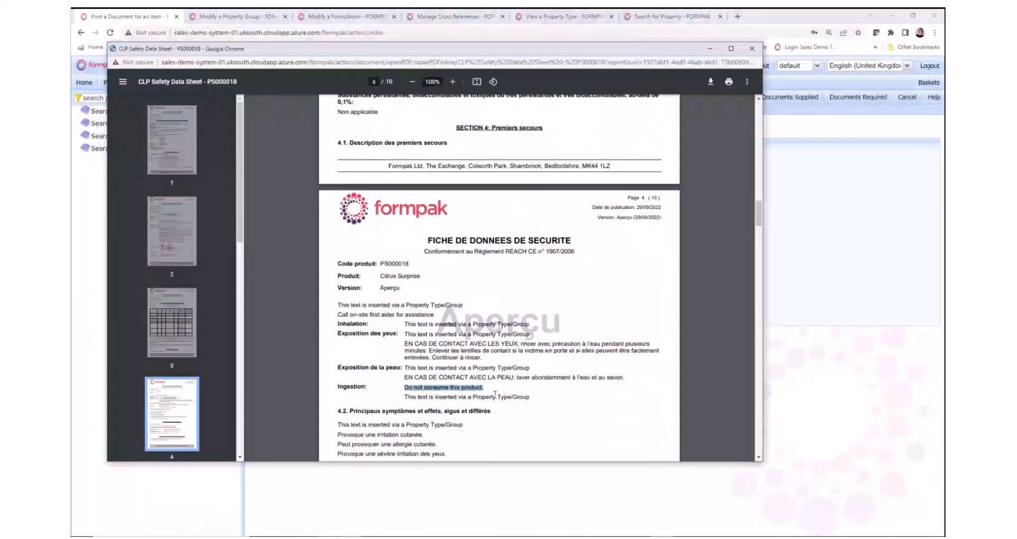
scroll(567, 403, "down", 9)
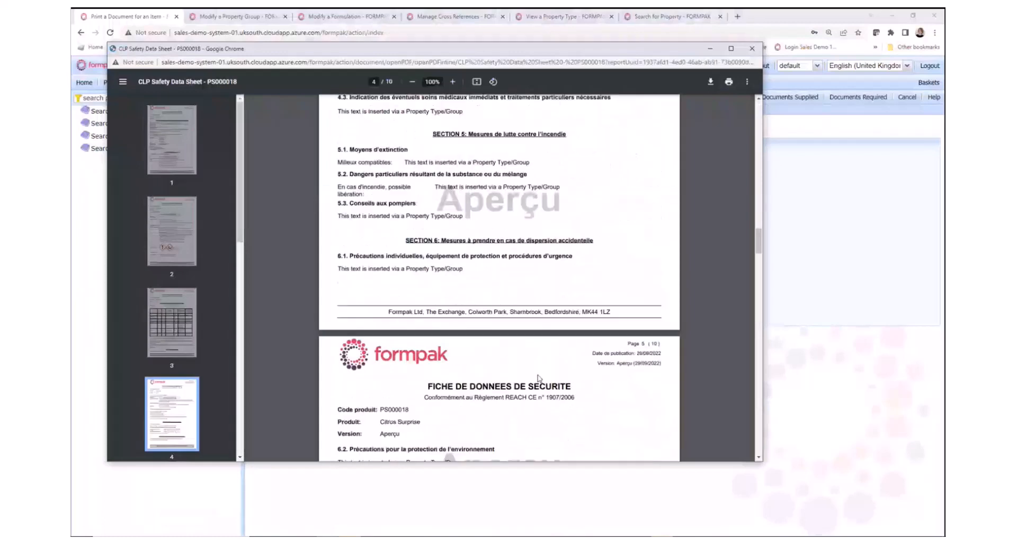
scroll(539, 378, "down", 3)
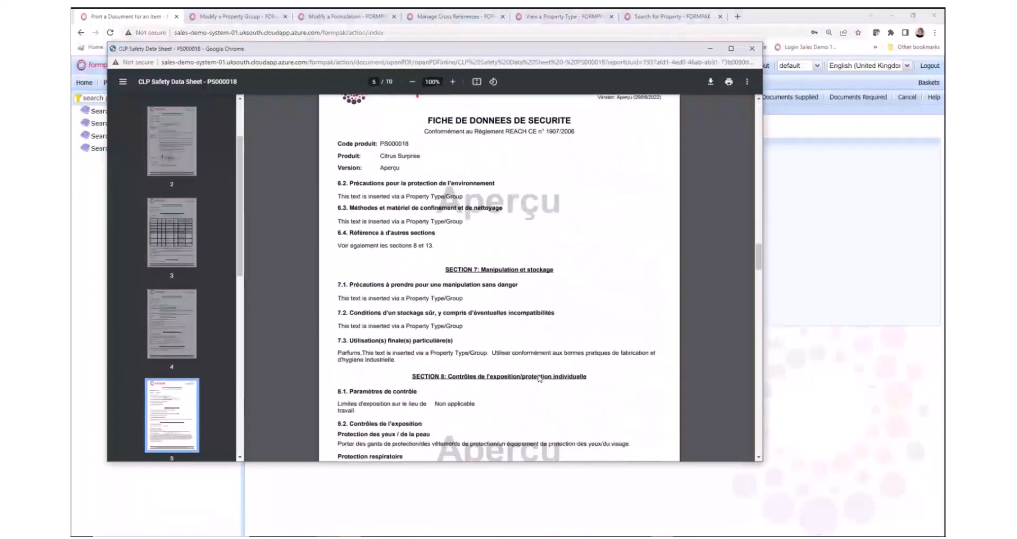
scroll(539, 378, "down", 1)
scroll(539, 378, "down", 6)
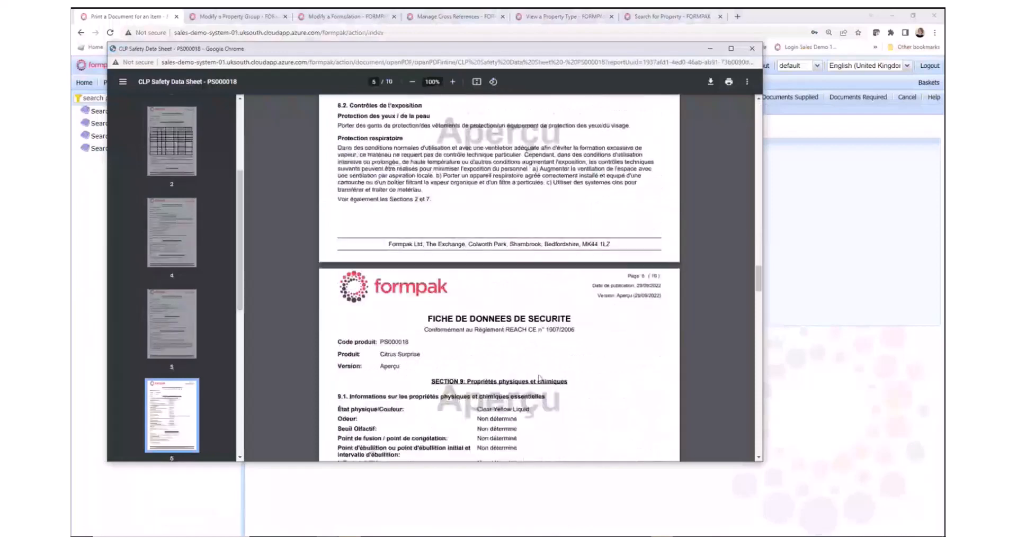
scroll(545, 378, "down", 5)
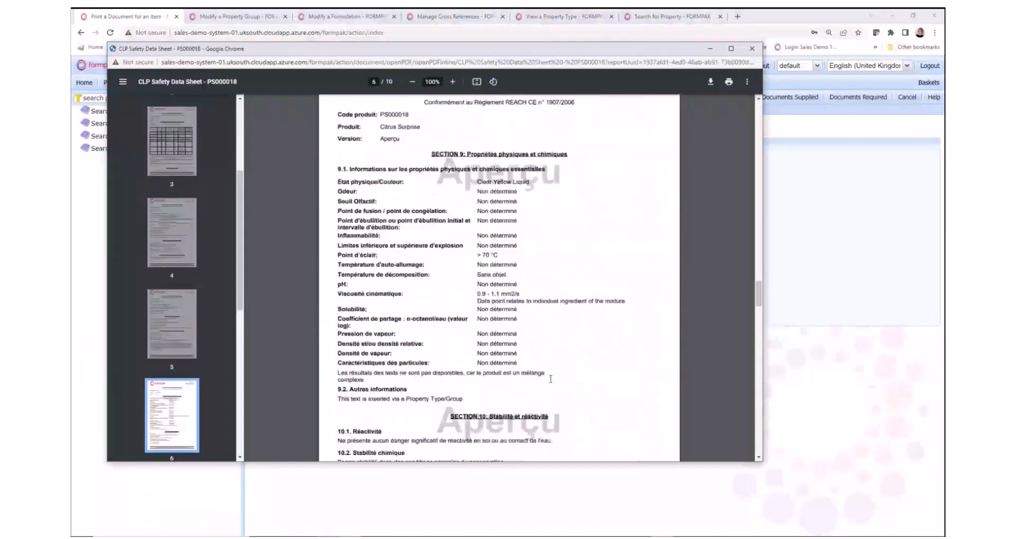
scroll(555, 383, "down", 1)
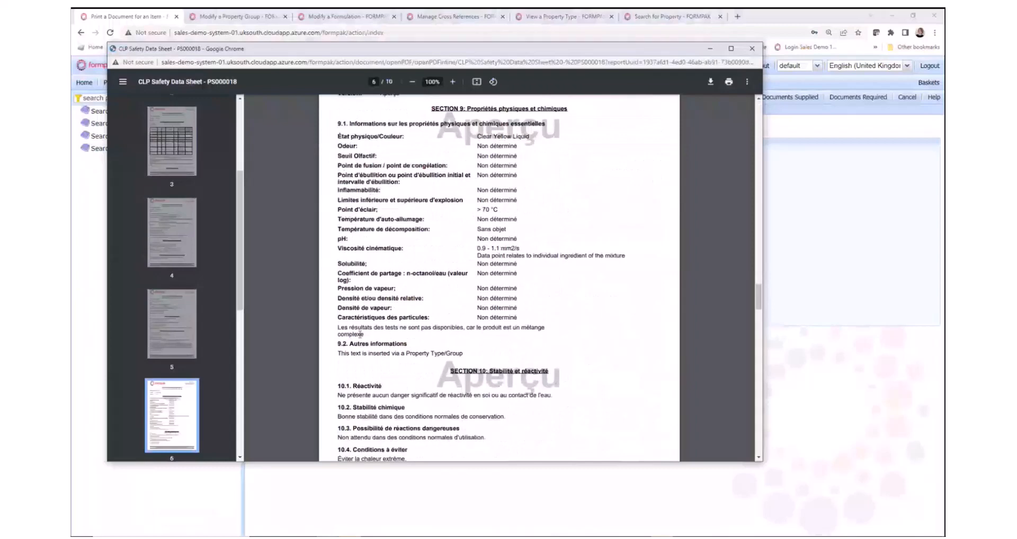
left_click_drag(339, 329, 368, 335)
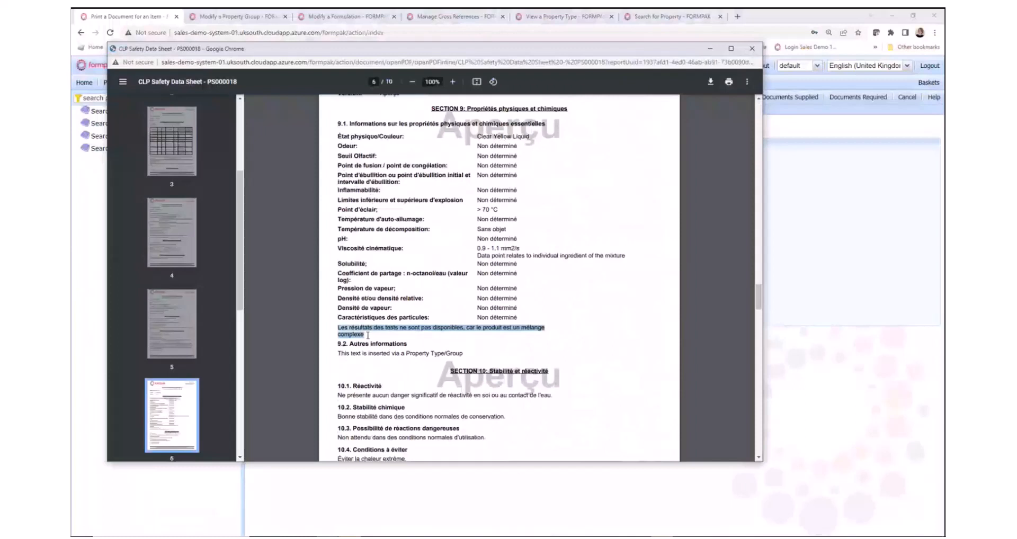
left_click_drag(477, 256, 632, 252)
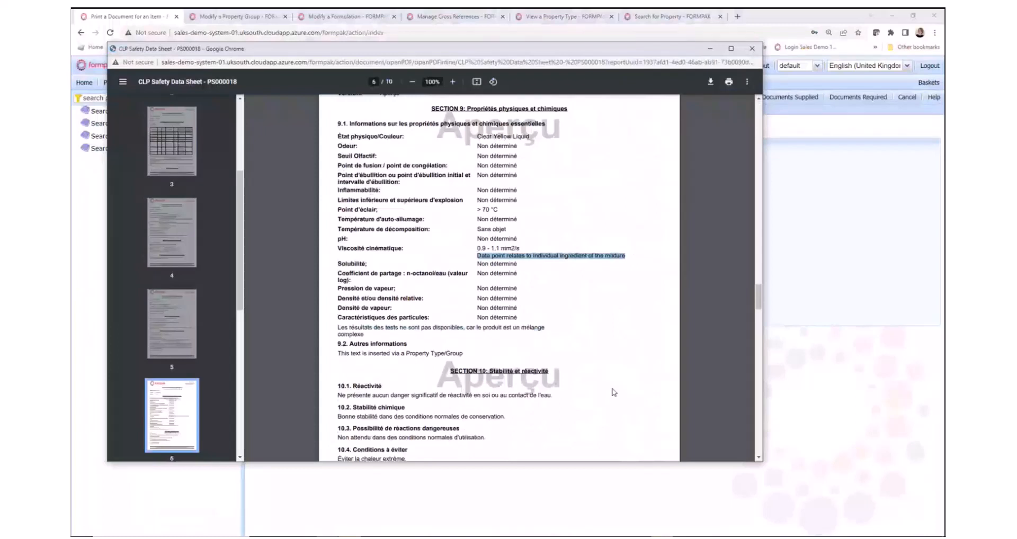
Minimise the data sheet preview and open the Enter Translations page by filtering the functions for "trans"
left_click(710, 50)
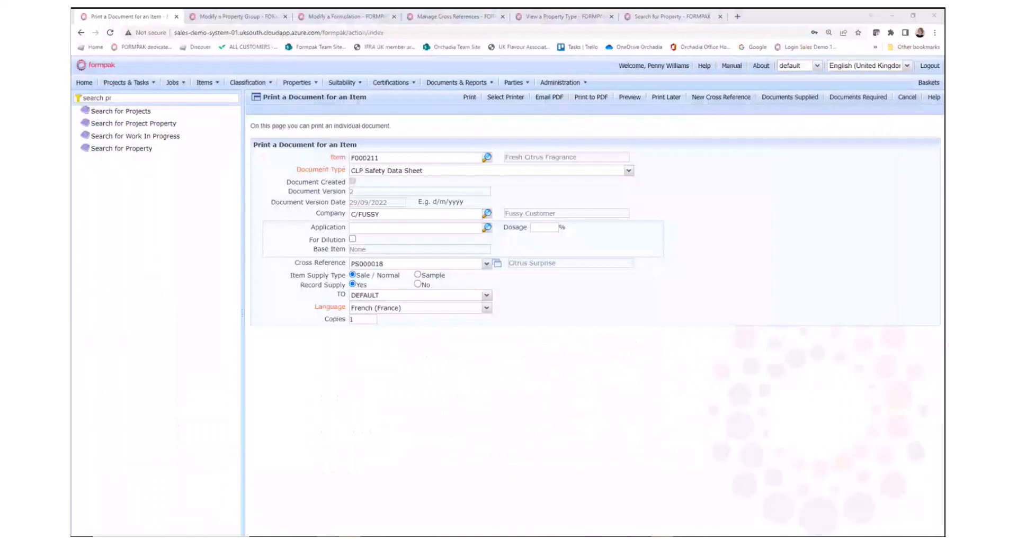
left_click(114, 98)
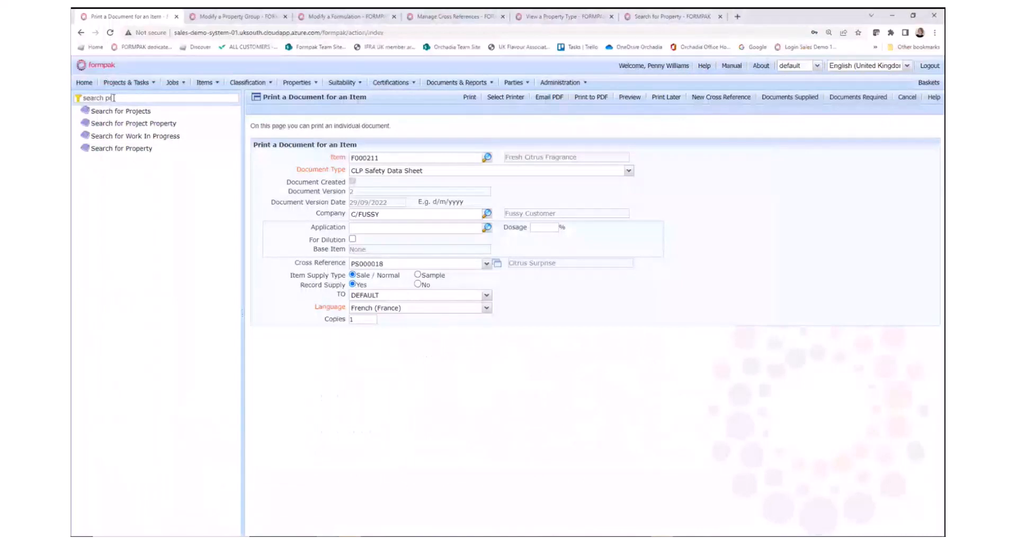
left_click_drag(114, 98, 81, 97)
type("trans")
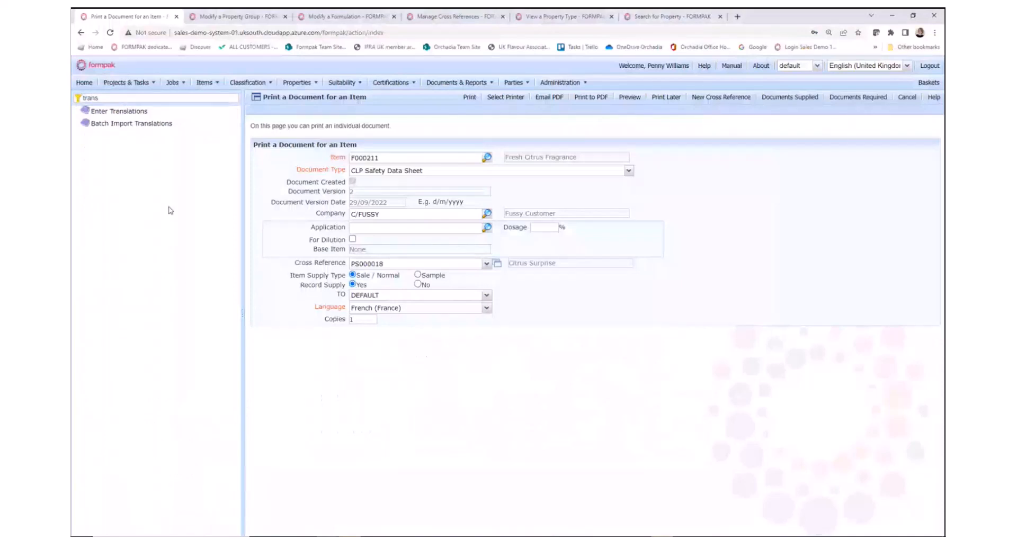
left_click(127, 117)
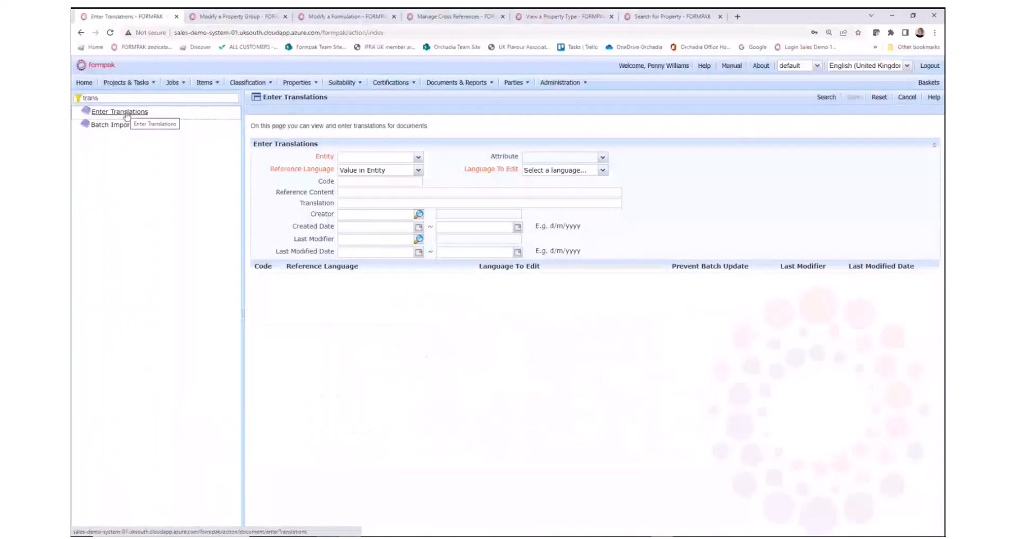
Set the translation entity to Property and the language to edit to French (France)
left_click(419, 158)
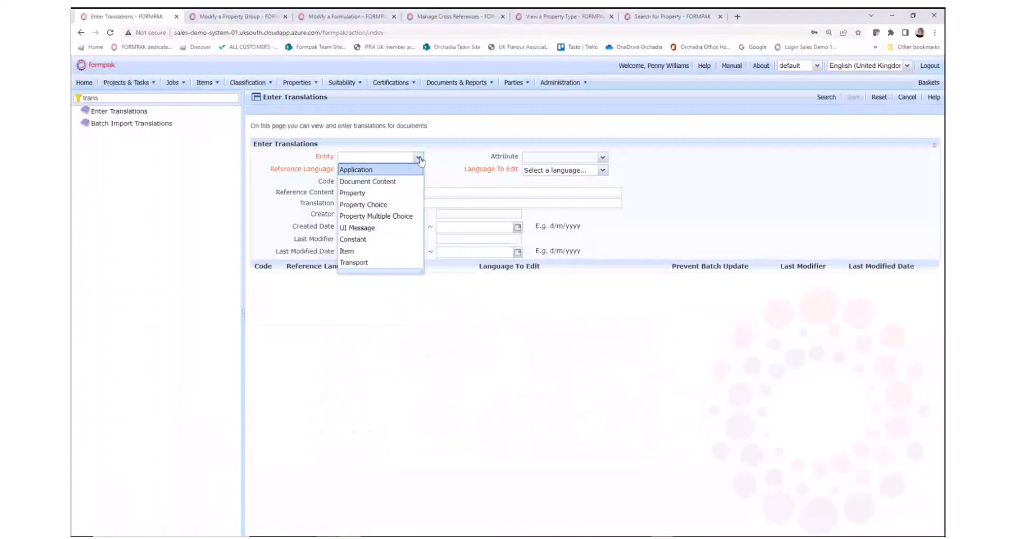
left_click(360, 193)
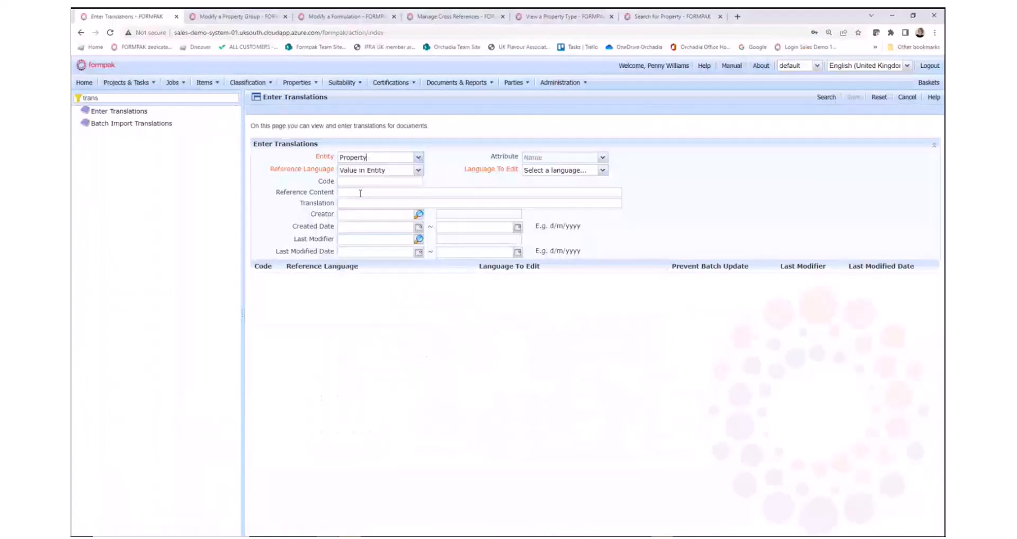
left_click(603, 170)
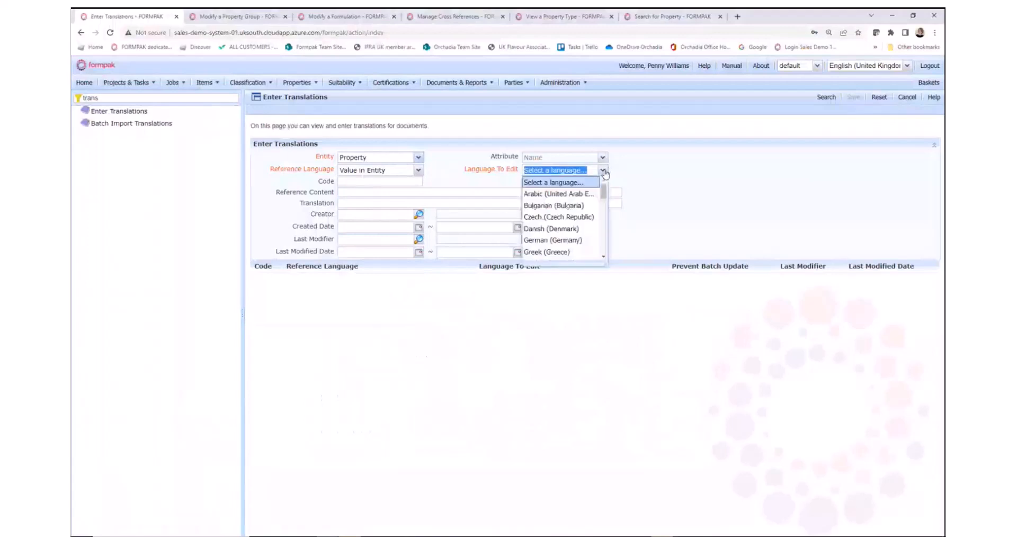
type("fren")
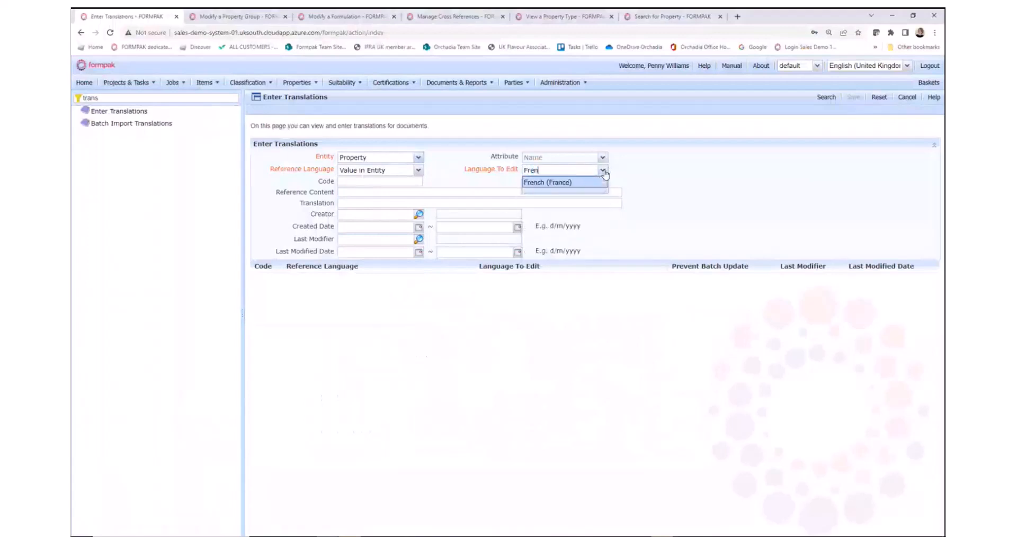
left_click(582, 182)
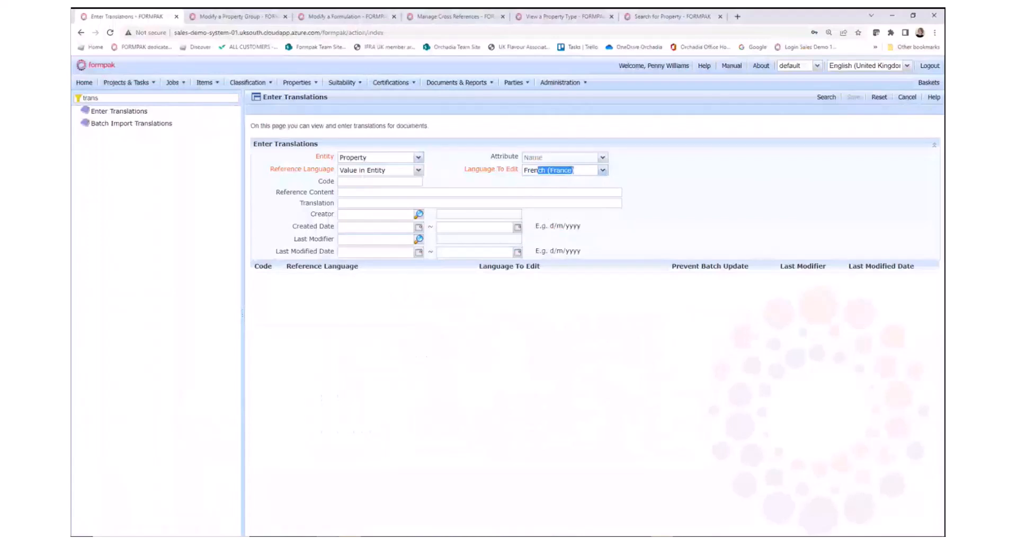
Search the property translations for reference content "hydrocarbon" and move the data sheet preview out of view
left_click(346, 190)
type("hydroca")
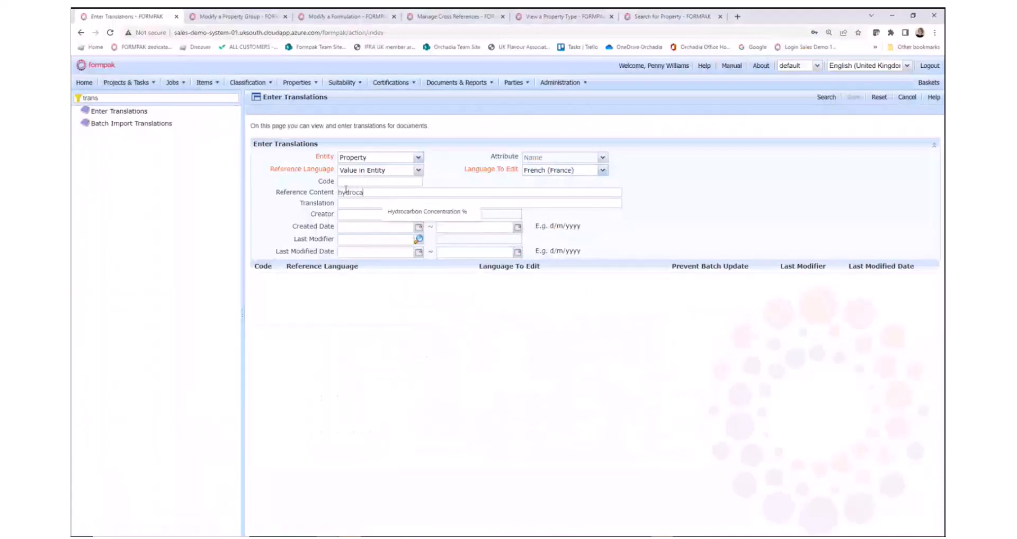
type("rbon")
left_click(825, 99)
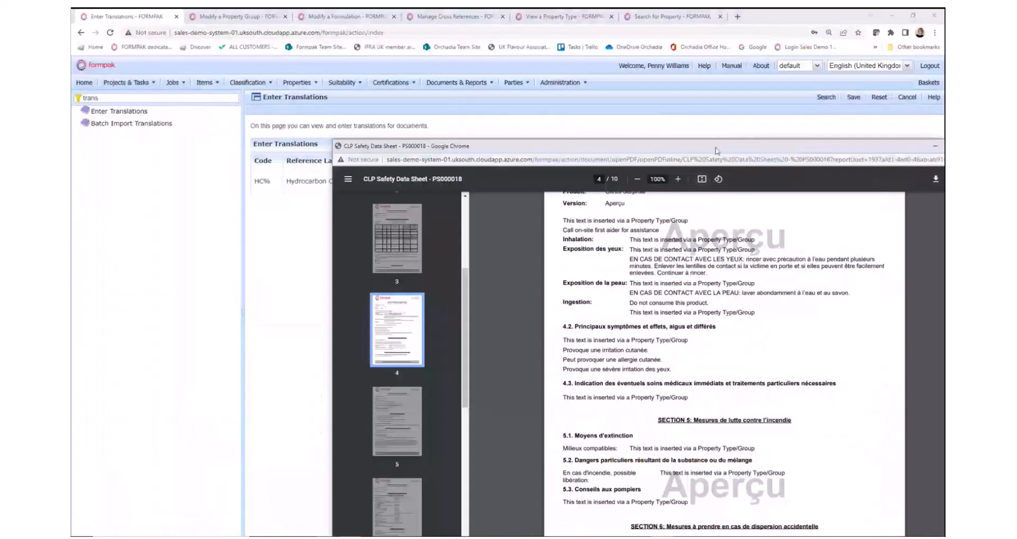
left_click_drag(715, 150, 1016, 151)
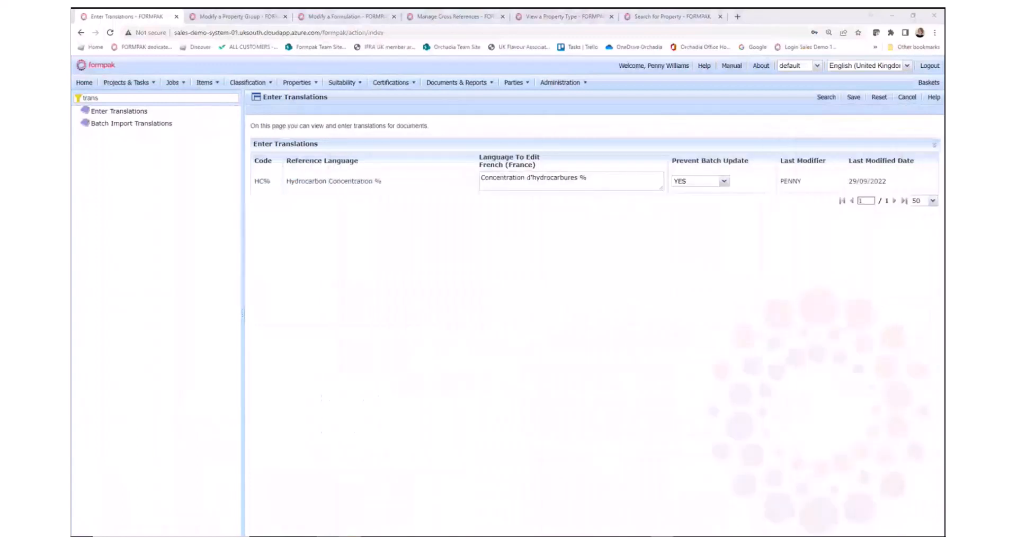
Show the search criteria again, replace the reference content, and search for the "Do not consume this product." property text
left_click(616, 152)
left_click_drag(376, 194, 323, 195)
key("BackSpace")
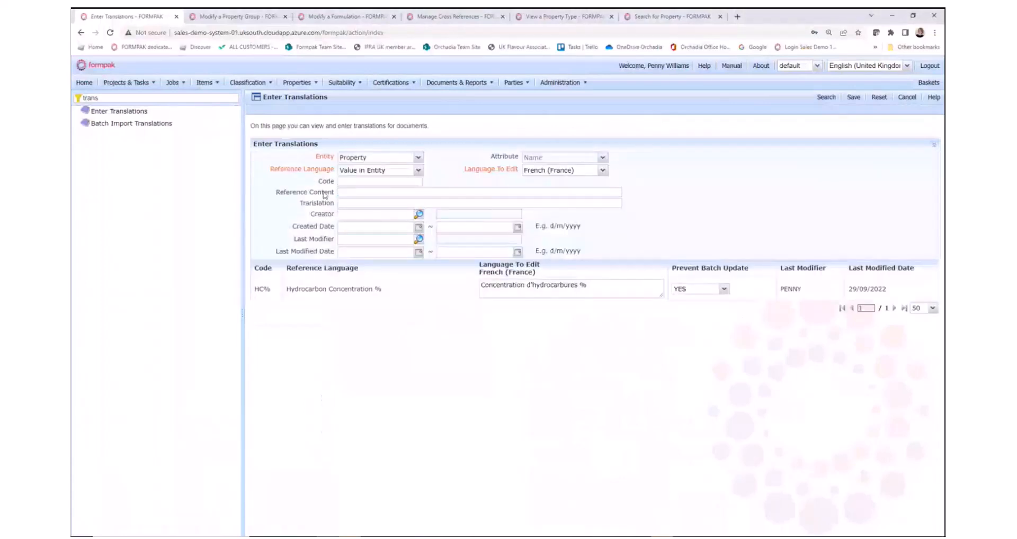
type("consumo")
left_click(825, 97)
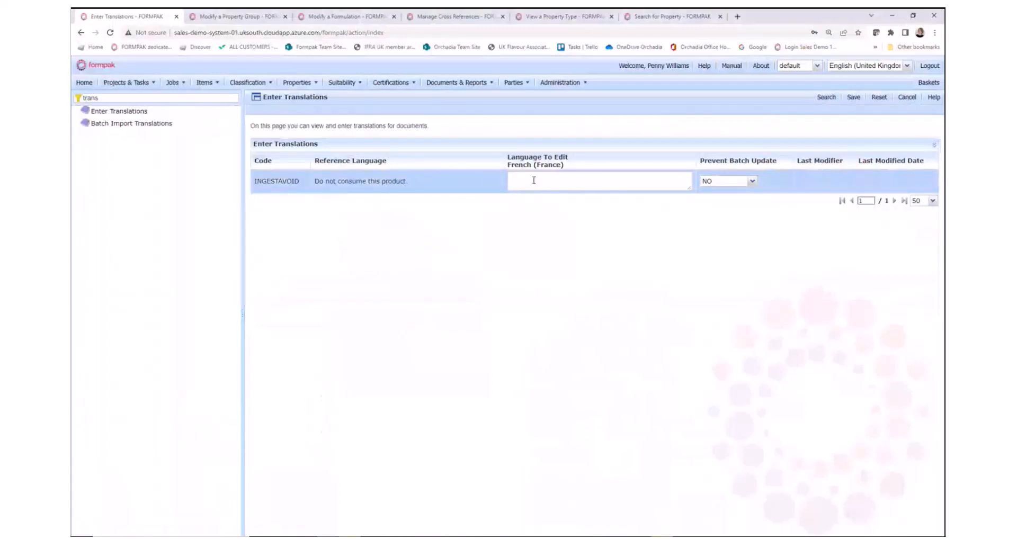
In a new browser tab, use Google to translate "Do not consume this product" to French and copy the translation
left_click(737, 17)
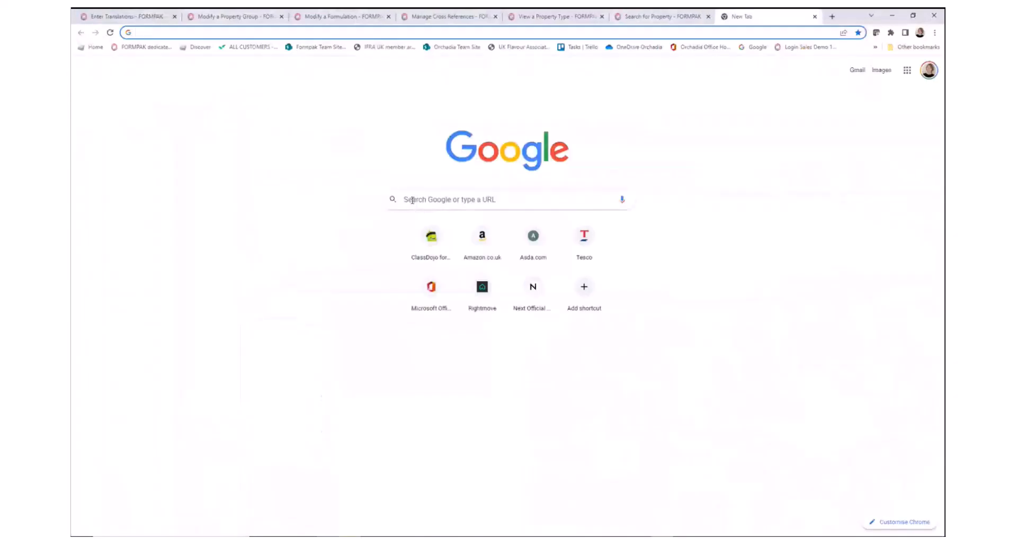
left_click(412, 200)
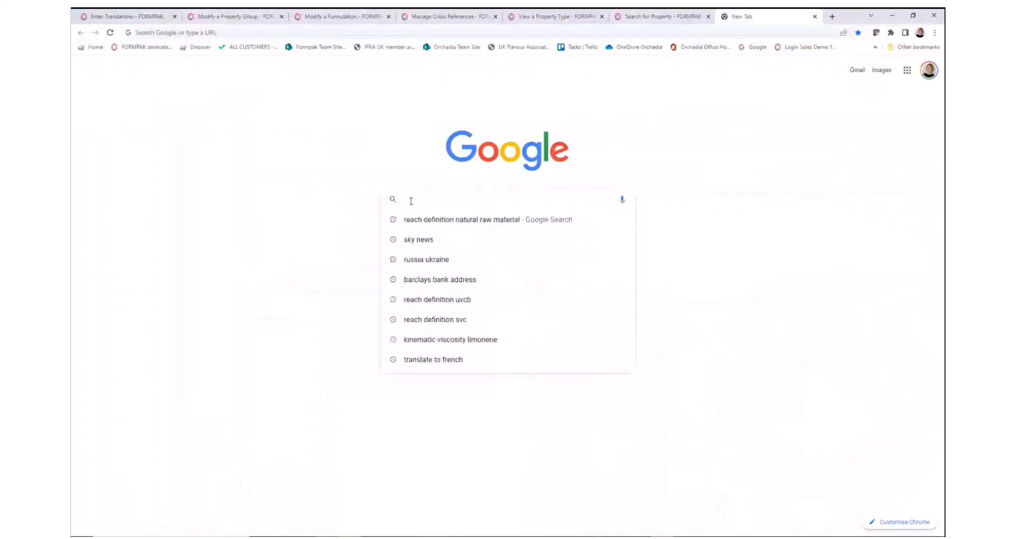
type("trans")
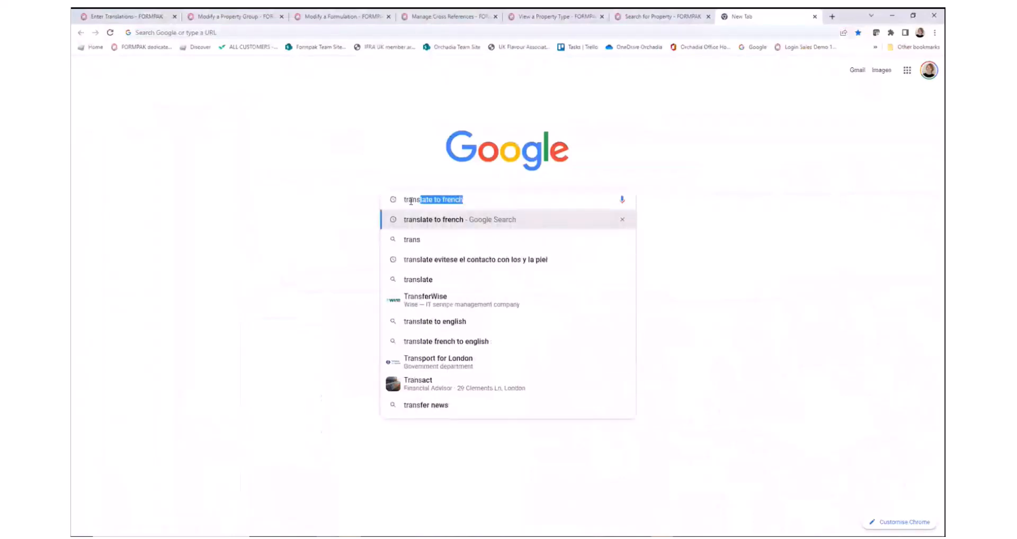
key("Return")
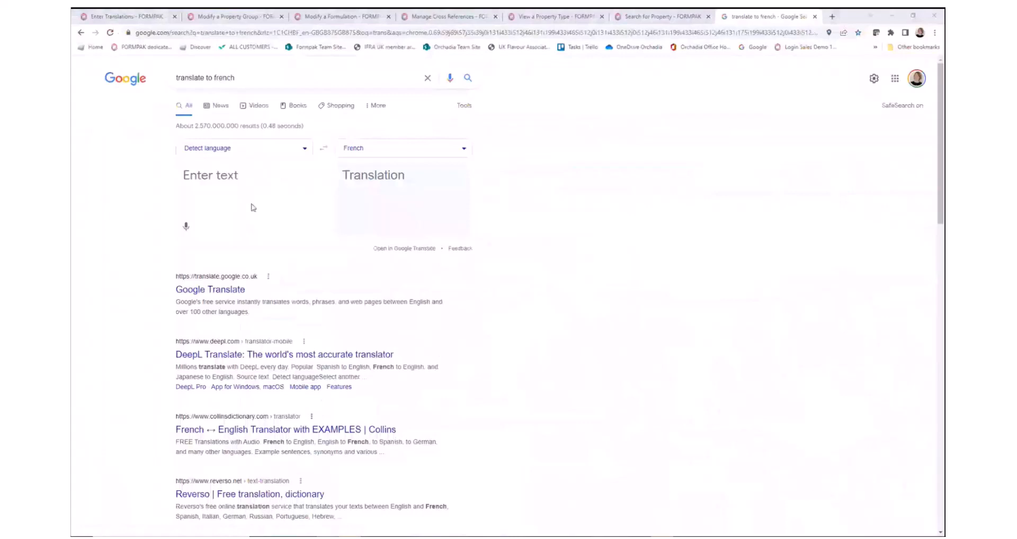
left_click(219, 192)
type("Do not consume this product")
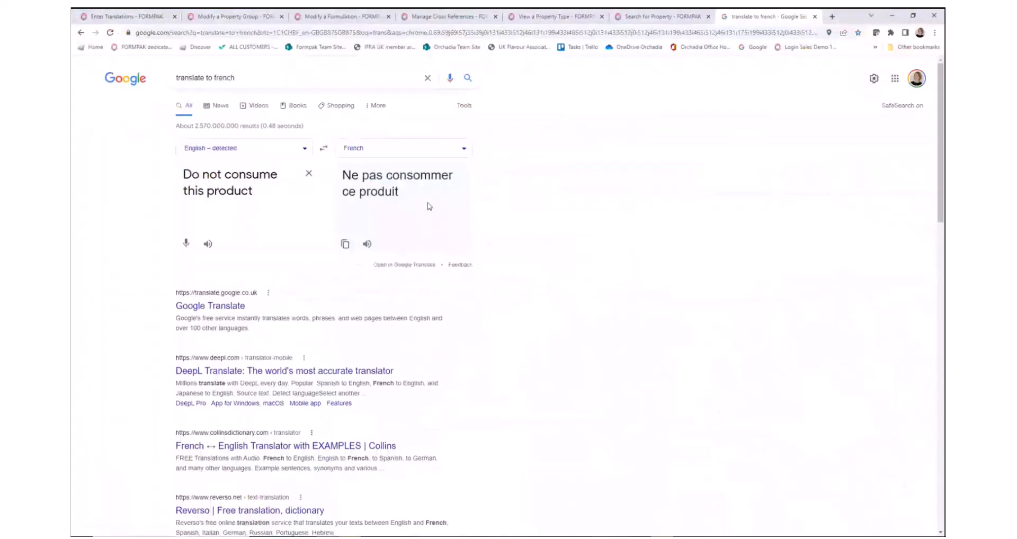
left_click_drag(409, 194, 343, 173)
key("ctrl+c")
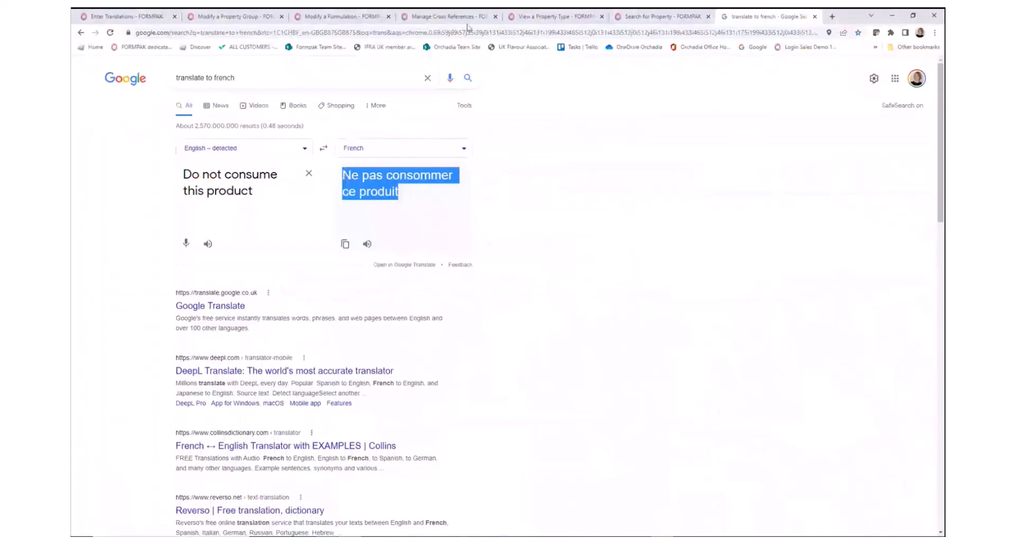
Back in Enter Translations, paste "Ne pas consommer ce produit" as the French text, set Prevent Batch Update to YES and save
left_click(667, 20)
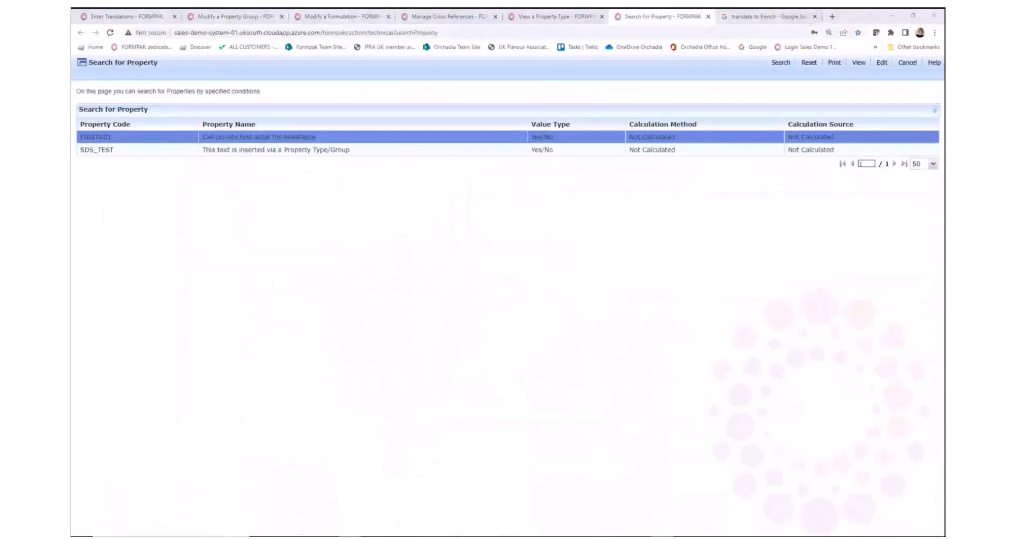
mouse_move(300, 538)
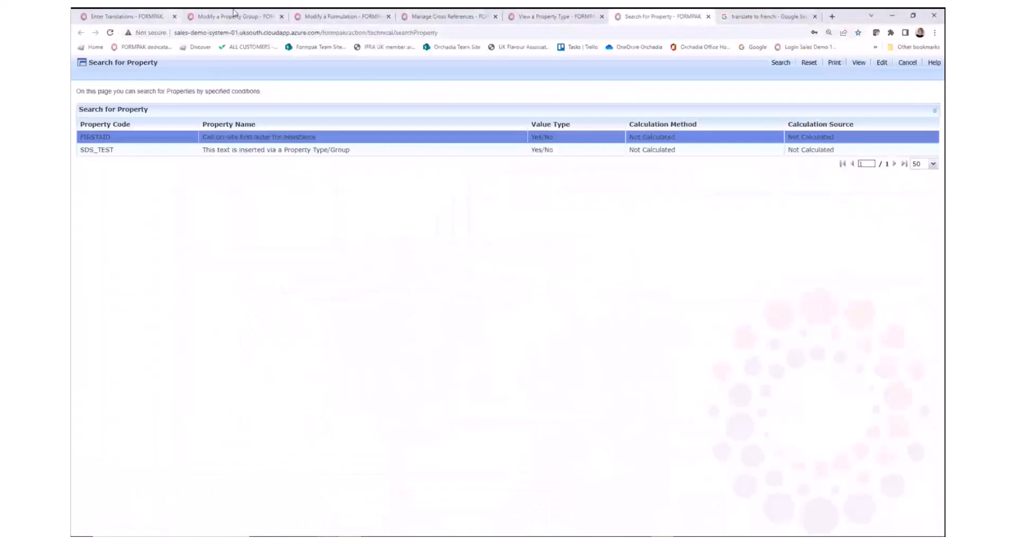
left_click(124, 17)
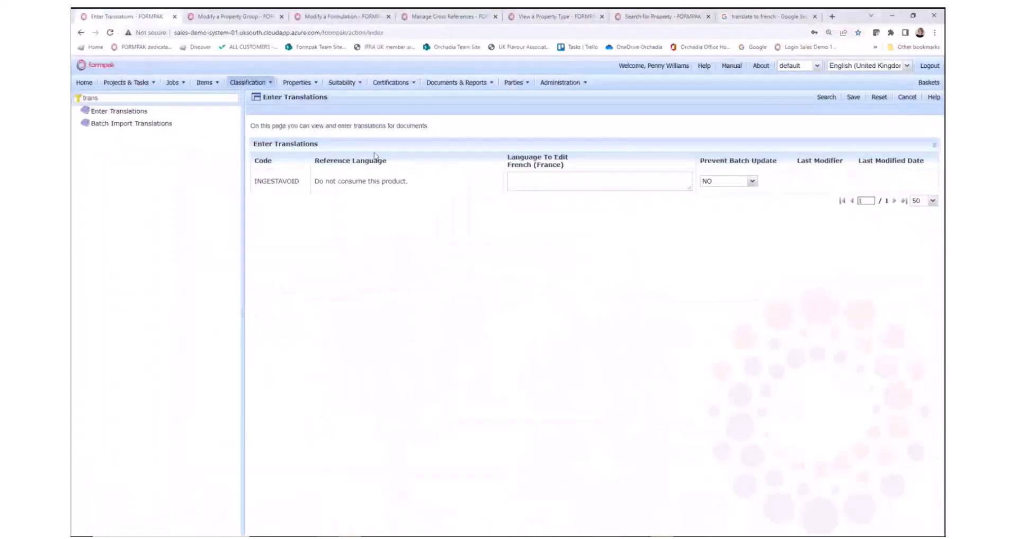
left_click(523, 178)
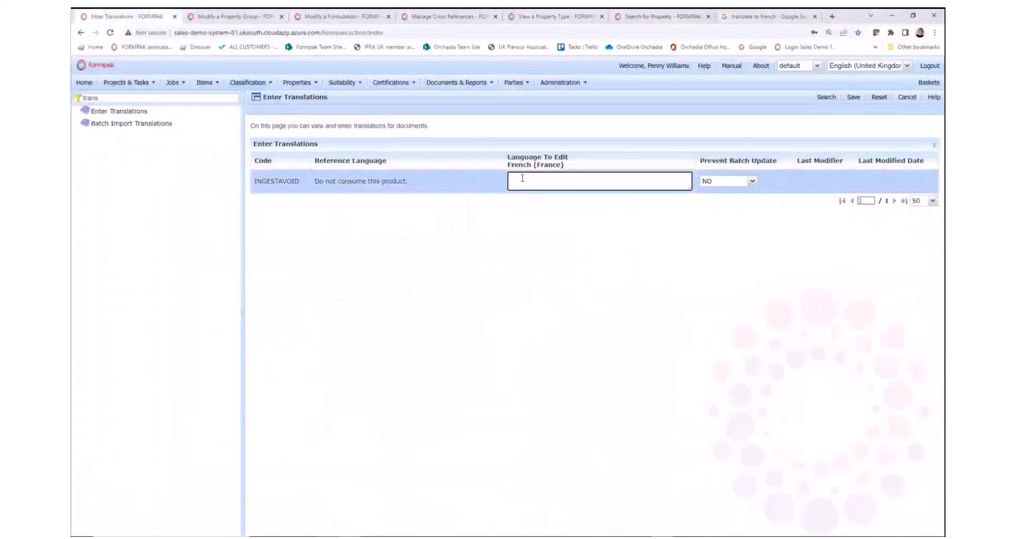
key("ctrl+v")
left_click(751, 181)
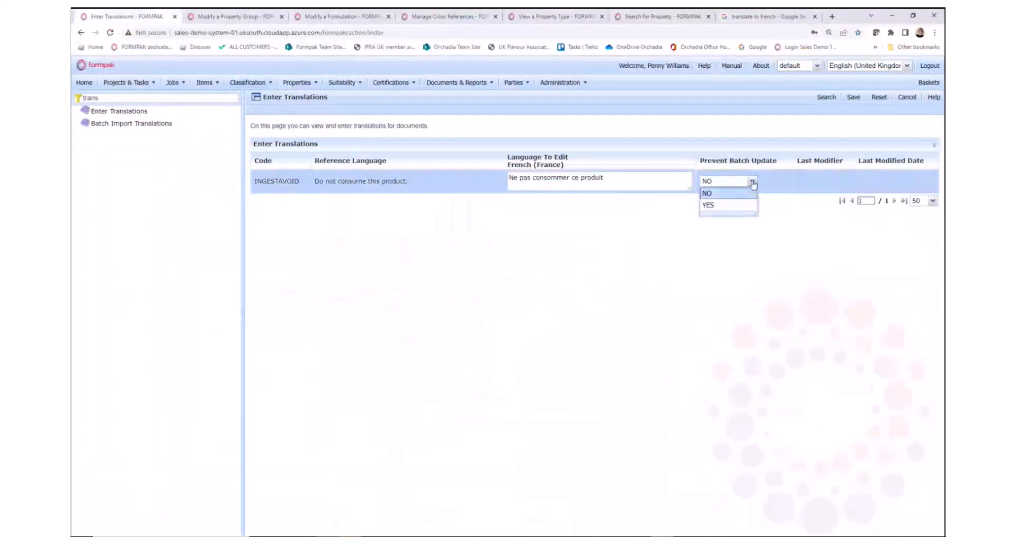
left_click(721, 205)
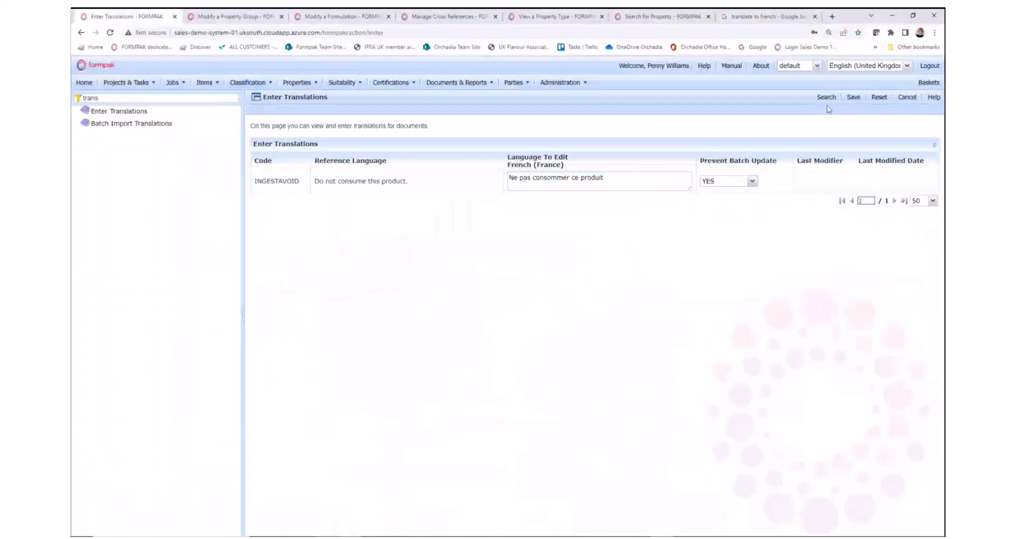
left_click(852, 97)
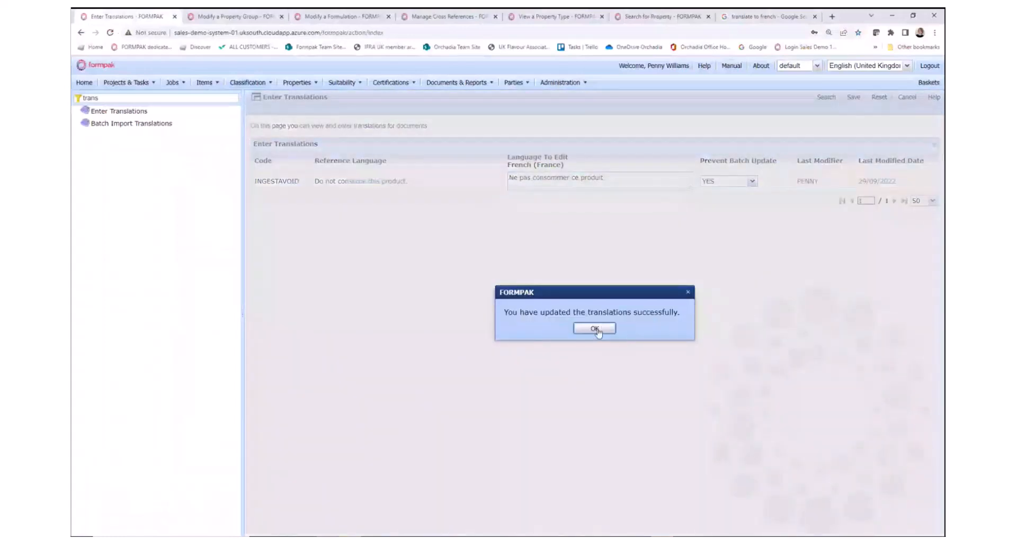
Dismiss the save confirmation, filter the navigation for "print" and open Print a Document for an Item
left_click(596, 329)
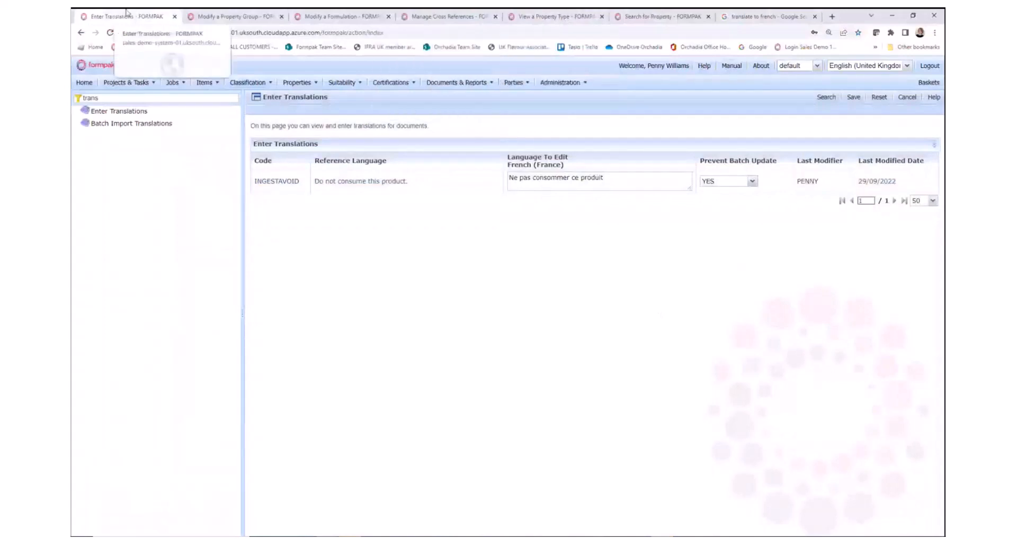
double_click(89, 98)
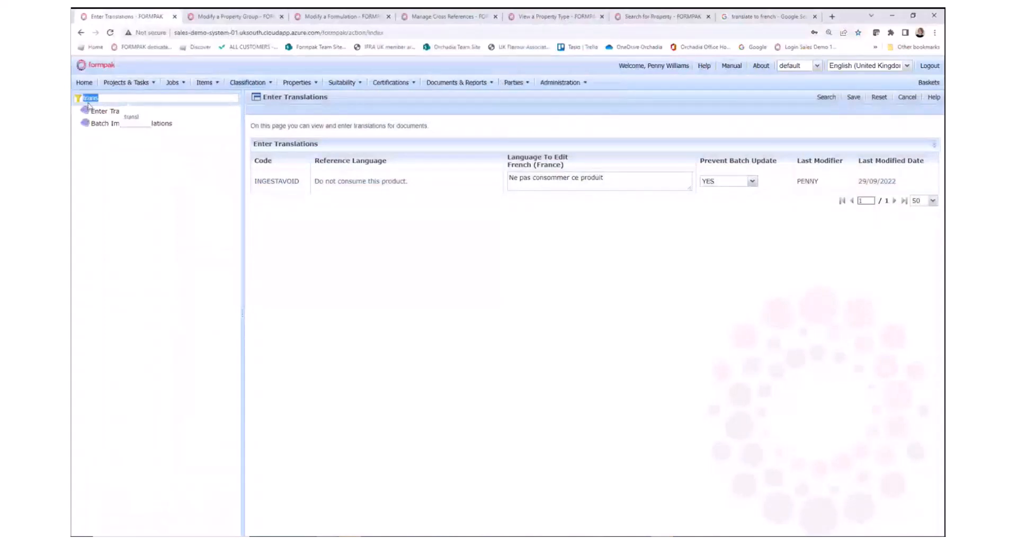
type("print")
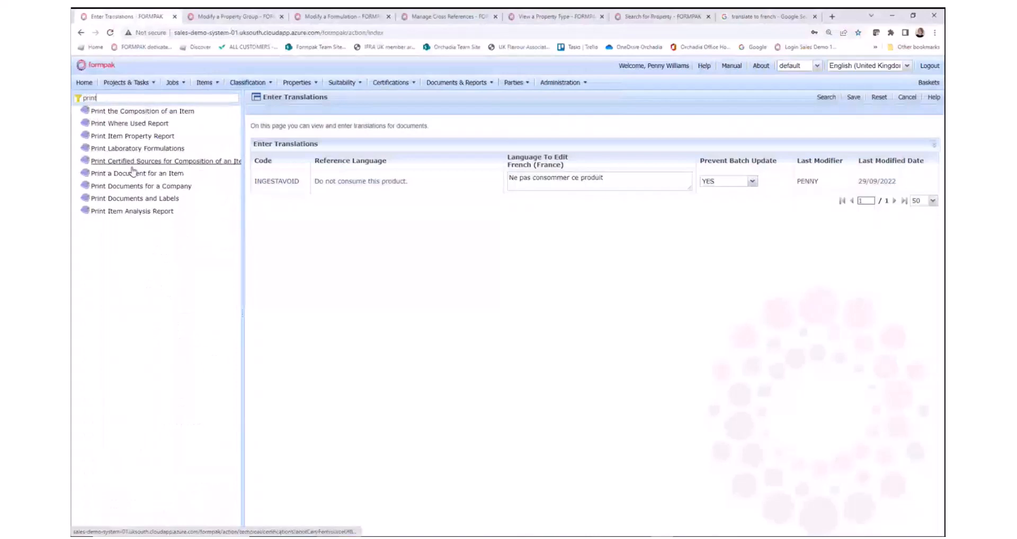
left_click(134, 173)
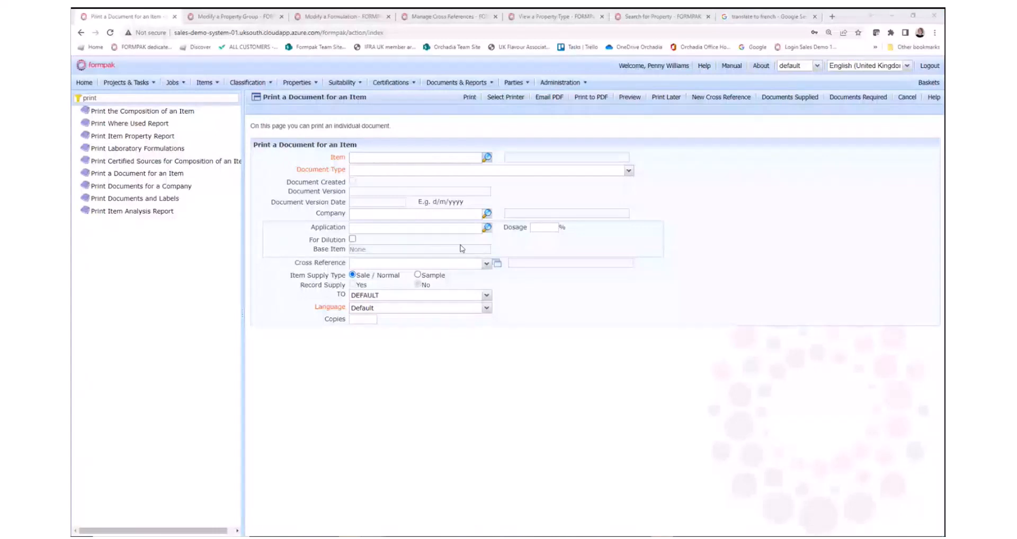
Enter item F000211 and choose CLP Safety Data Sheet as the document type
left_click(362, 157)
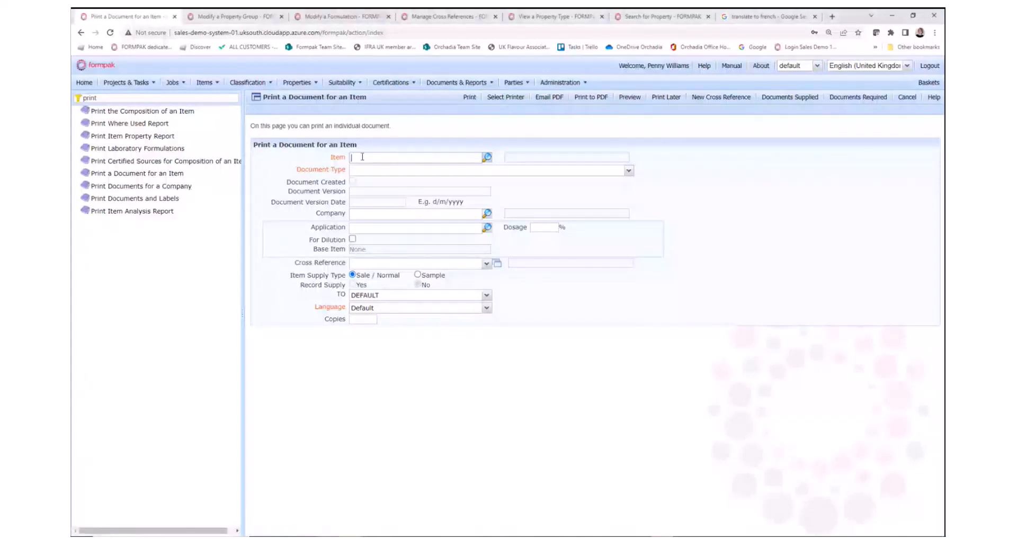
type("F000211")
left_click(404, 184)
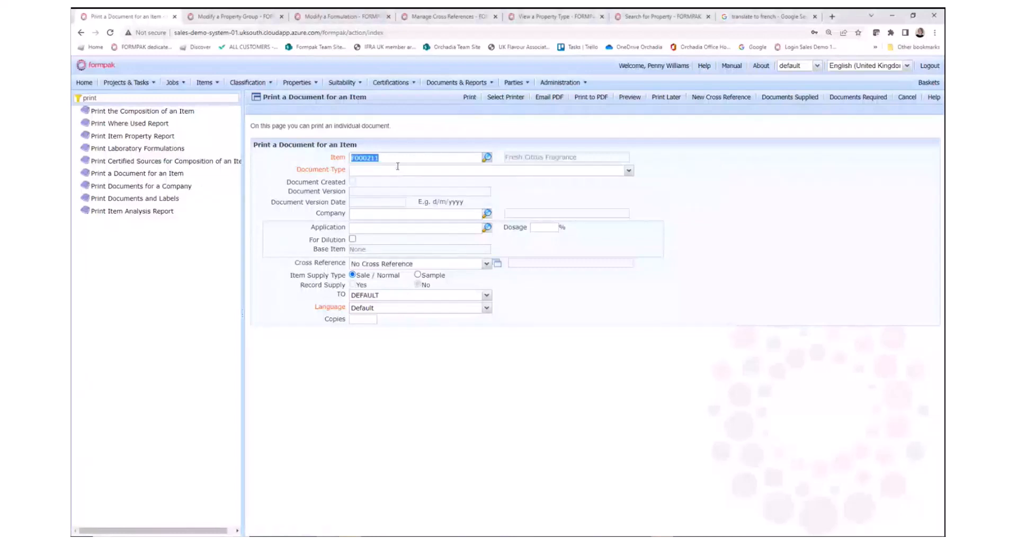
left_click(630, 172)
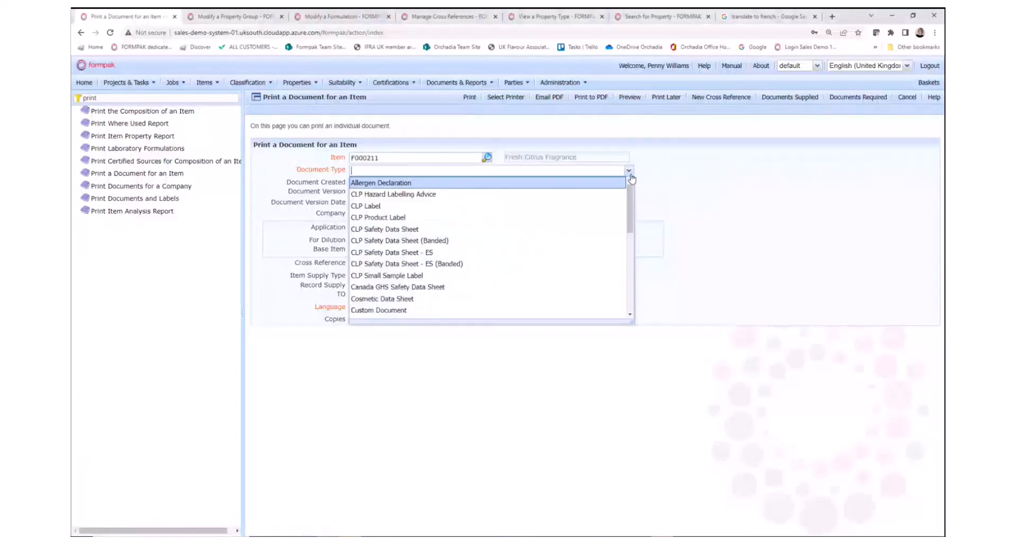
type("CLP Hazard Labelling Advice")
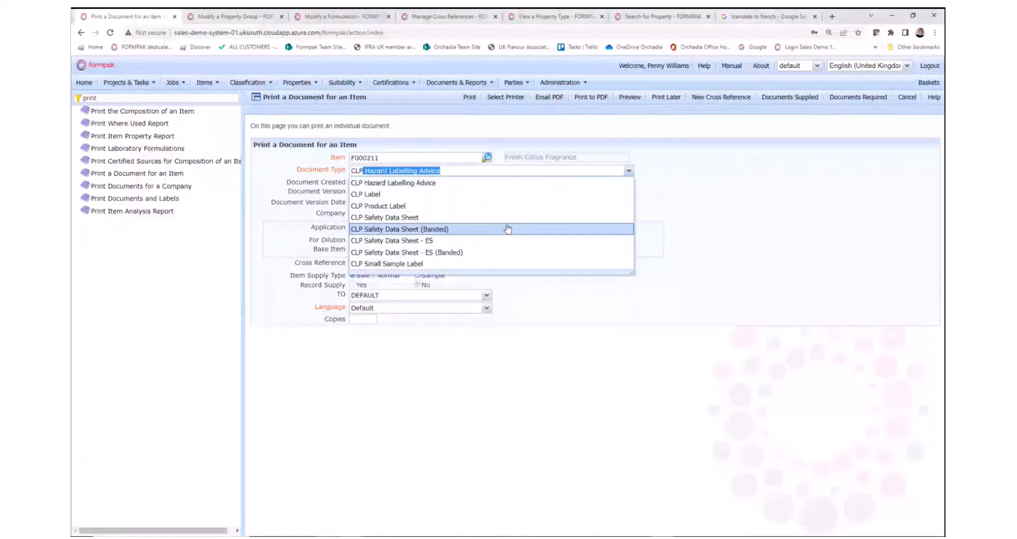
left_click(500, 218)
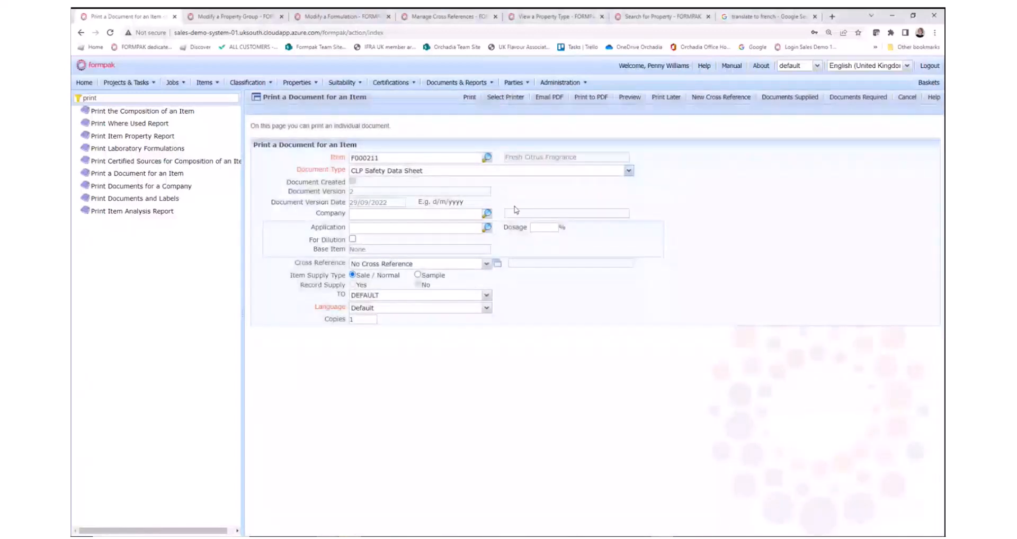
Set the document language to French (France) and preview it, leaving the ad hoc UFI Number parameter blank
left_click(486, 310)
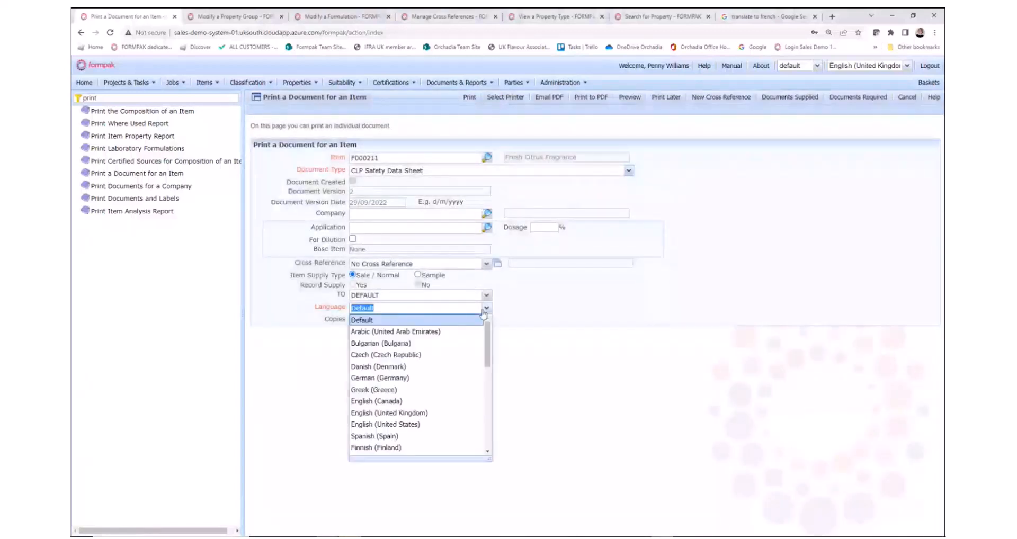
type("French (France")
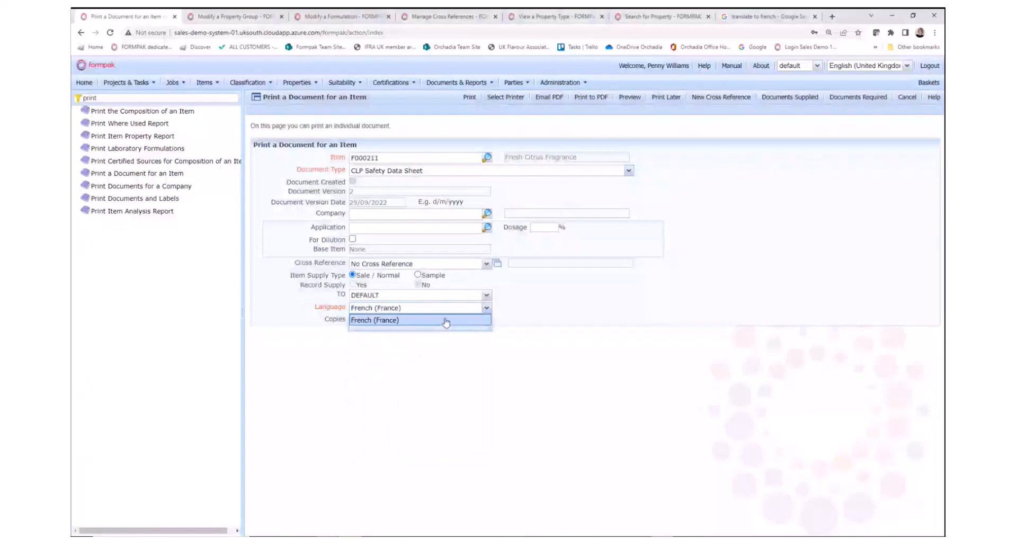
left_click(446, 320)
left_click(630, 97)
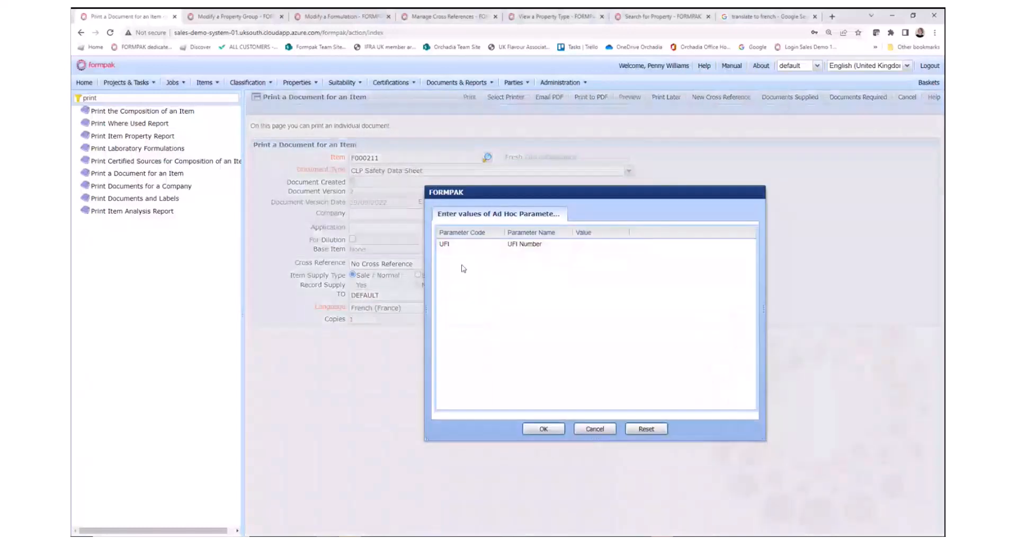
left_click(538, 429)
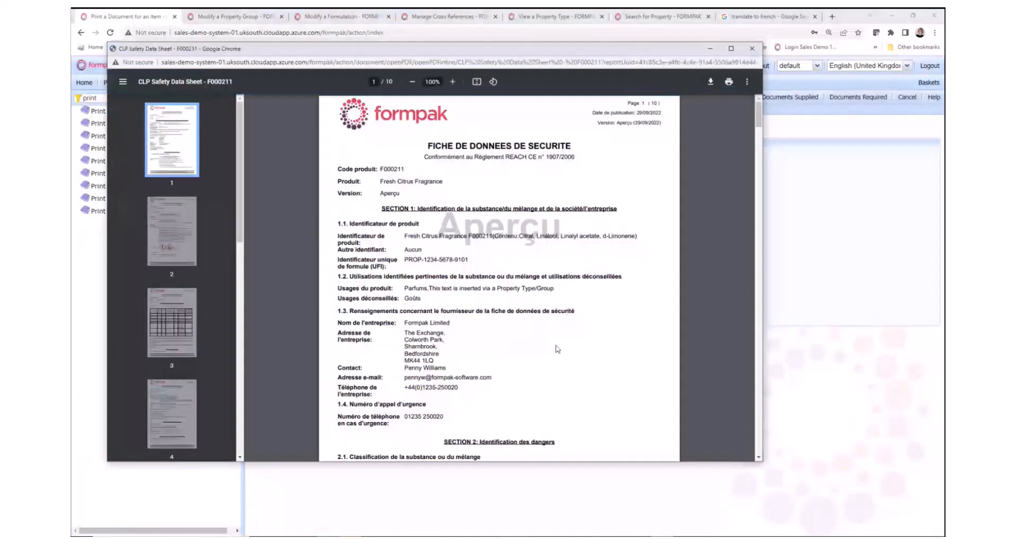
Check the Ingestion text under section 4.1 of the French safety data sheet and highlight its first line
scroll(557, 349, "down", 3)
scroll(760, 418, "down", 8)
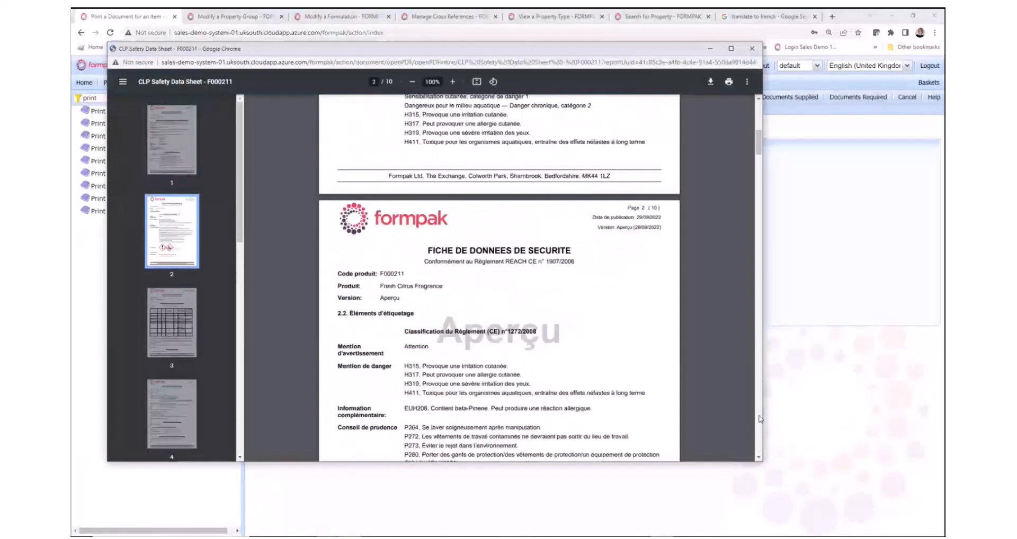
scroll(760, 419, "down", 6)
scroll(760, 419, "down", 6)
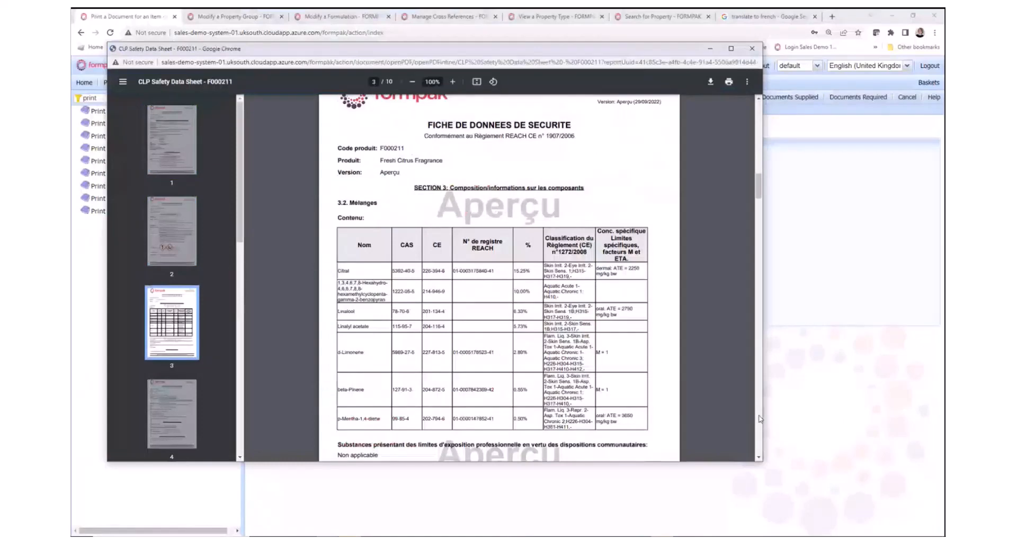
scroll(760, 419, "down", 6)
scroll(556, 385, "down", 2)
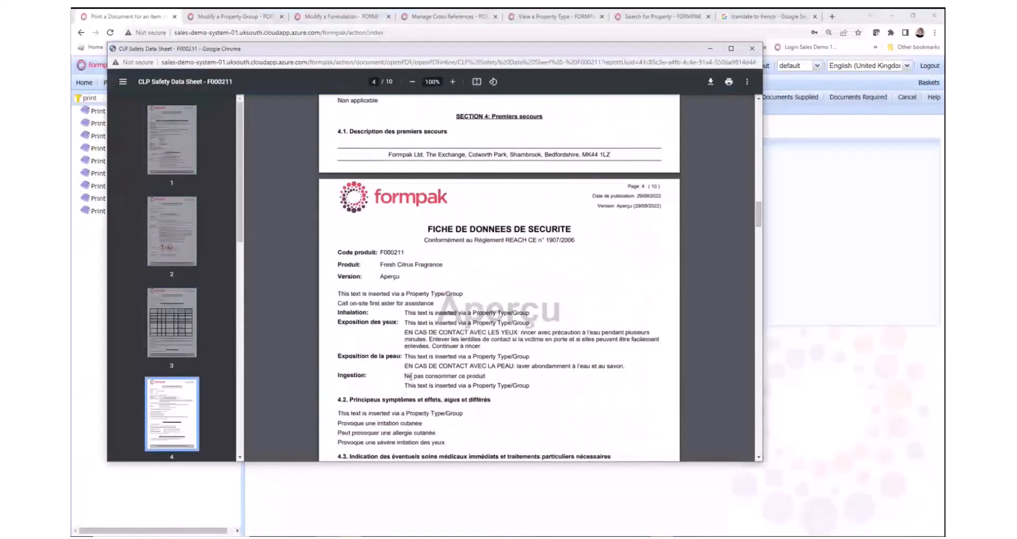
left_click_drag(406, 376, 487, 374)
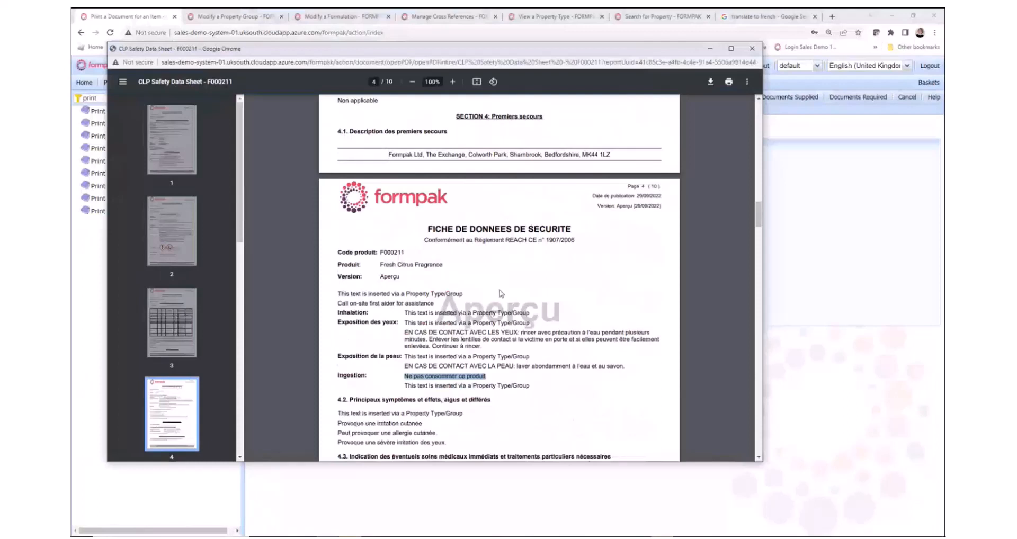
Clear the text highlight, close the data sheet preview and switch to the PowerPoint training presentation
left_click(517, 297)
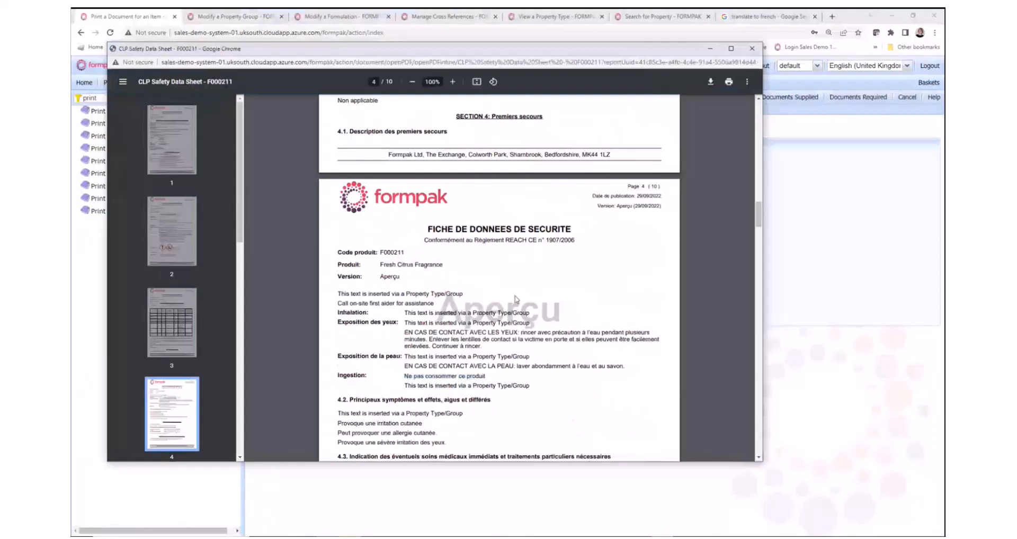
left_click(752, 48)
key("alt+Tab")
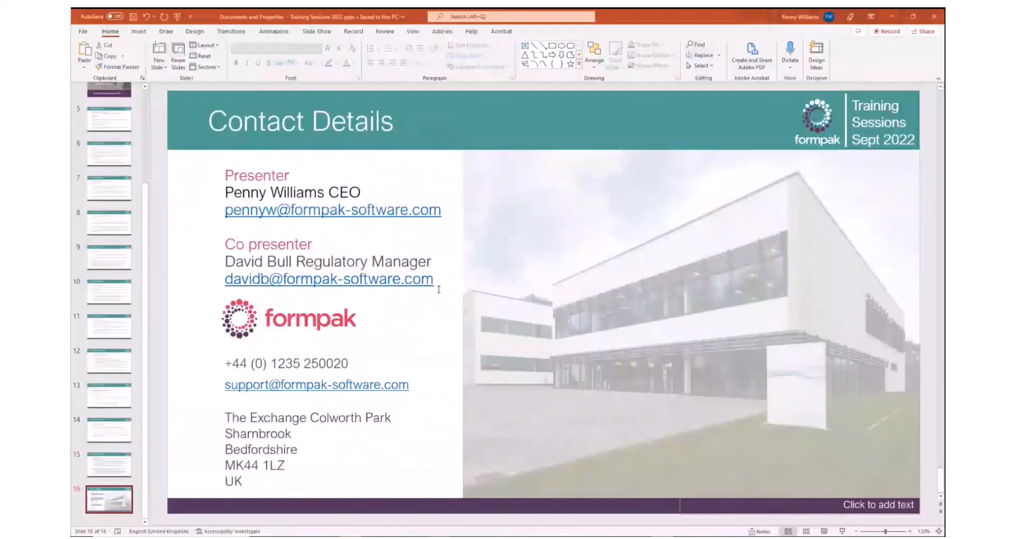